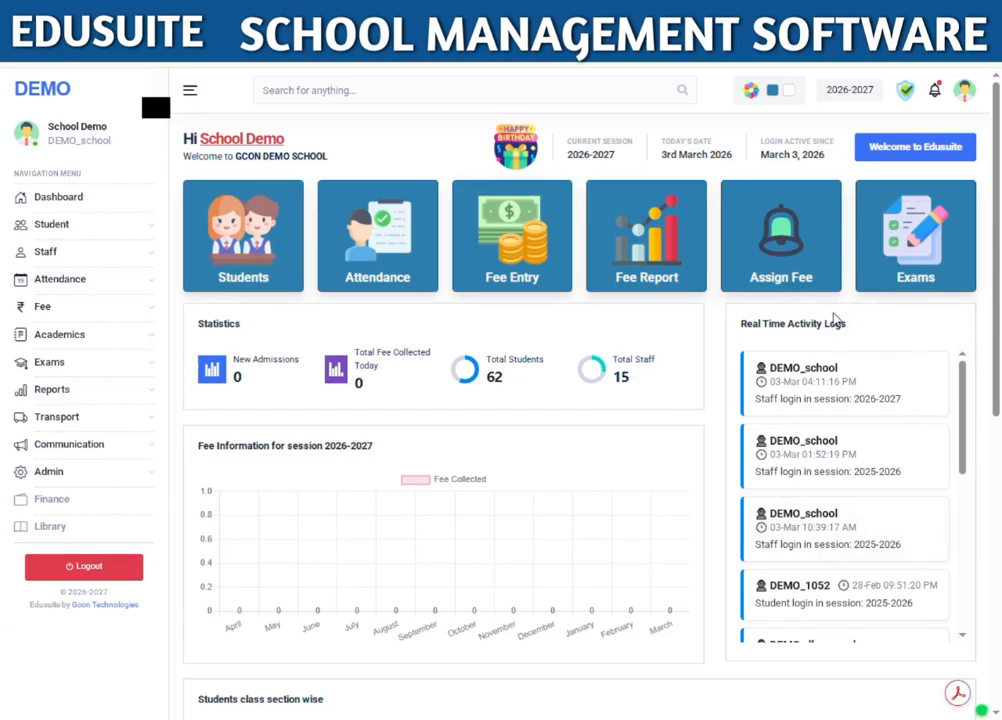
# Step: Add a new exam grade named E to the exam grades list
pyautogui.scroll(-1, 889, 353)
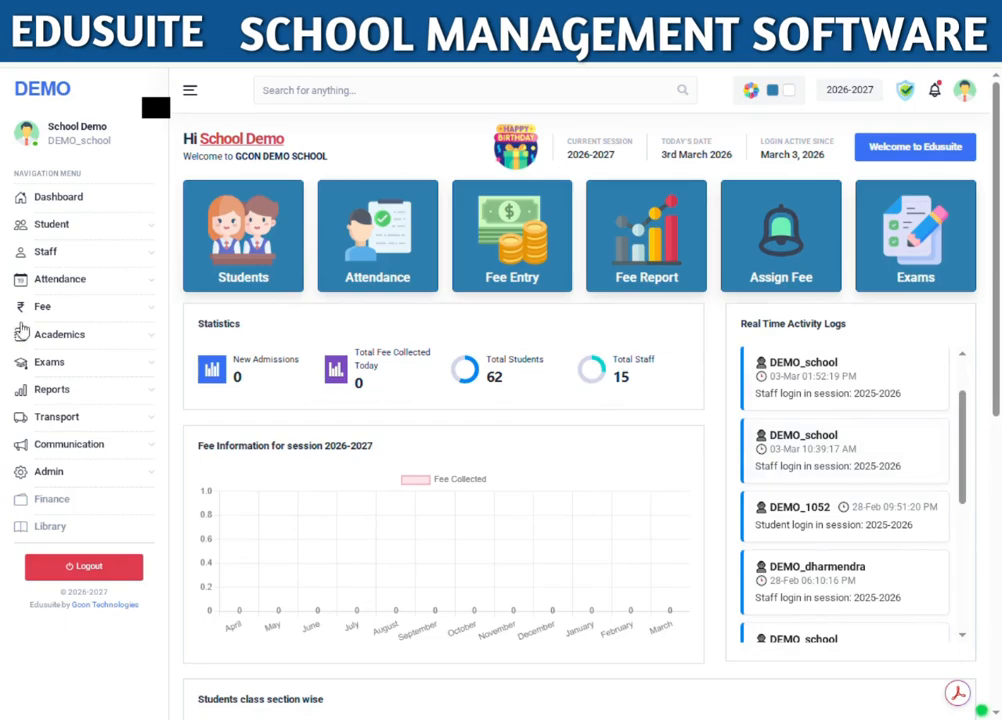
pyautogui.click(78, 364)
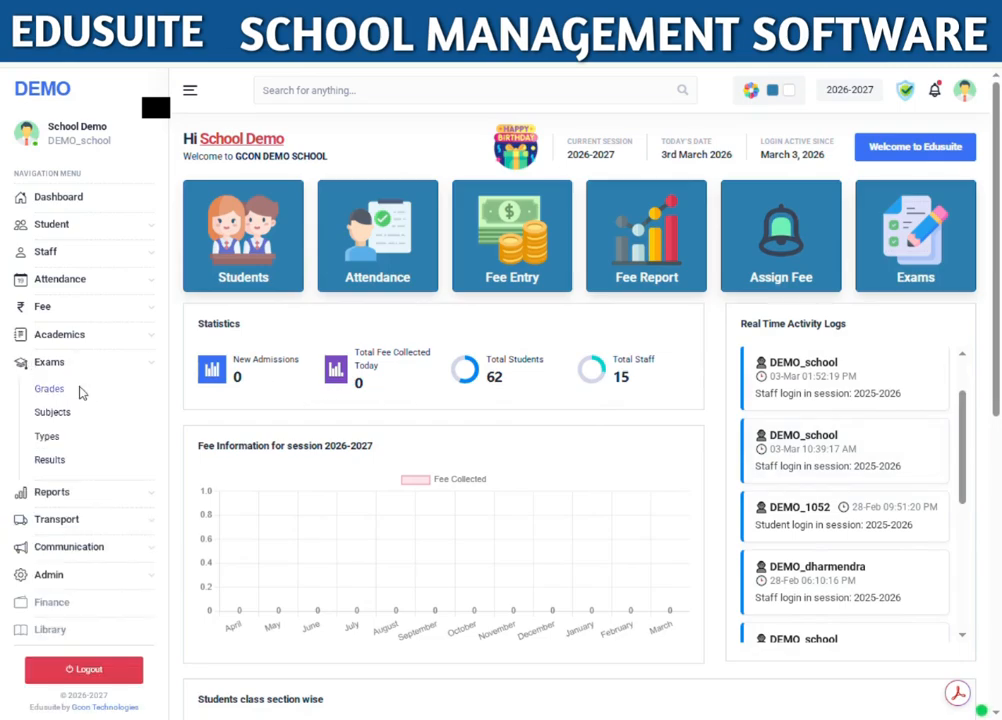
pyautogui.click(50, 389)
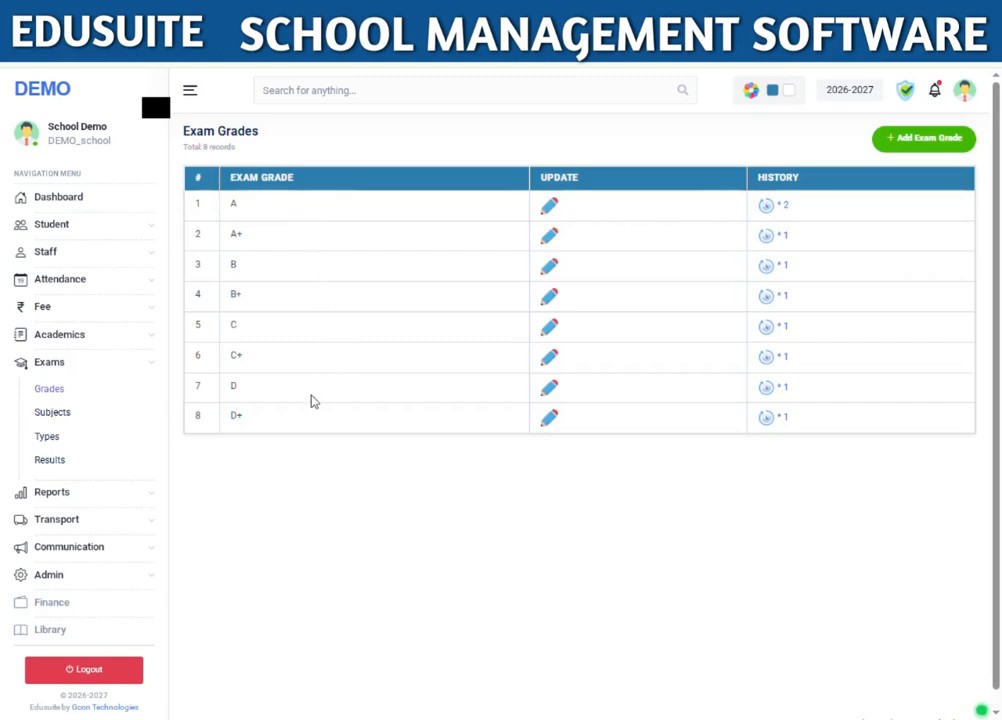
pyautogui.click(903, 141)
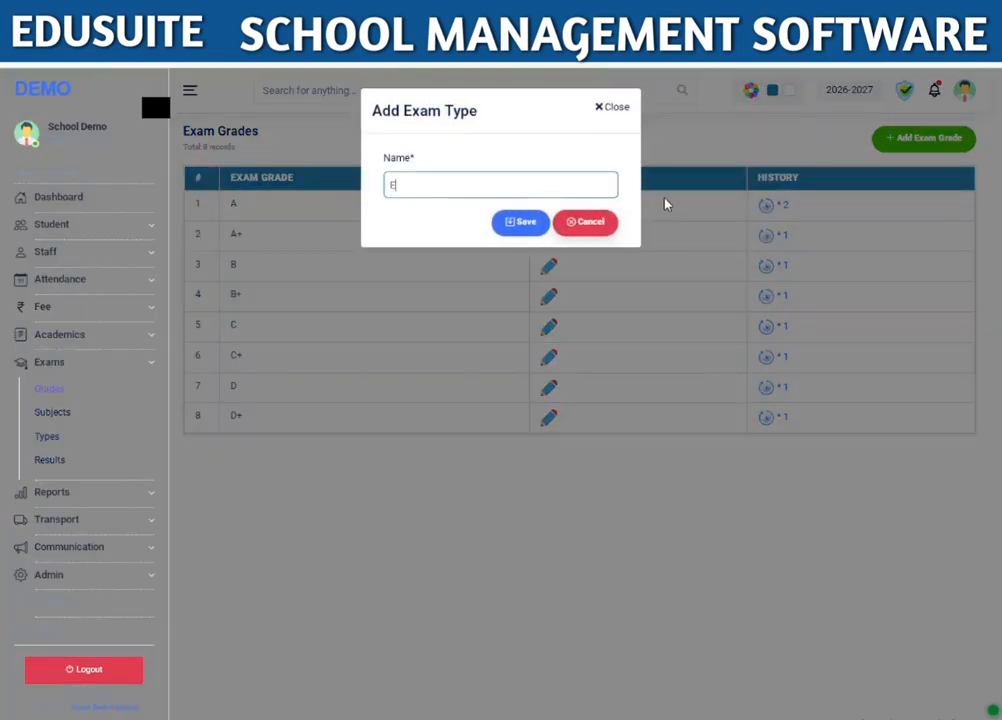
pyautogui.click(593, 137)
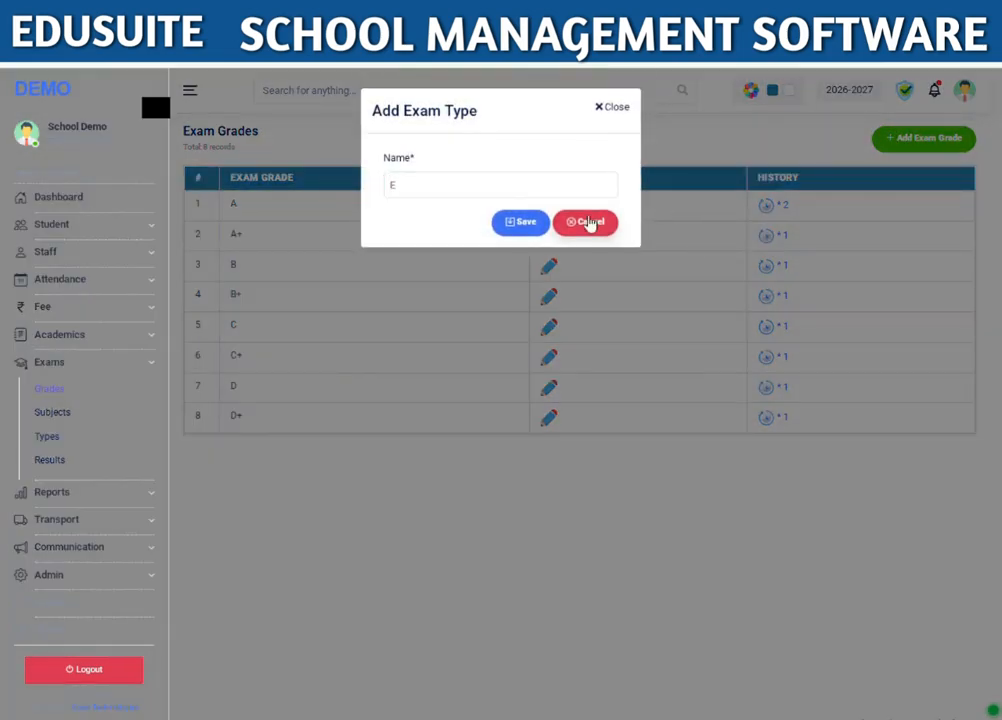
pyautogui.click(536, 223)
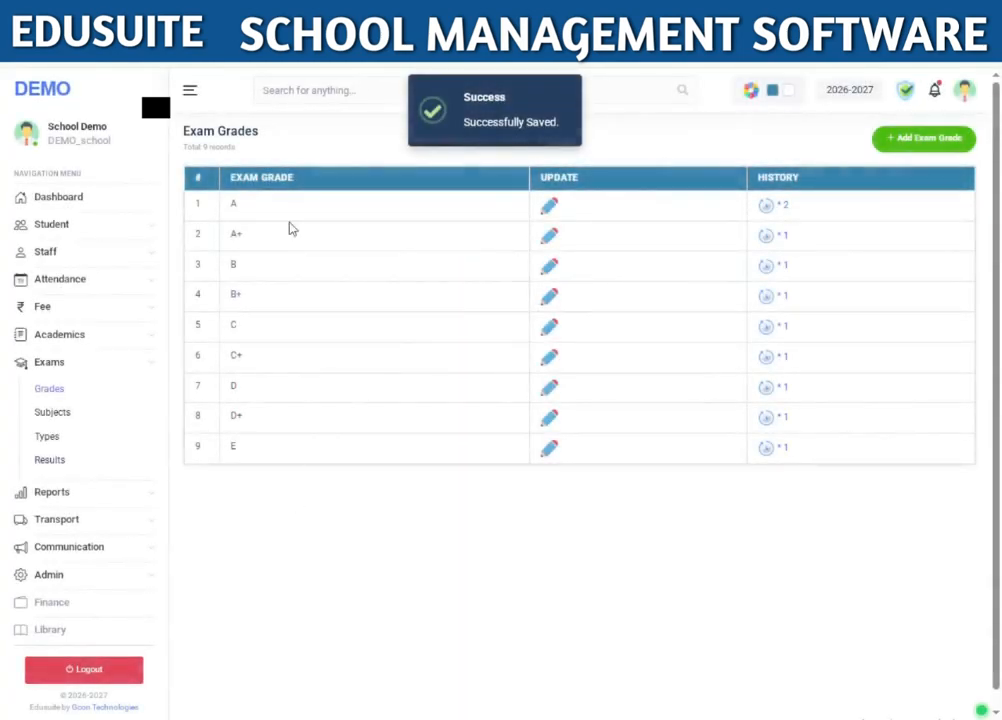
# Step: Review the list of exam subjects and the full list of exam types
pyautogui.click(119, 418)
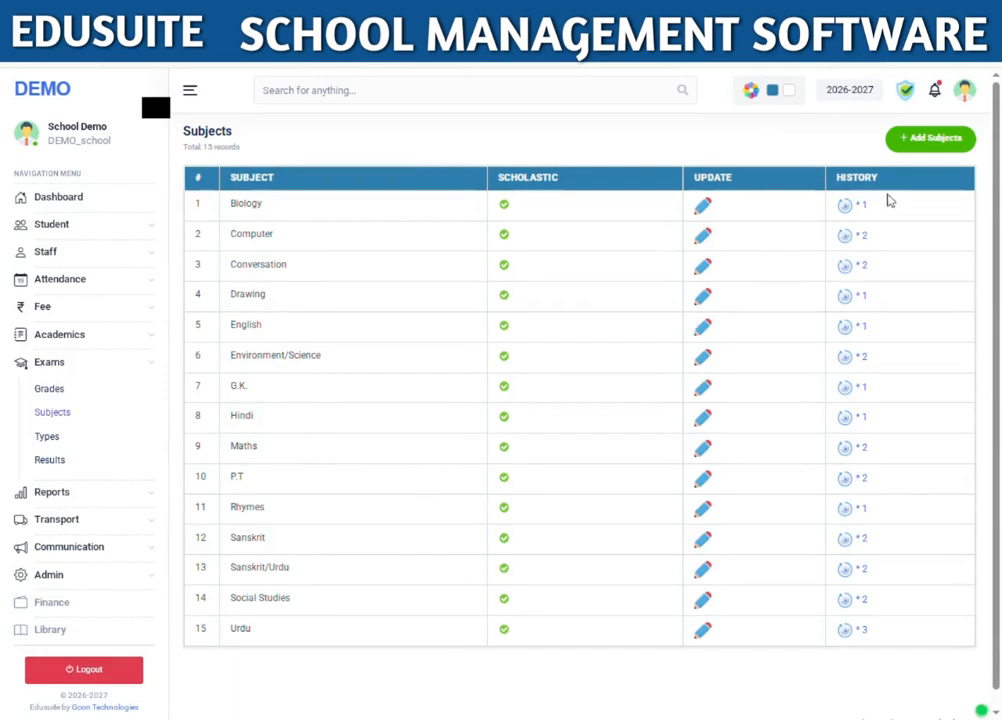
pyautogui.click(128, 441)
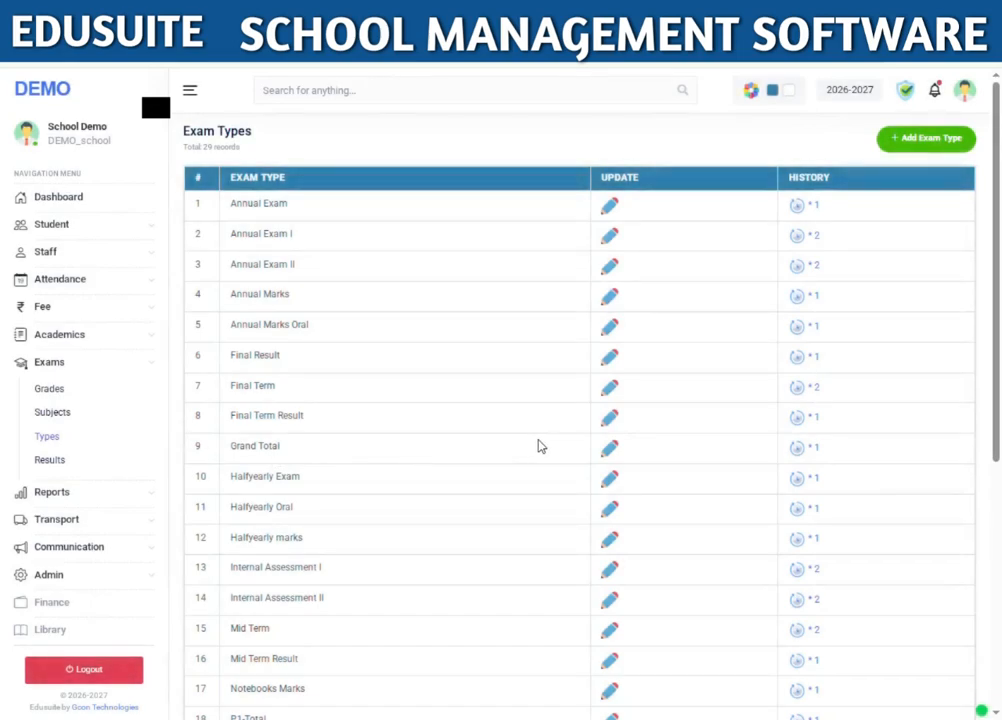
pyautogui.scroll(-5, 538, 446)
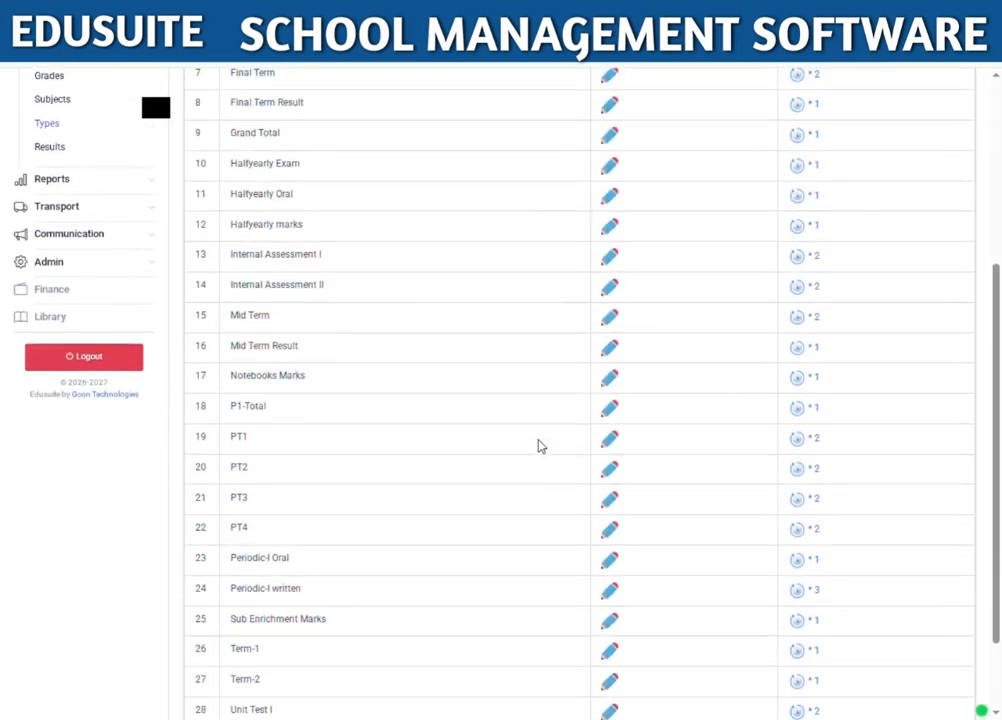
pyautogui.scroll(-1, 538, 446)
pyautogui.scroll(6, 538, 446)
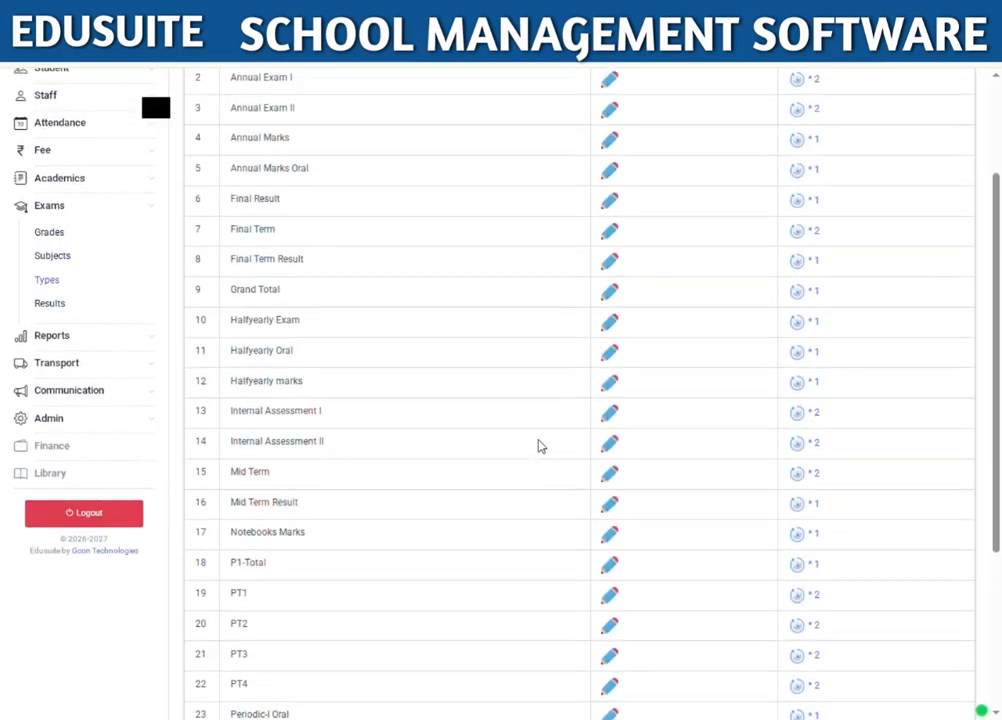
pyautogui.click(896, 145)
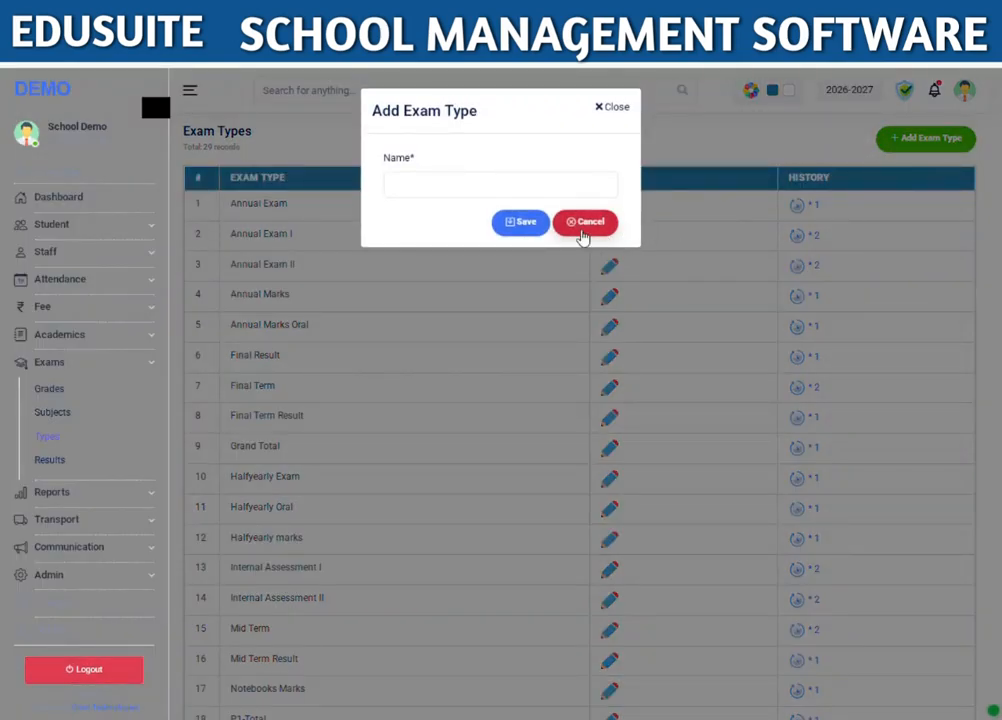
pyautogui.click(501, 187)
pyautogui.click(574, 163)
pyautogui.click(575, 225)
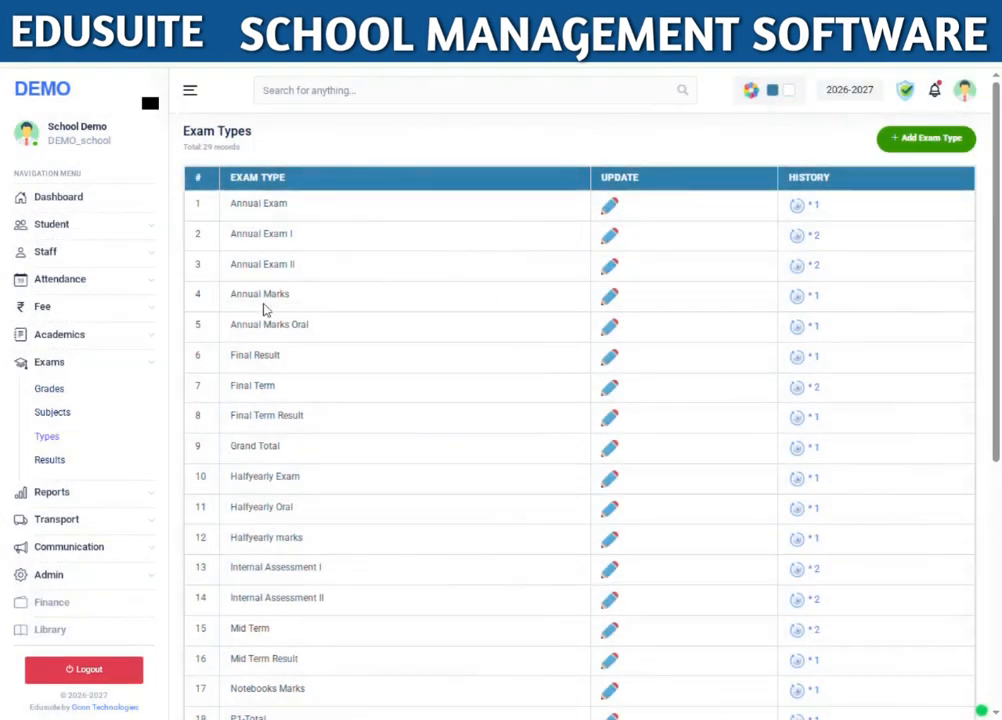
# Step: Filter the exam results to class 3rd and start a new exam result for Unit Test I, class 3rd, section A
pyautogui.click(103, 466)
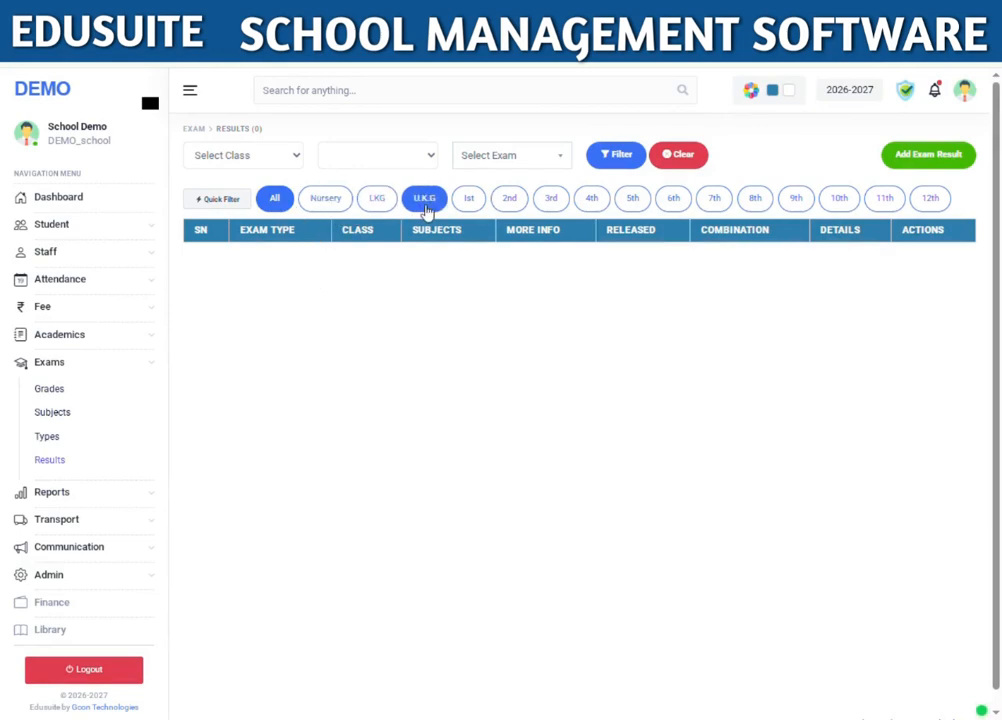
pyautogui.click(565, 201)
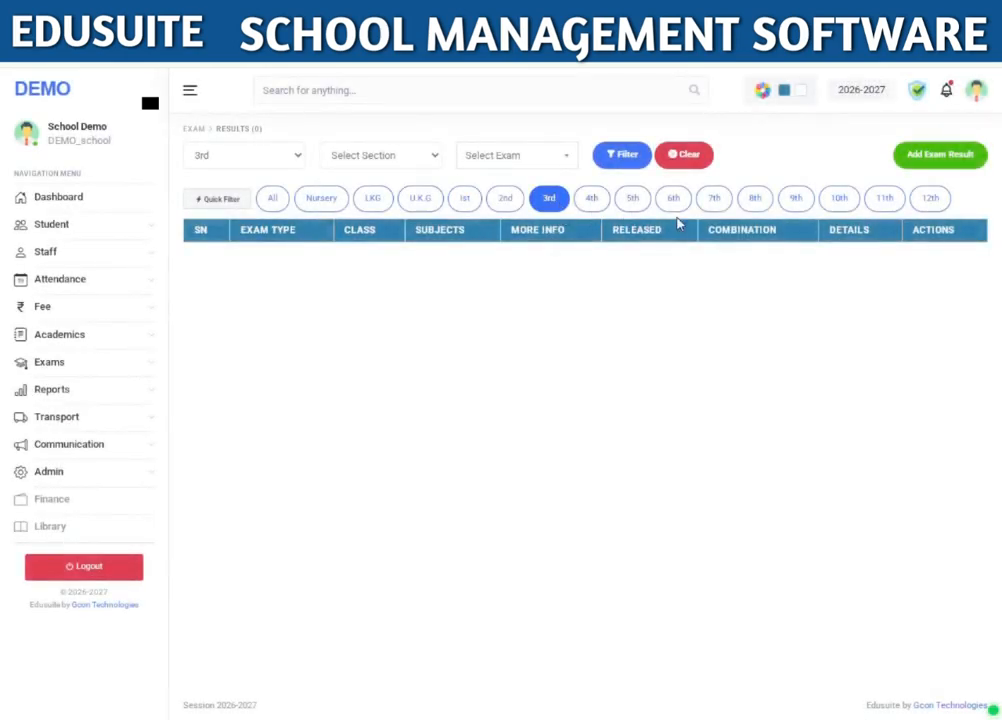
pyautogui.click(914, 165)
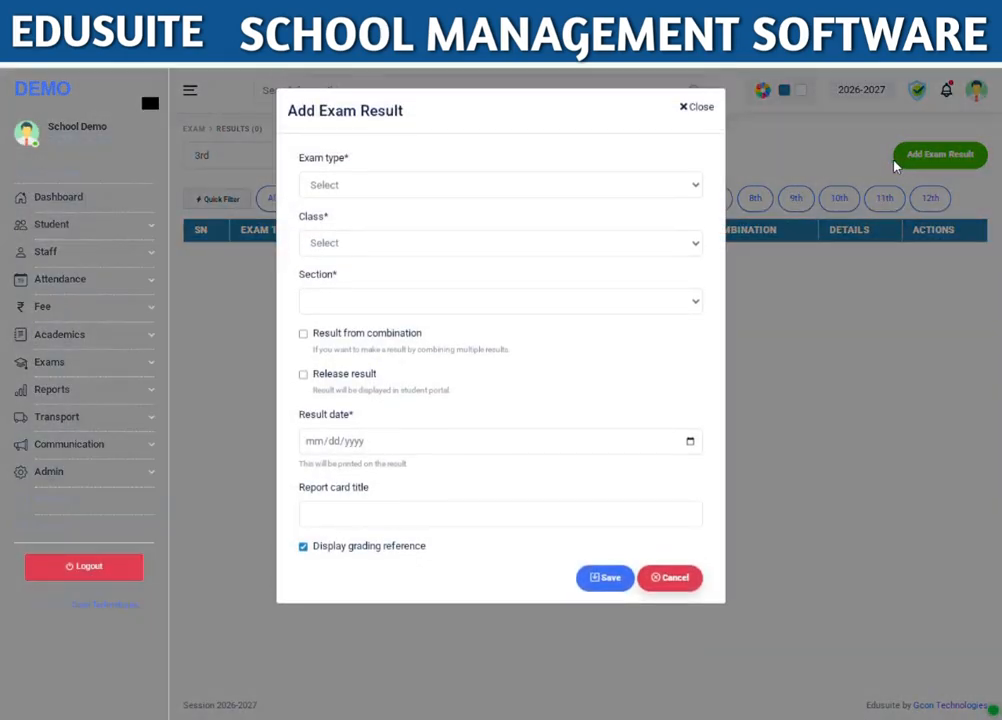
pyautogui.click(542, 192)
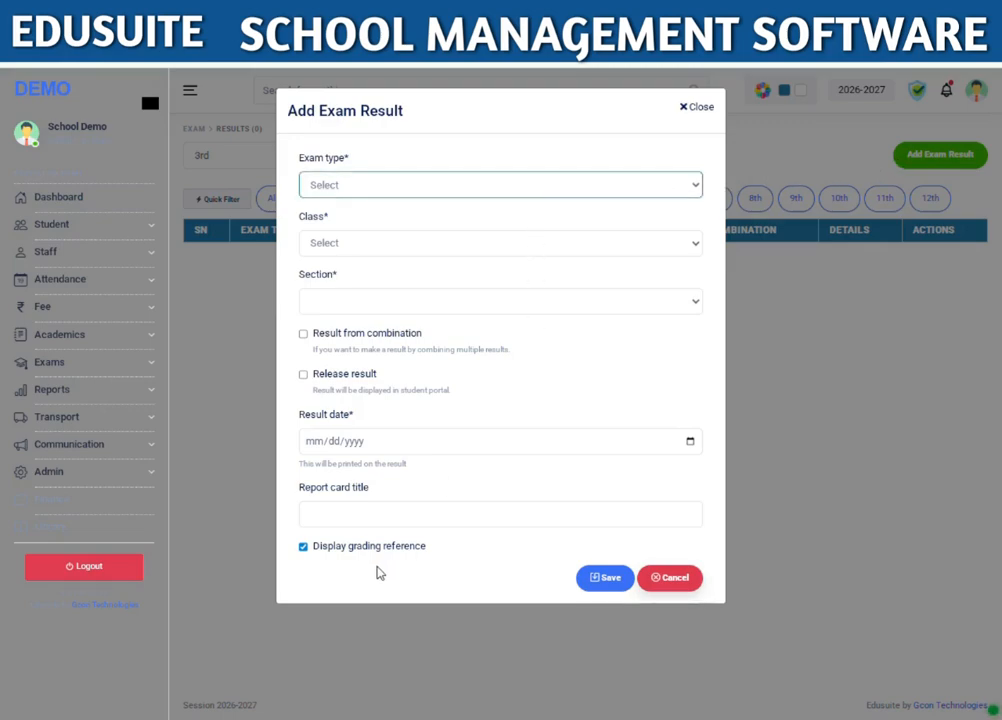
pyautogui.click(367, 418)
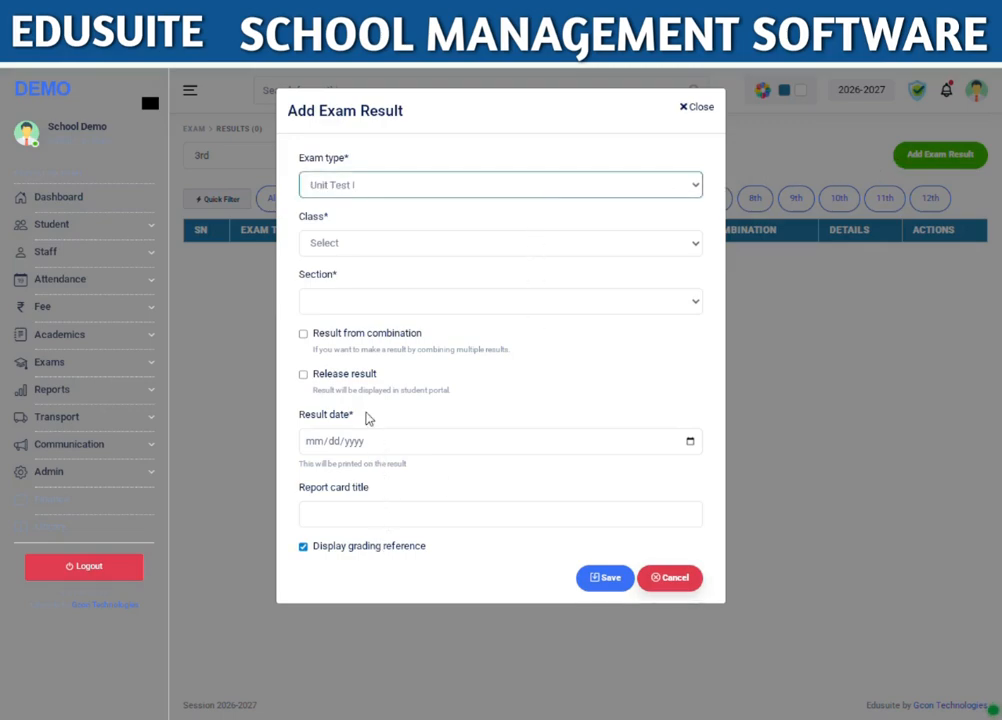
pyautogui.click(362, 244)
pyautogui.click(372, 352)
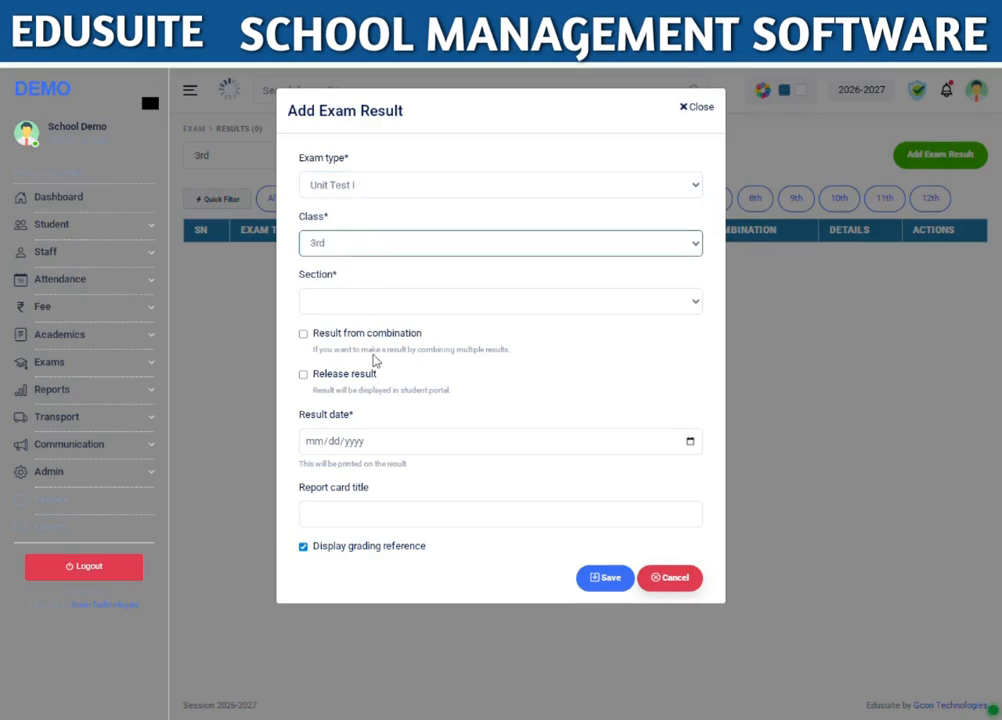
pyautogui.click(377, 305)
pyautogui.click(384, 356)
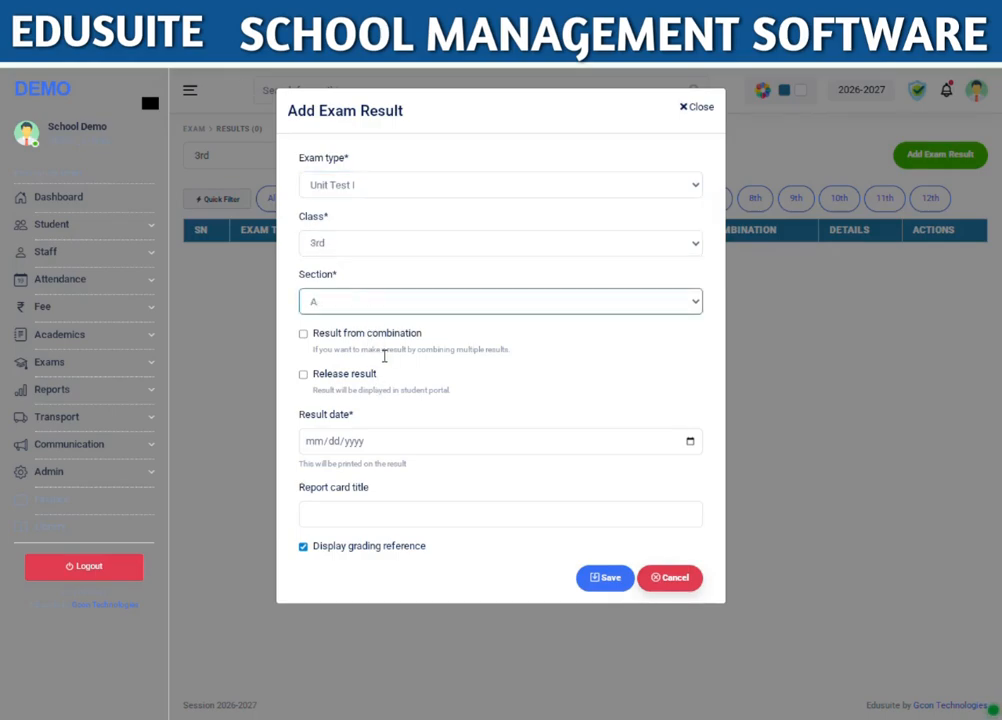
# Step: Set the result date to 03/05/2026 and save the new exam result
pyautogui.press('Tab')
pyautogui.press('Tab')
pyautogui.press('Tab')
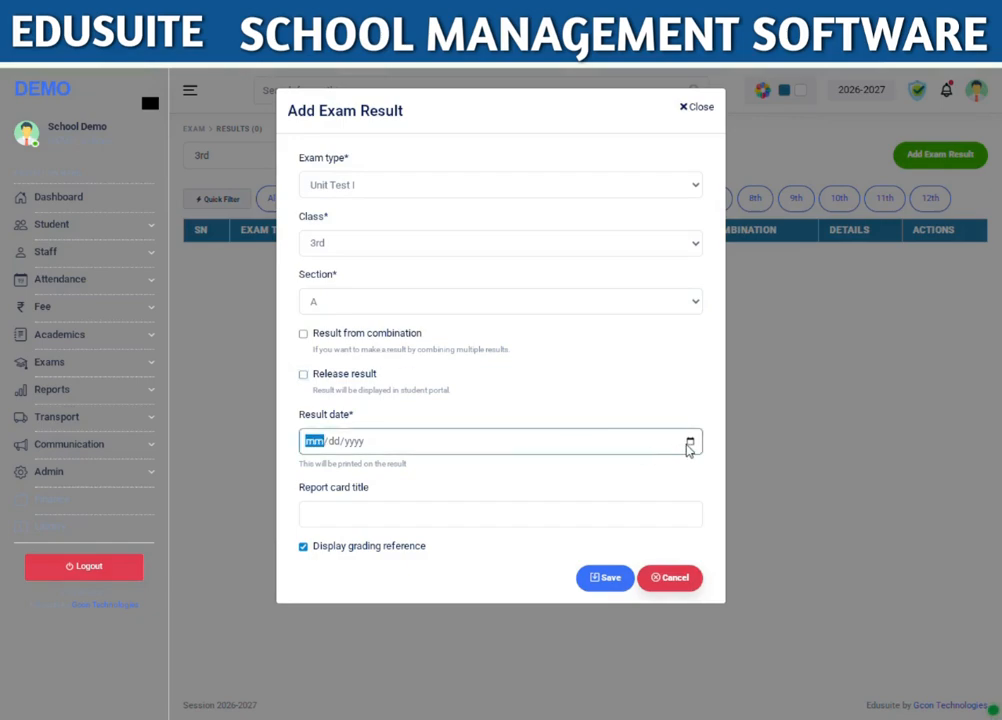
pyautogui.click(689, 446)
pyautogui.click(399, 514)
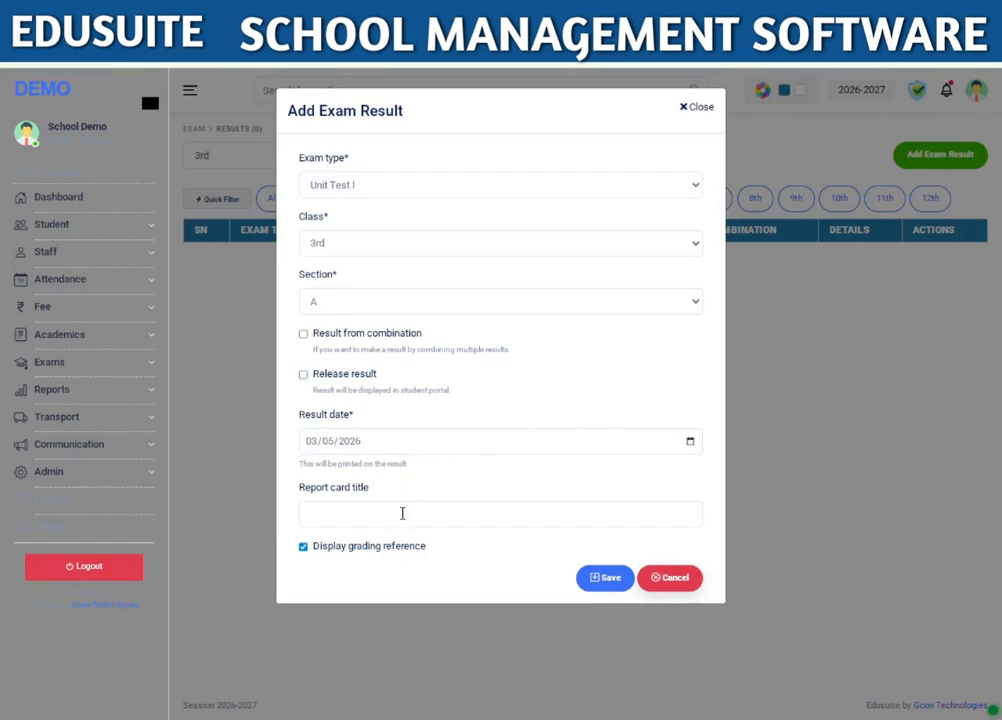
pyautogui.click(605, 577)
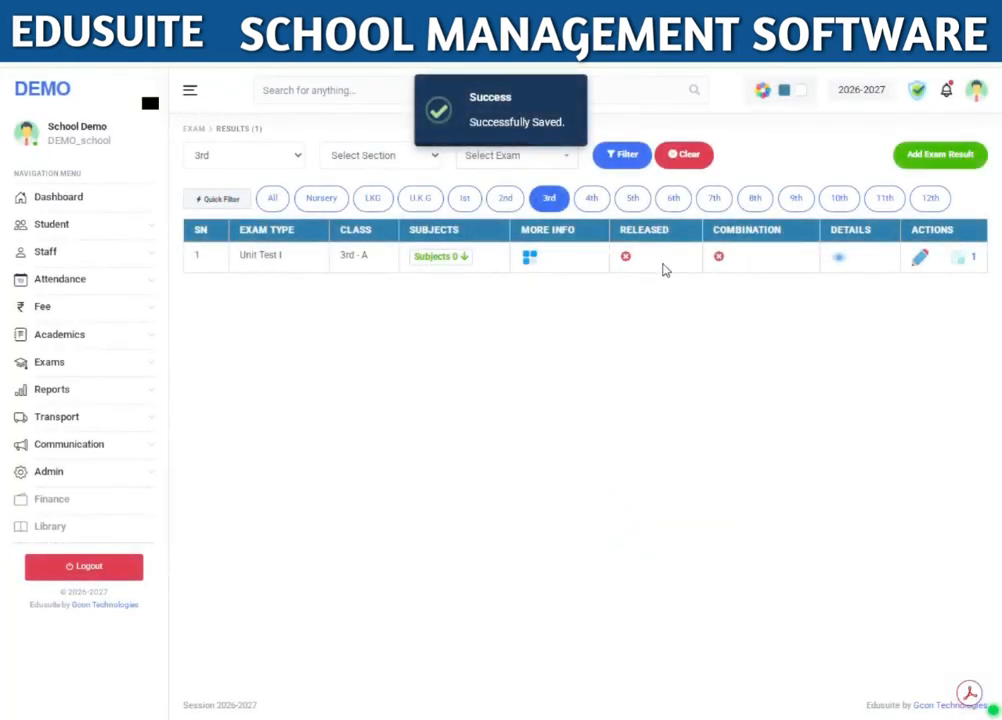
# Step: Add English as a marks-based subject to the Unit Test I result, with maximum marks 10 and subject rank 1
pyautogui.click(464, 258)
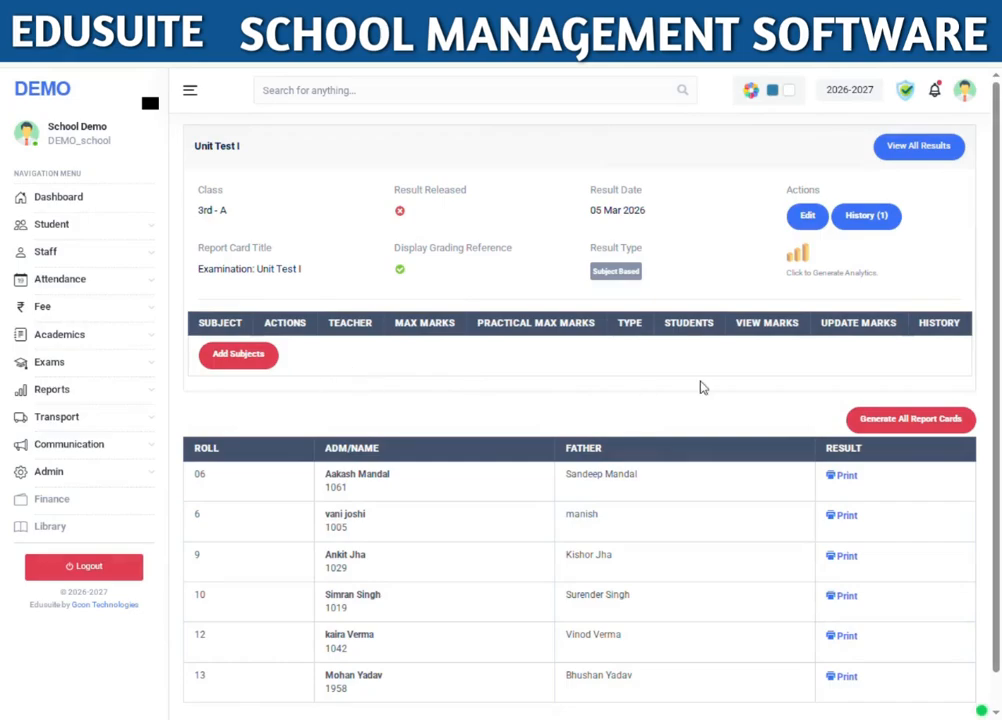
pyautogui.click(269, 368)
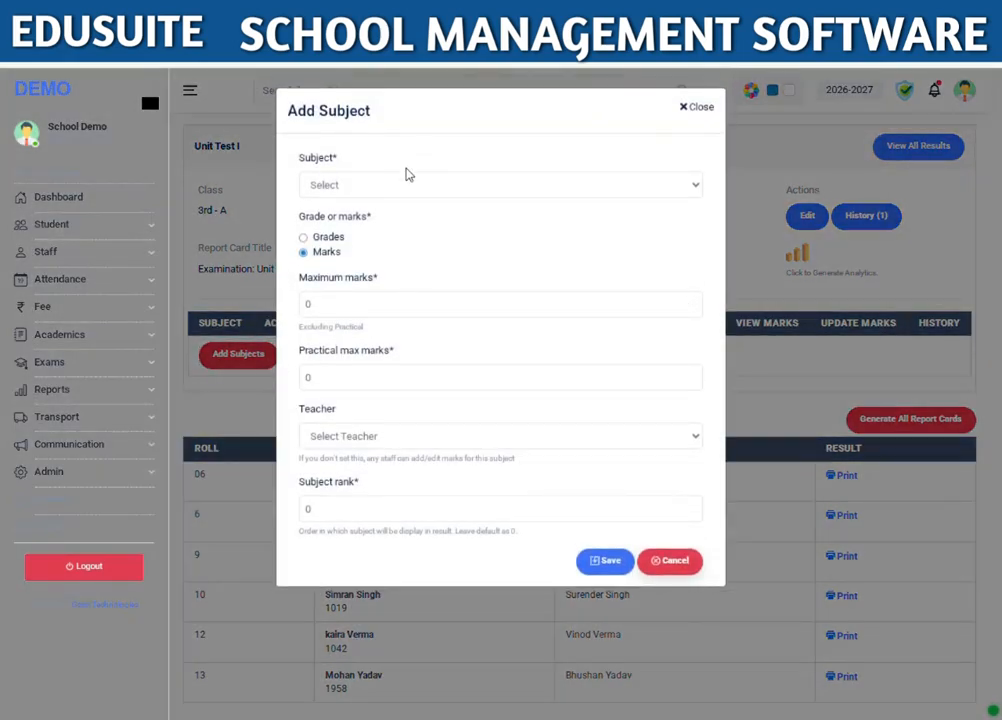
pyautogui.click(335, 189)
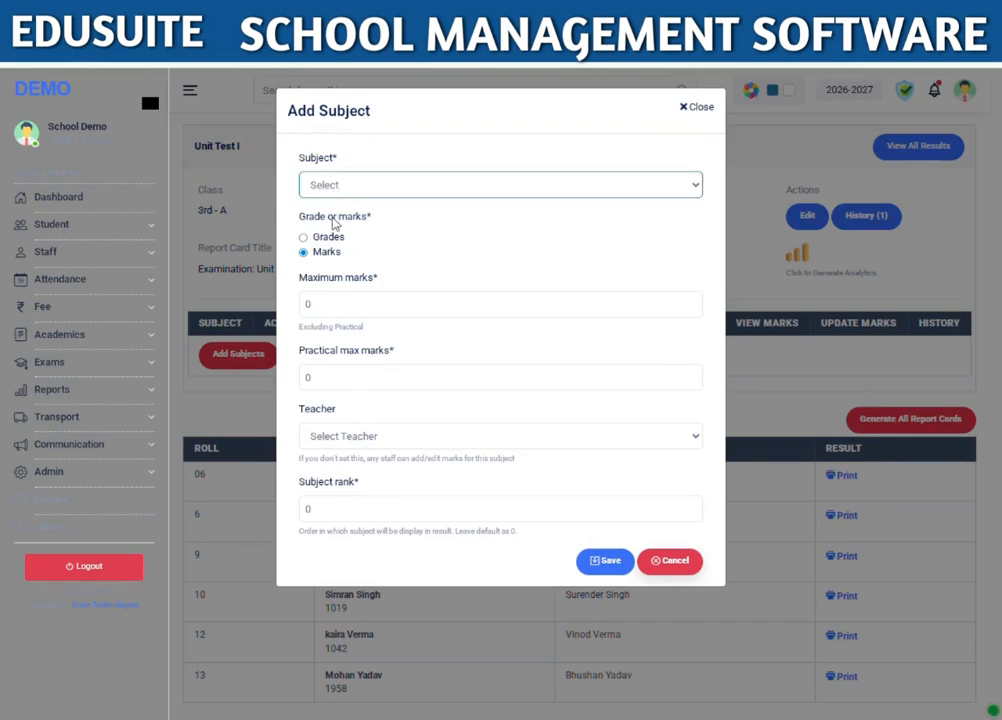
pyautogui.click(338, 312)
pyautogui.press('Tab')
pyautogui.press('Tab')
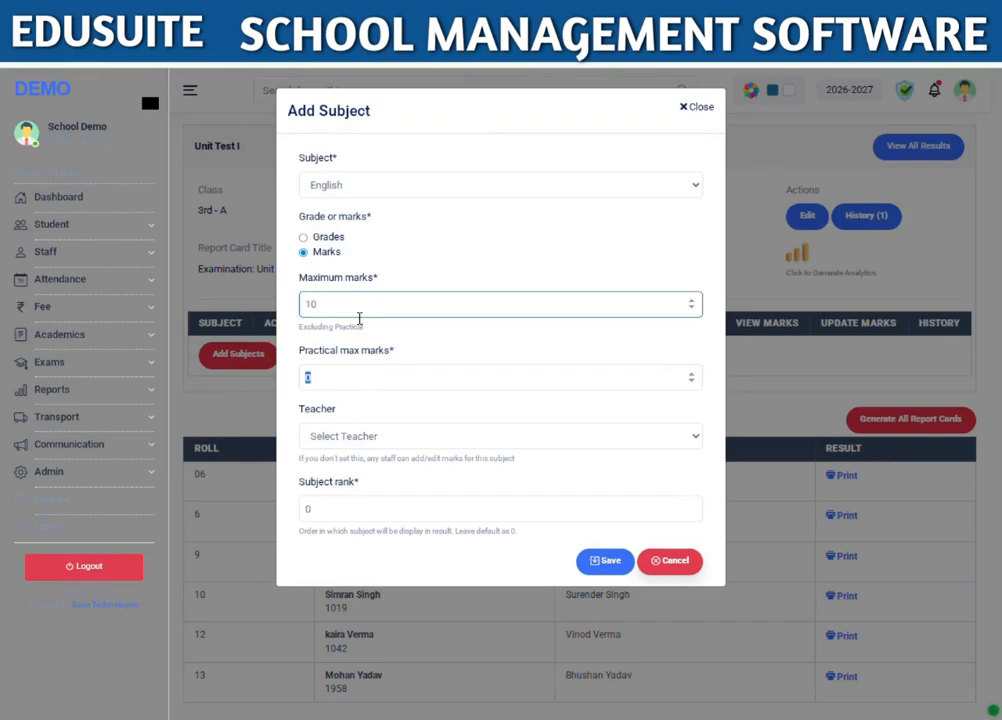
pyautogui.press('Tab')
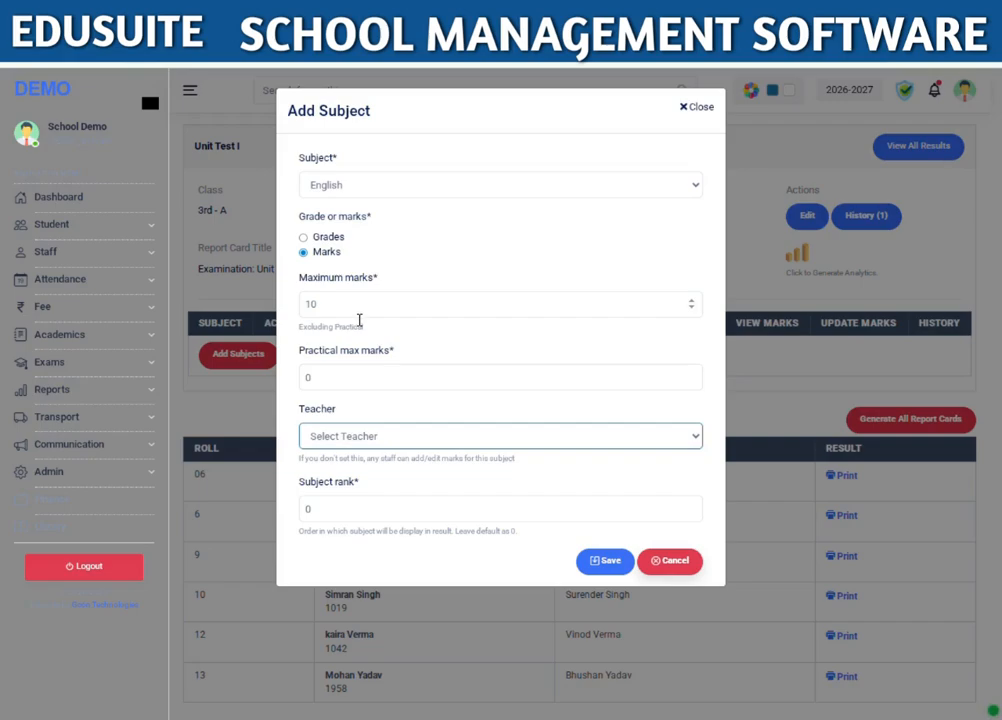
pyautogui.click(416, 507)
pyautogui.write('1')
pyautogui.click(601, 560)
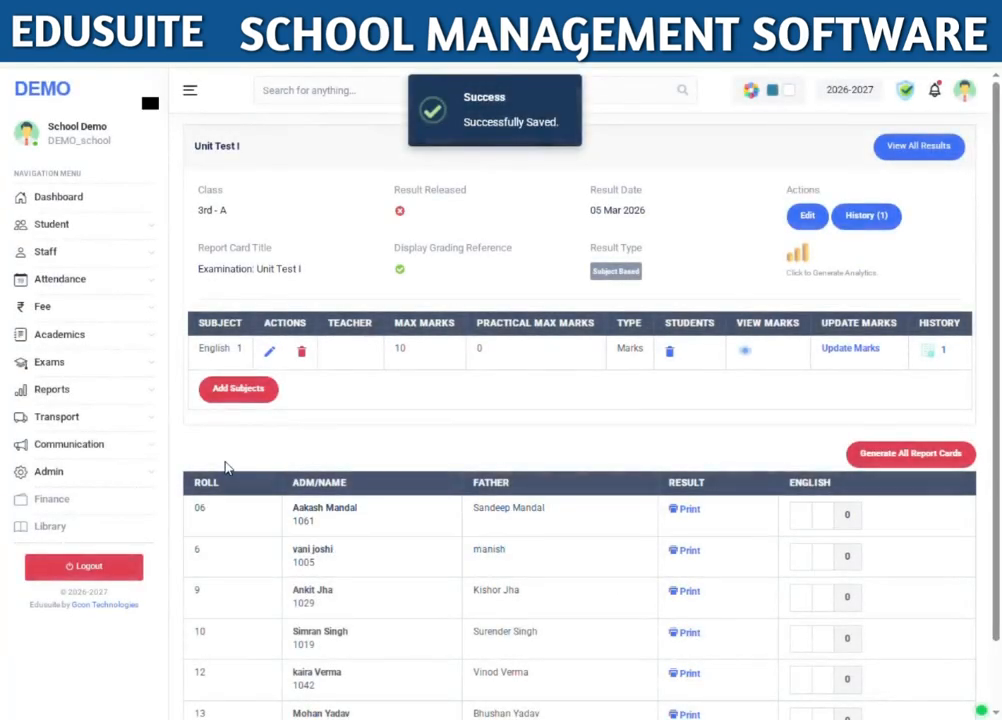
pyautogui.click(238, 390)
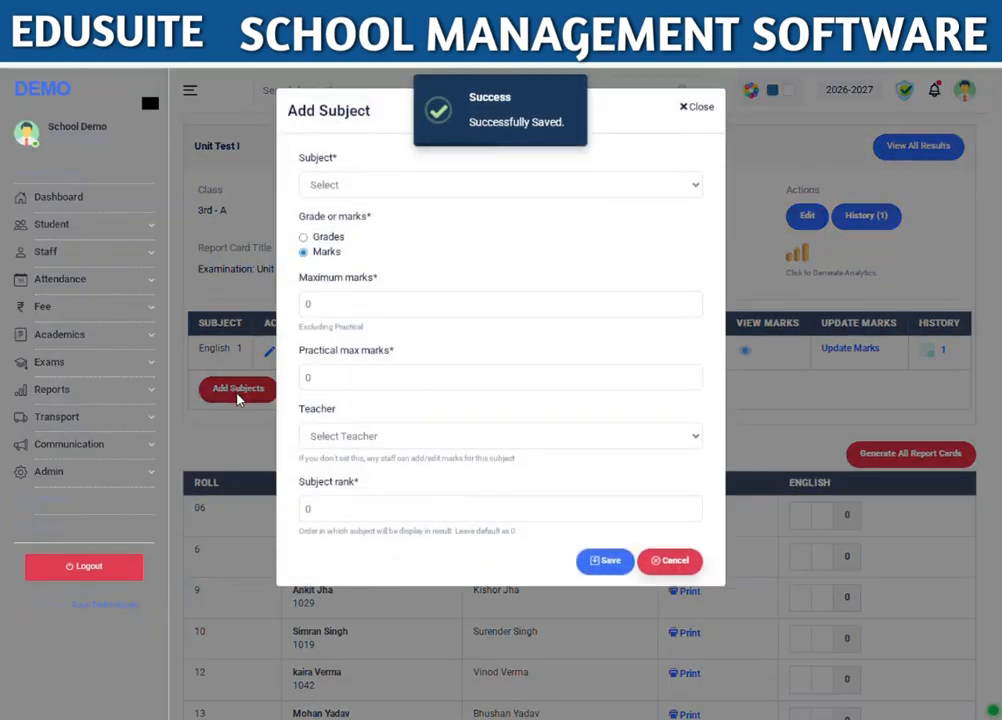
pyautogui.click(698, 560)
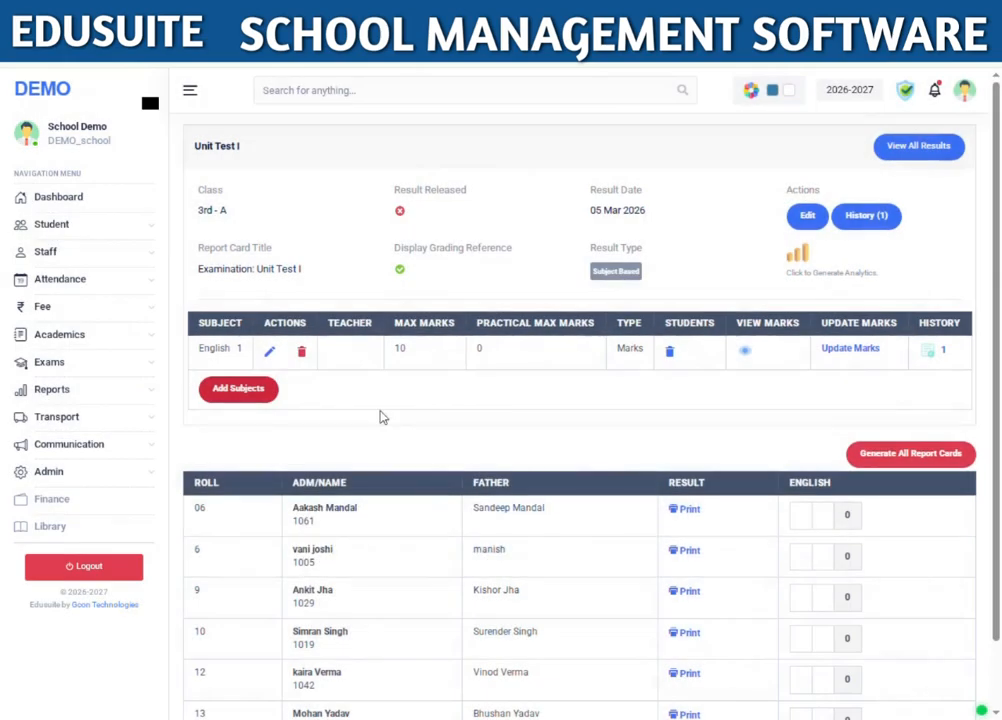
# Step: Enter the English marks 8, 5, 4, 7, 9 and 5 for the six students in roll order and save them
pyautogui.click(852, 349)
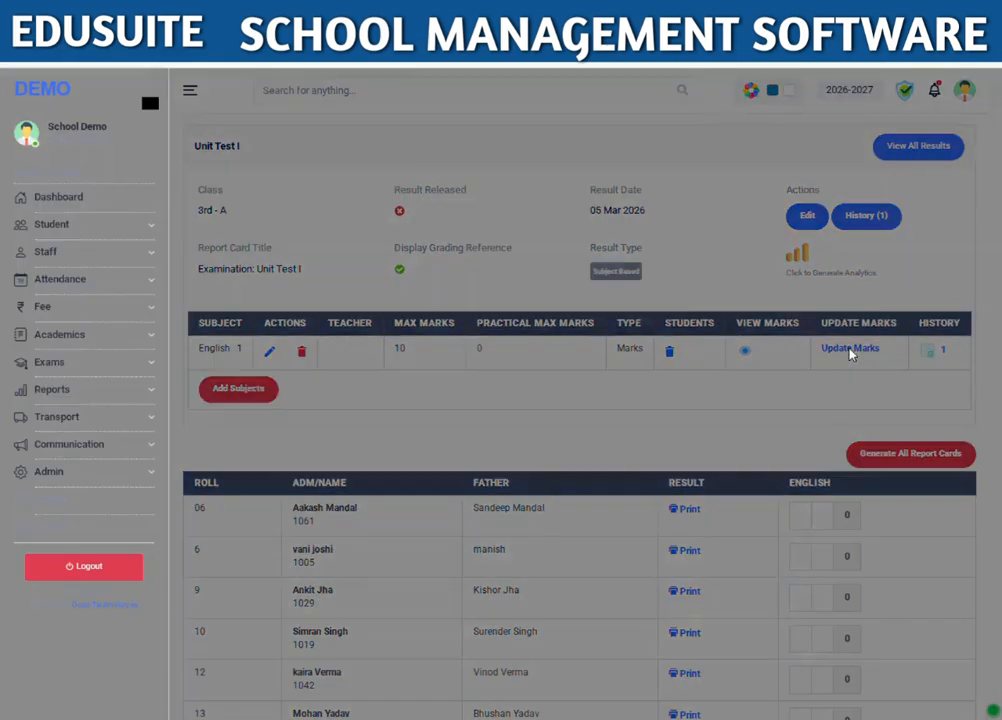
pyautogui.click(636, 257)
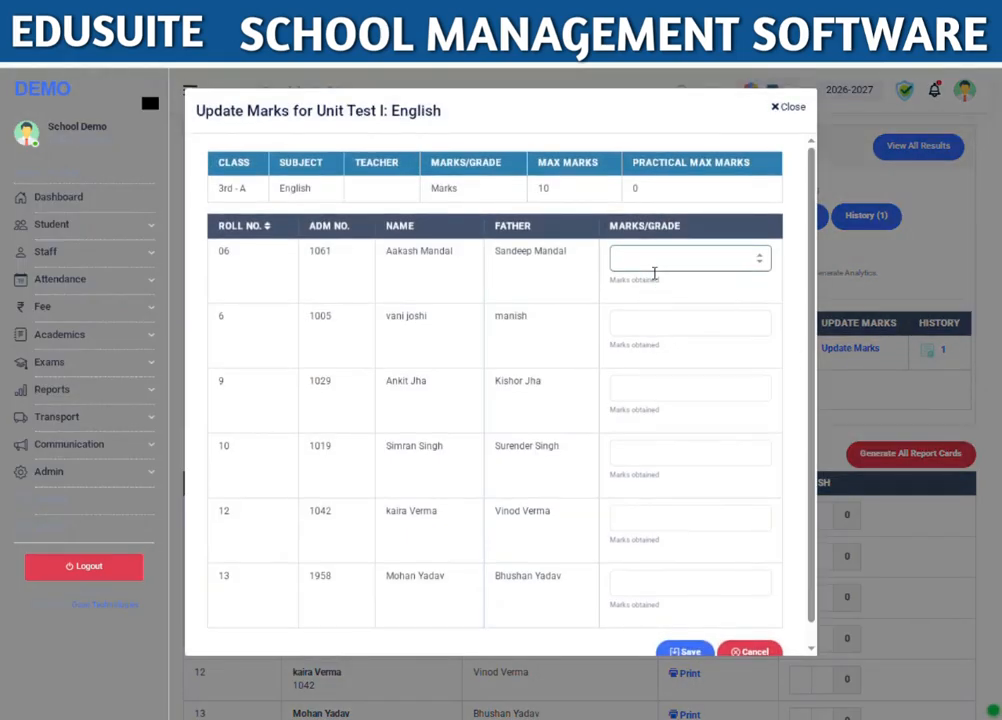
pyautogui.write('8')
pyautogui.press('Tab')
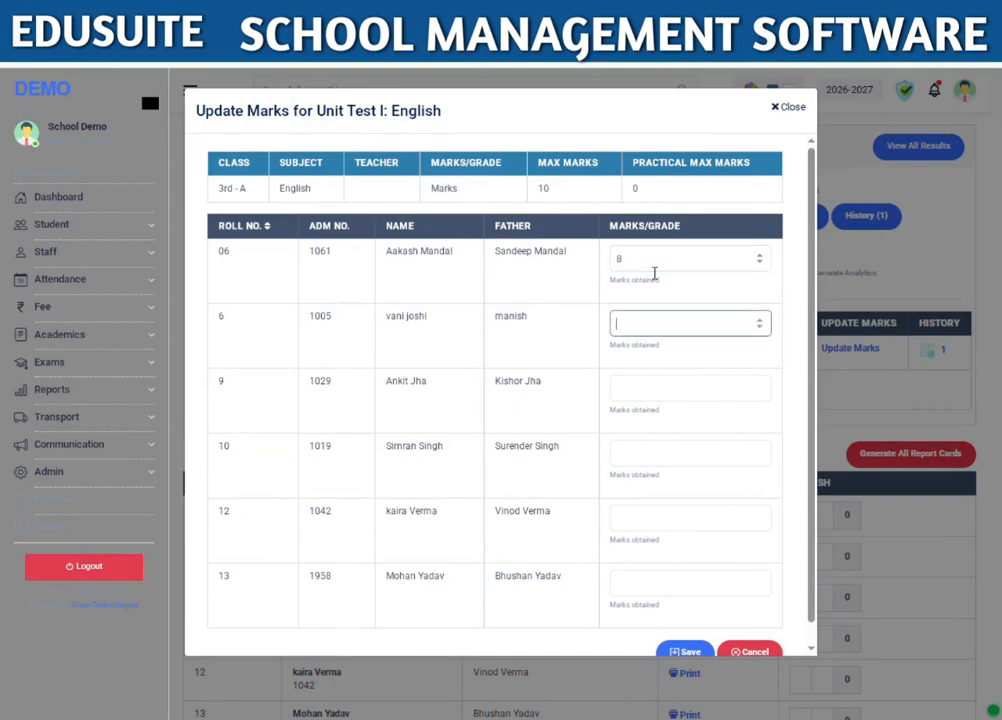
pyautogui.write('5')
pyautogui.press('Tab')
pyautogui.write('4')
pyautogui.press('Tab')
pyautogui.write('7')
pyautogui.press('Tab')
pyautogui.press('9')
pyautogui.press('Tab')
pyautogui.write('5')
pyautogui.press('Tab')
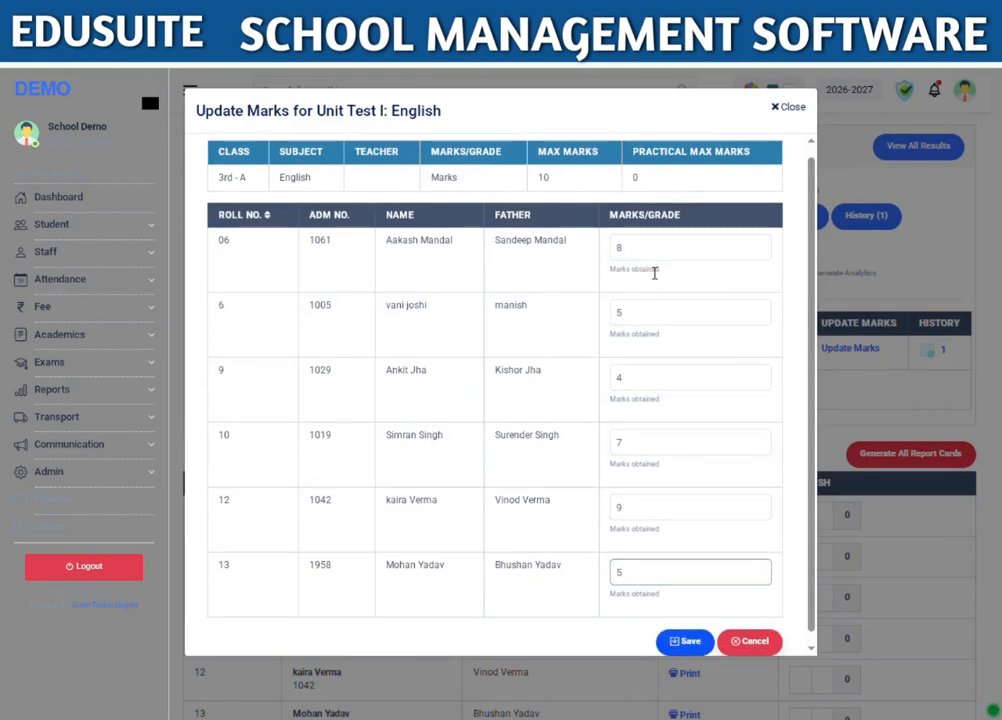
pyautogui.click(707, 640)
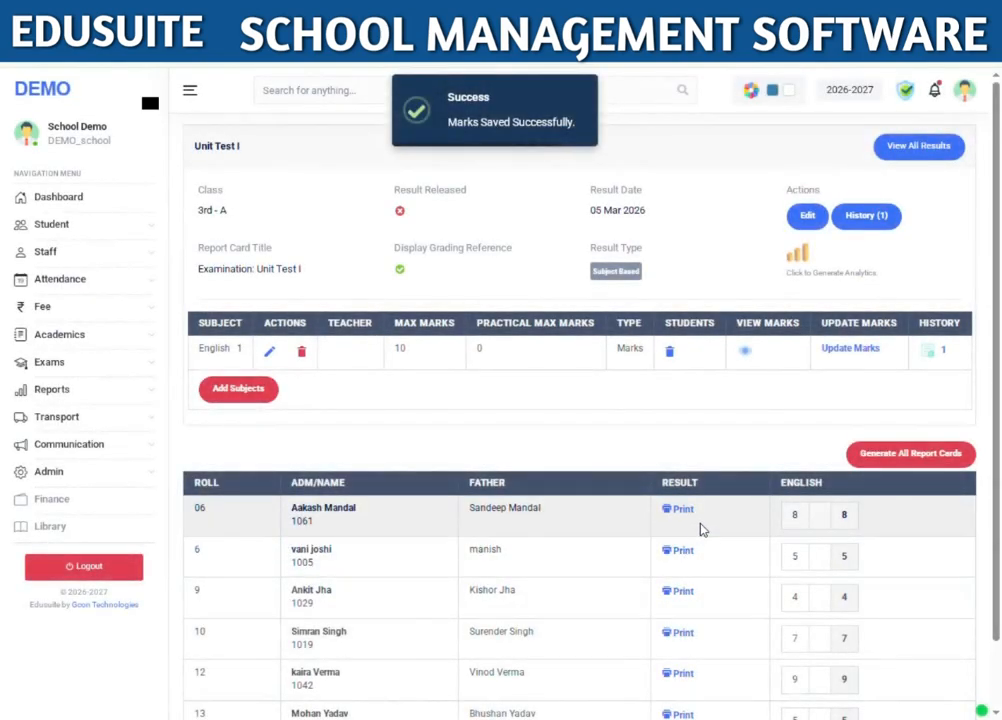
# Step: Review the students' English, Hindi and Maths marks in the Unit Test I result
pyautogui.scroll(-2, 778, 550)
pyautogui.scroll(2, 778, 580)
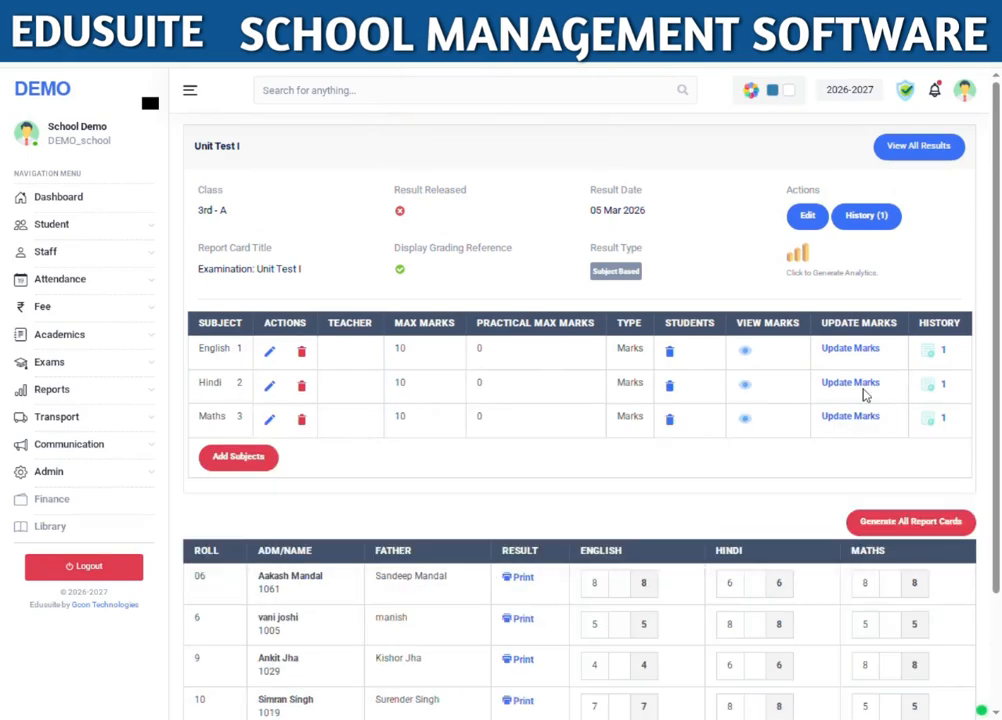
pyautogui.scroll(-2, 838, 494)
pyautogui.scroll(-2, 861, 515)
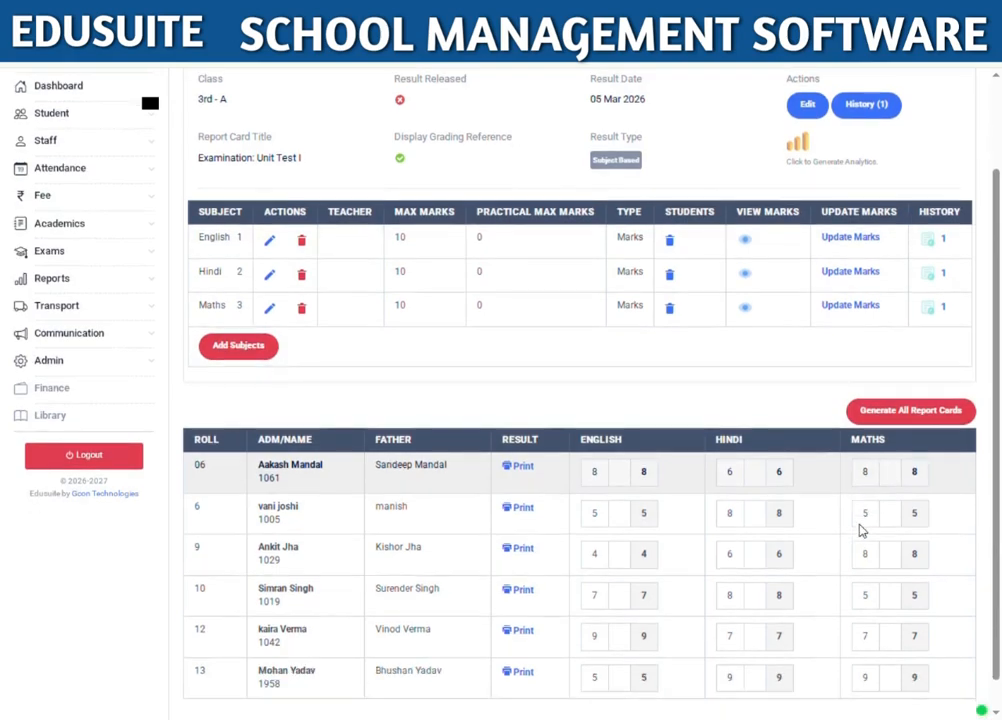
pyautogui.scroll(2, 848, 528)
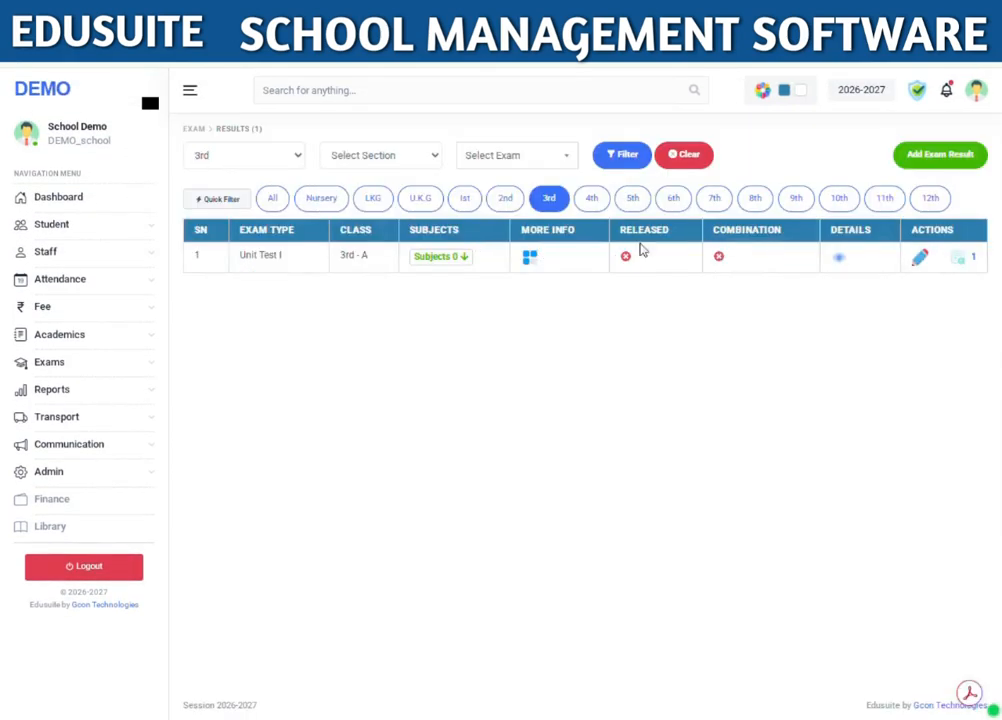
# Step: Refresh the class 3rd results list and start a new unreleased exam result for Term-1, class 3rd, section A
pyautogui.click(620, 166)
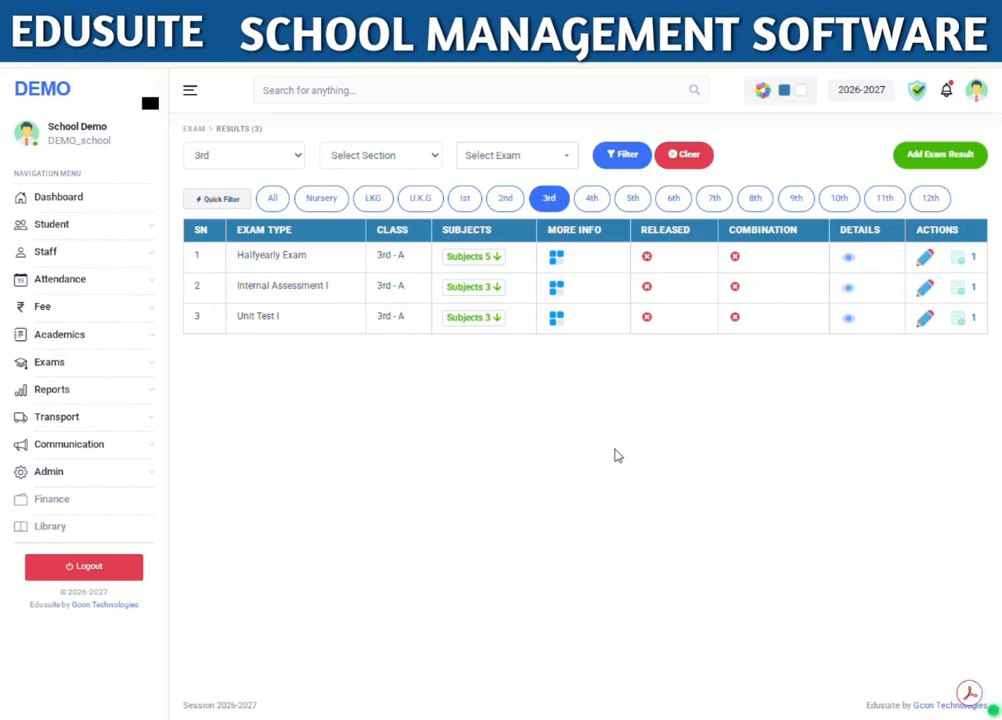
pyautogui.click(921, 157)
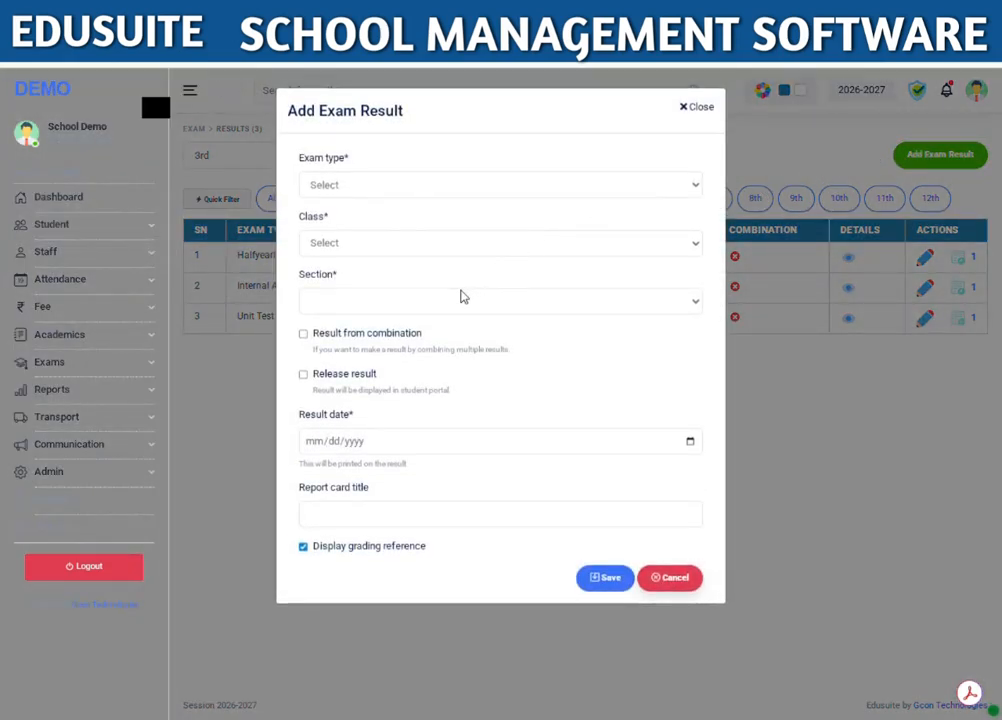
pyautogui.click(394, 184)
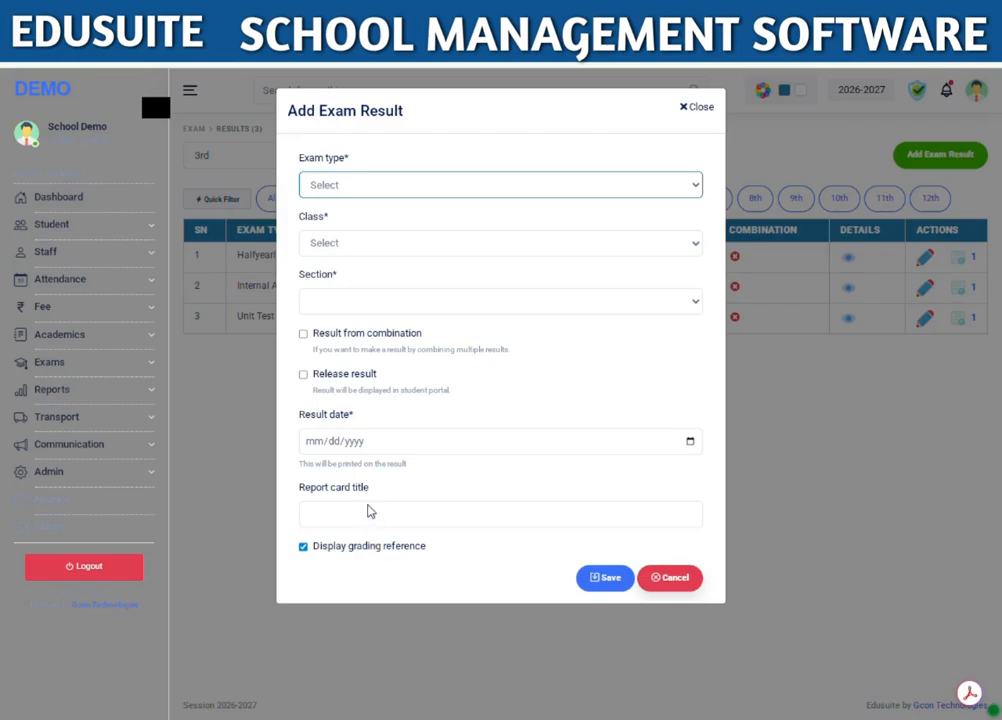
pyautogui.press('Down')
pyautogui.click(361, 251)
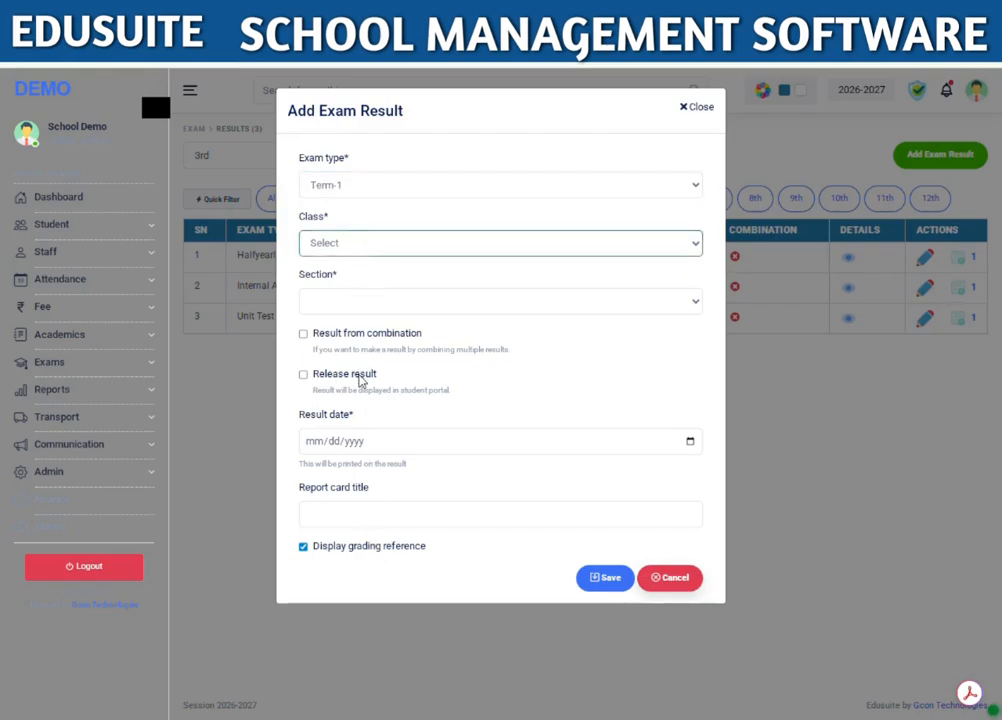
pyautogui.press('3')
pyautogui.click(360, 378)
pyautogui.click(362, 299)
pyautogui.press('Down')
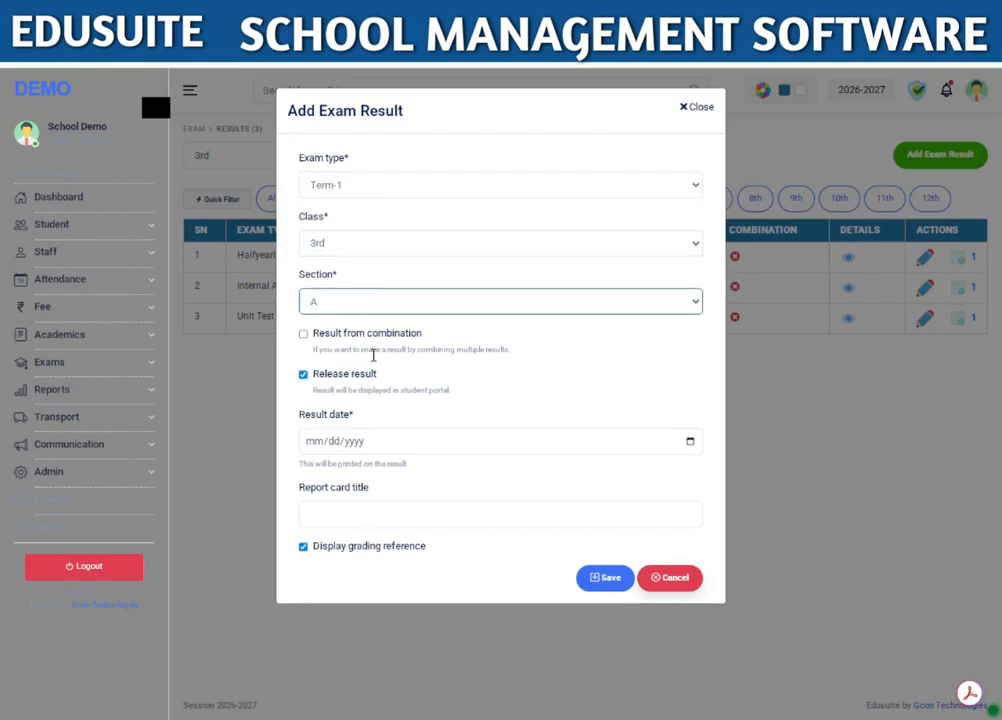
pyautogui.click(310, 381)
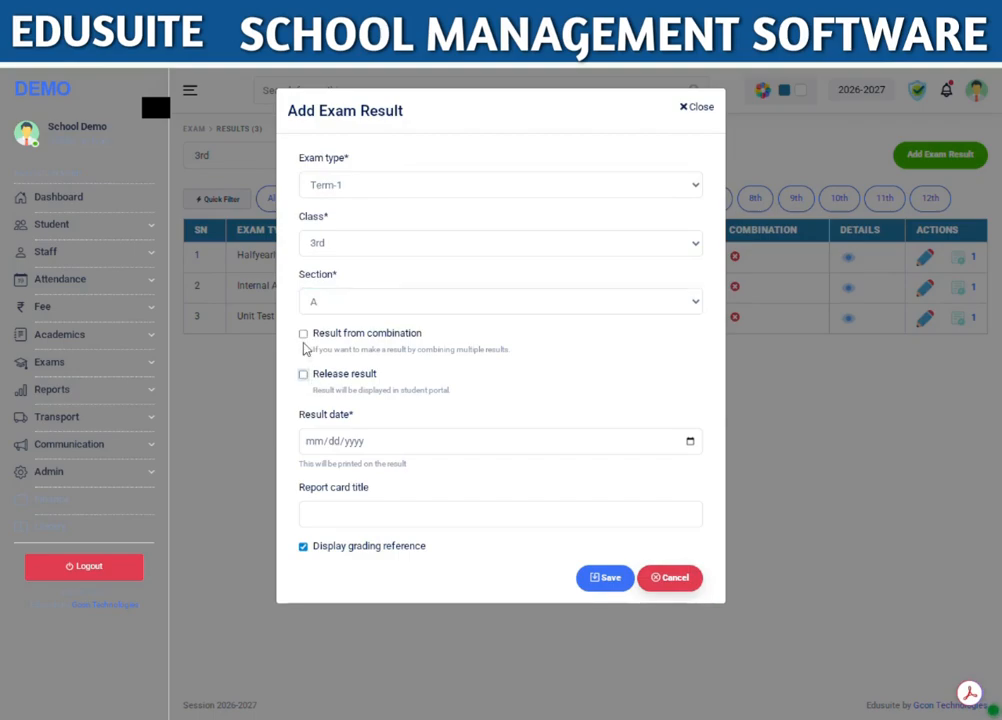
# Step: Make the Term-1 result a combination with result date 03/05/2026 and report card title "Term 1 Report", and save it
pyautogui.click(304, 338)
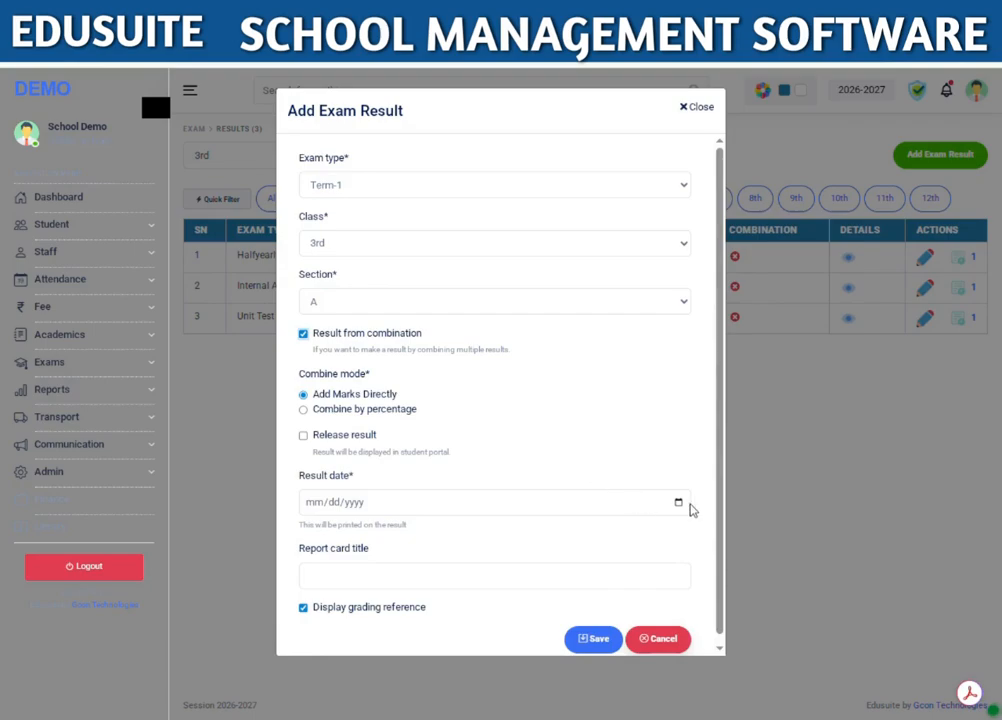
pyautogui.click(398, 572)
pyautogui.scroll(-1, 533, 582)
pyautogui.click(461, 572)
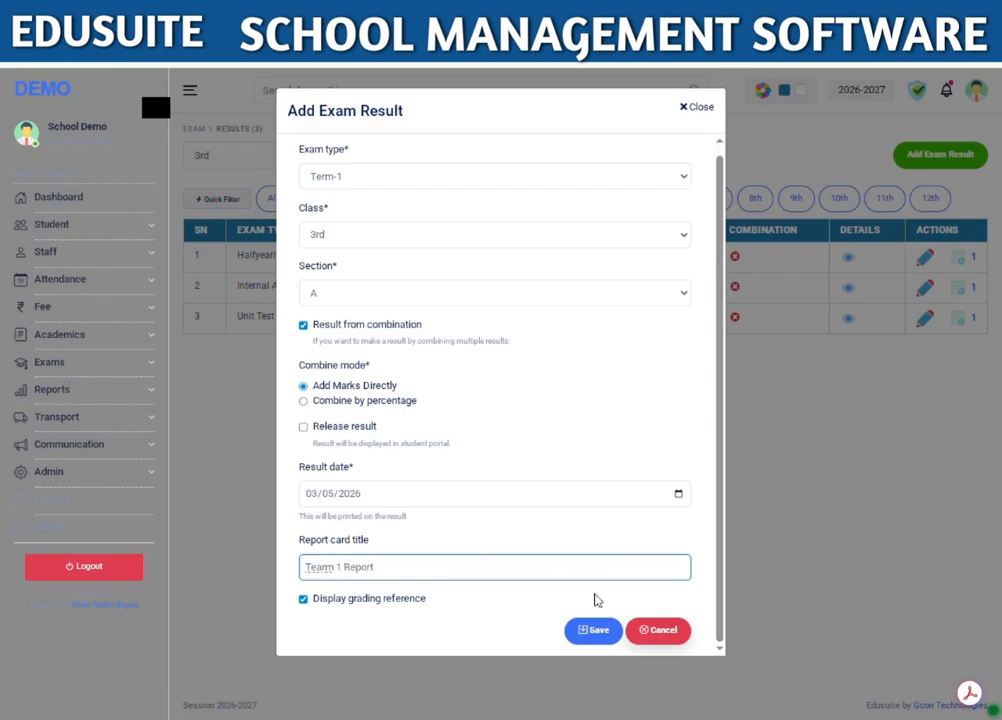
pyautogui.click(327, 570)
pyautogui.press('BackSpace')
pyautogui.click(590, 629)
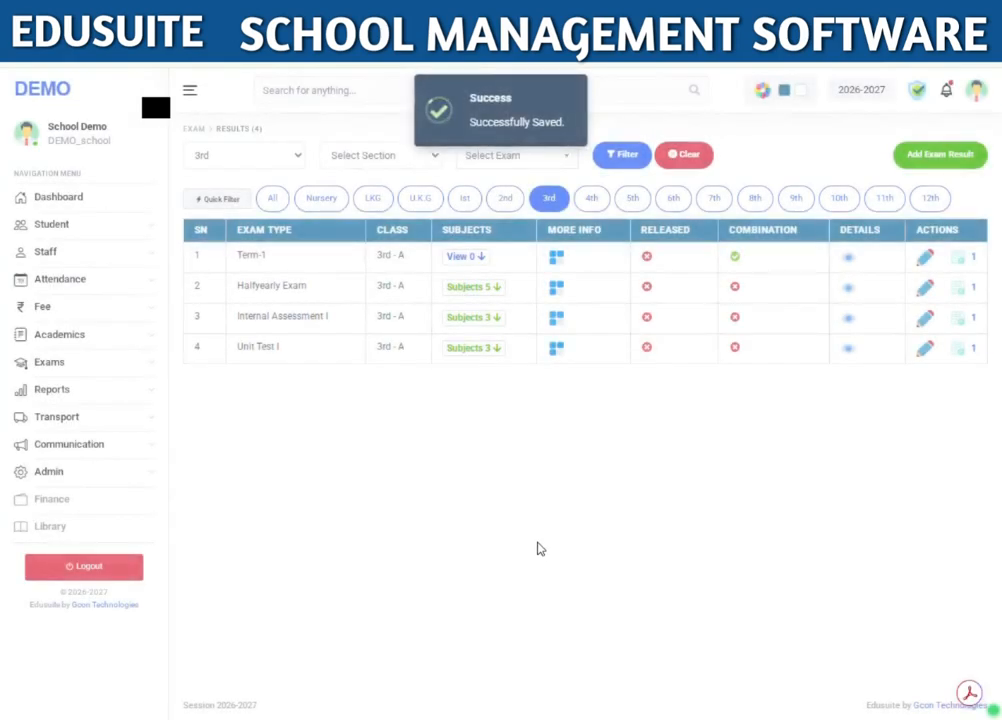
# Step: Add the Unit Test I result to the Term-1 combination with consider percentage 10 and rank 1
pyautogui.click(482, 257)
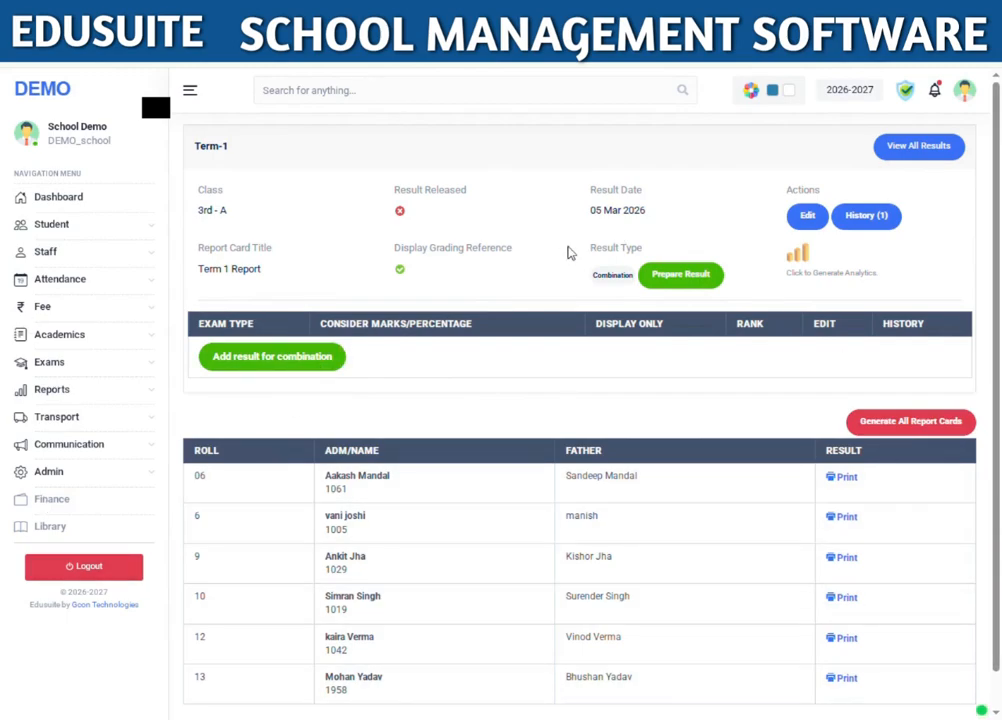
pyautogui.click(296, 369)
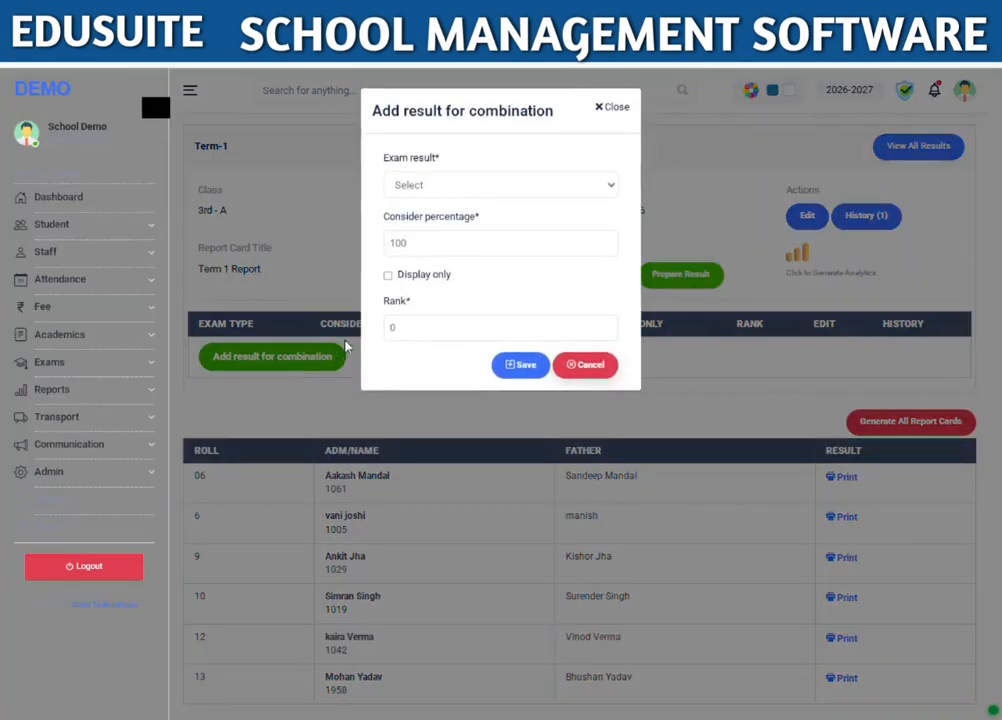
pyautogui.click(488, 182)
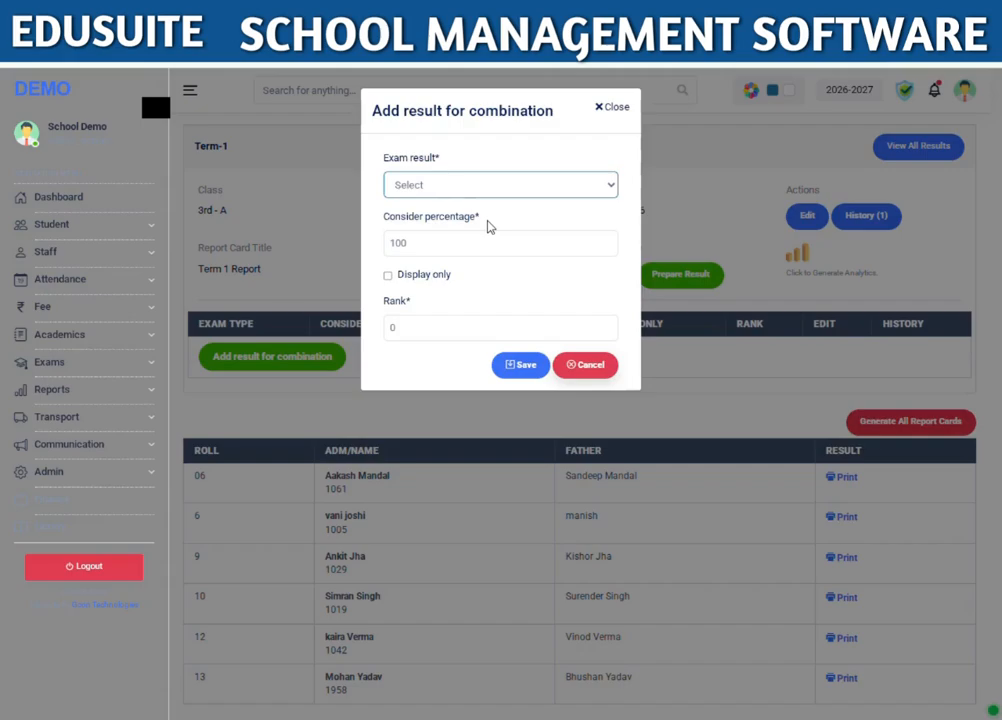
pyautogui.click(490, 227)
pyautogui.doubleClick(483, 242)
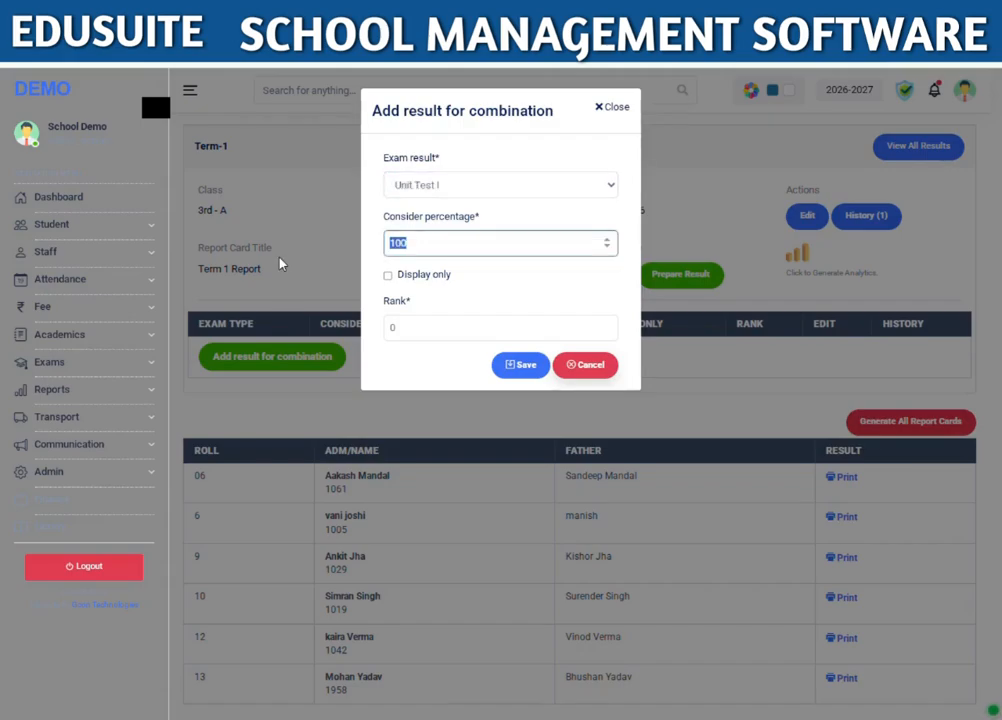
pyautogui.write('10')
pyautogui.doubleClick(398, 329)
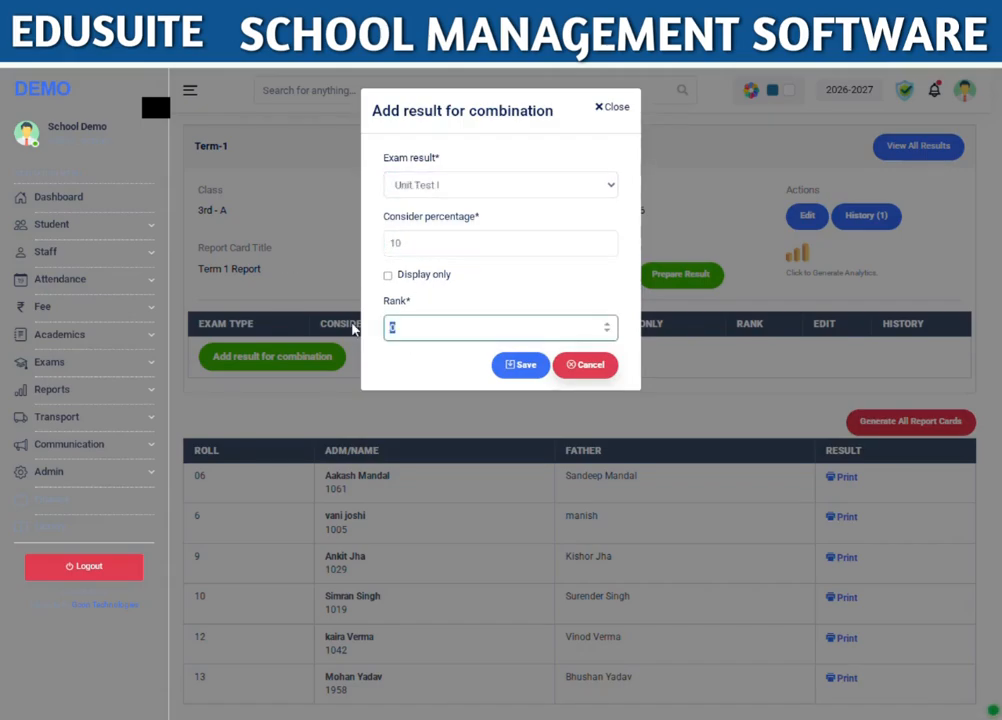
pyautogui.write('1')
pyautogui.click(514, 368)
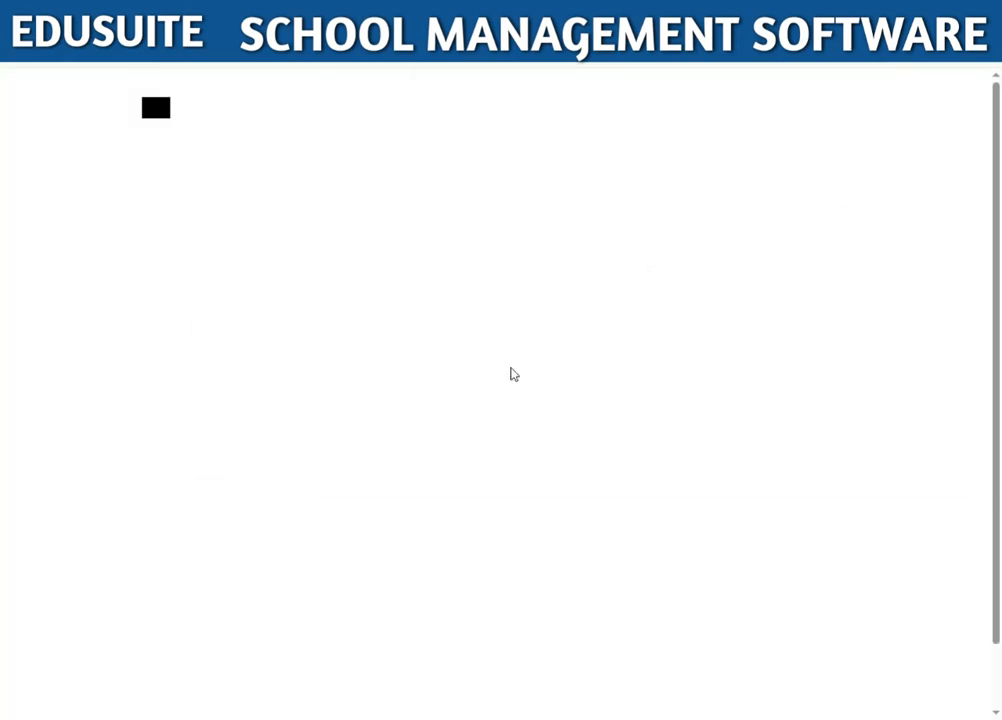
# Step: Add the Internal Assessment I result to the Term-1 combination with consider percentage 10 and rank 2
pyautogui.click(290, 390)
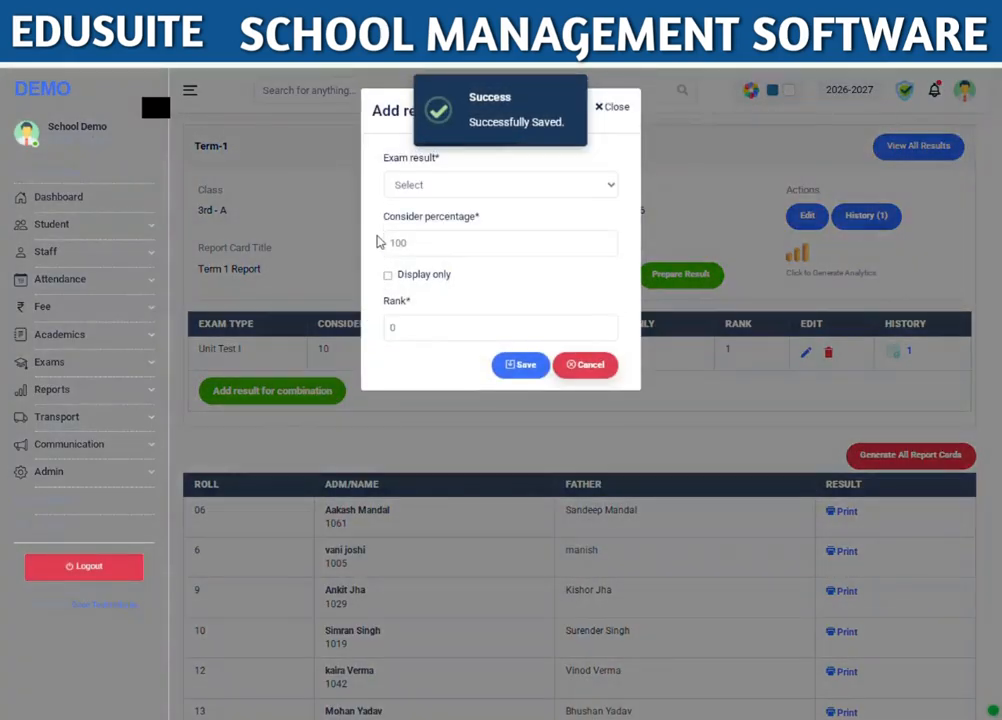
pyautogui.click(403, 188)
pyautogui.click(420, 260)
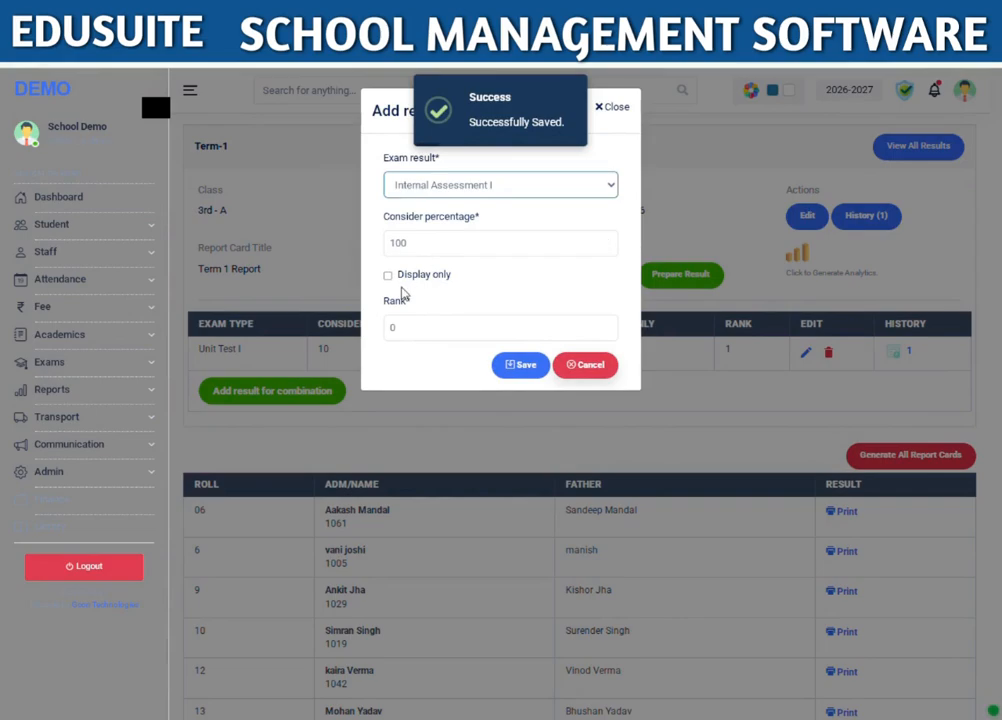
pyautogui.click(418, 250)
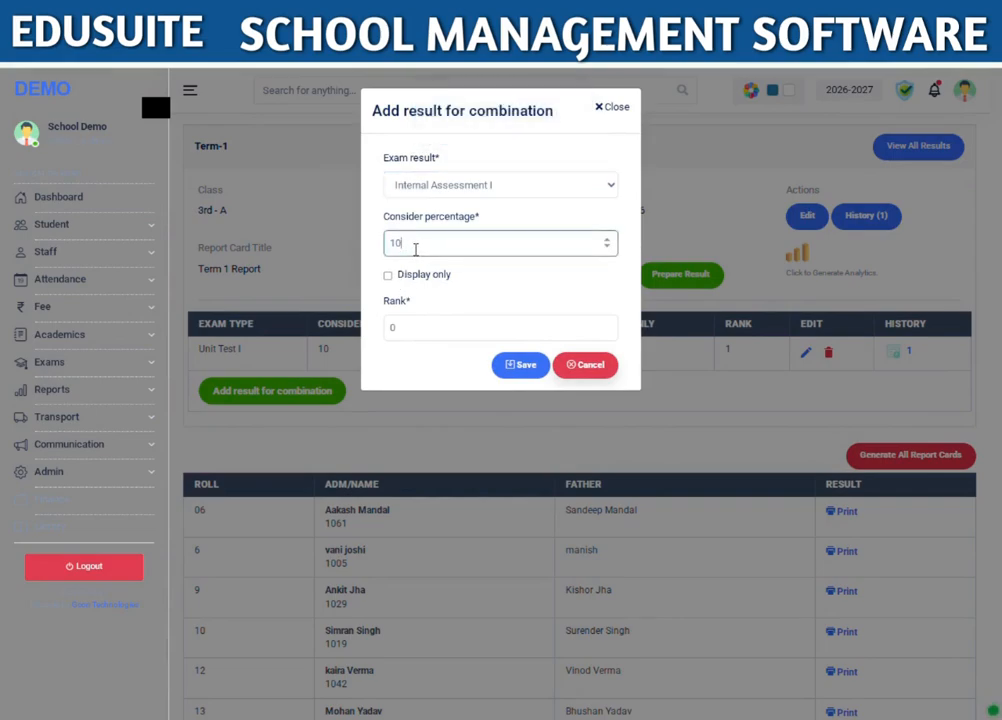
pyautogui.click(390, 327)
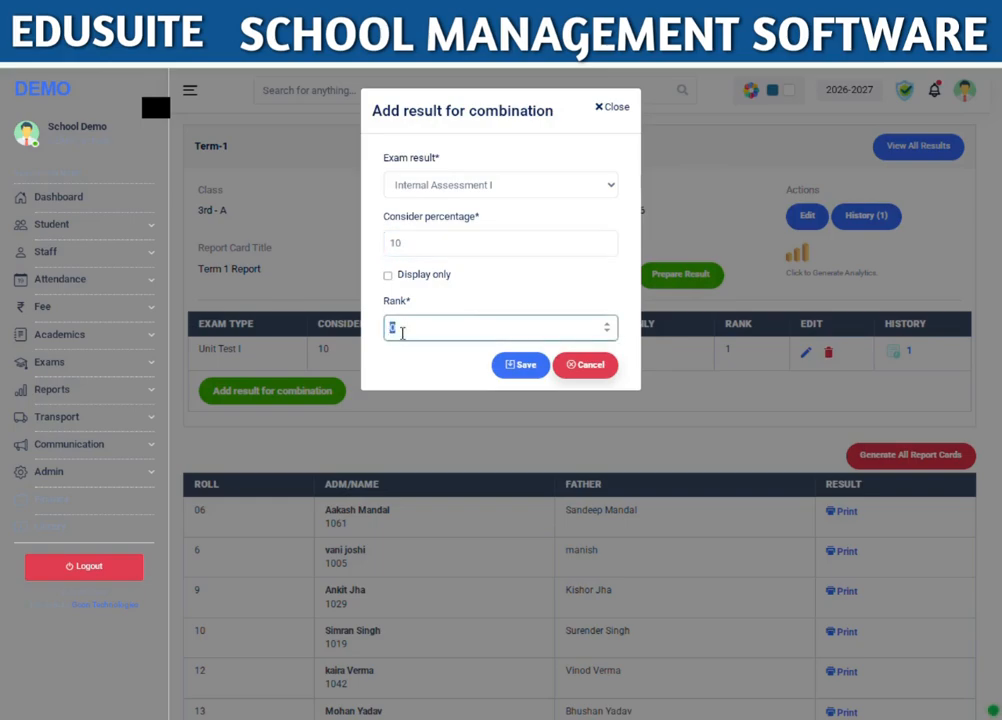
pyautogui.click(521, 367)
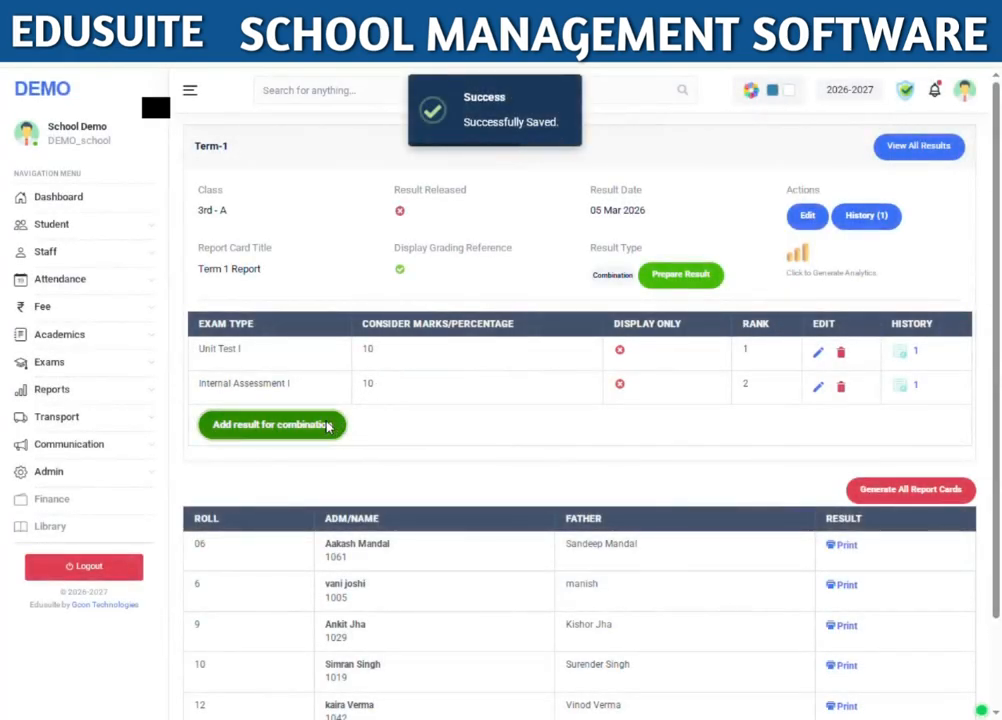
# Step: Add the Halfyearly Exam result to the Term-1 combination with consider percentage 30 and rank 3
pyautogui.click(328, 427)
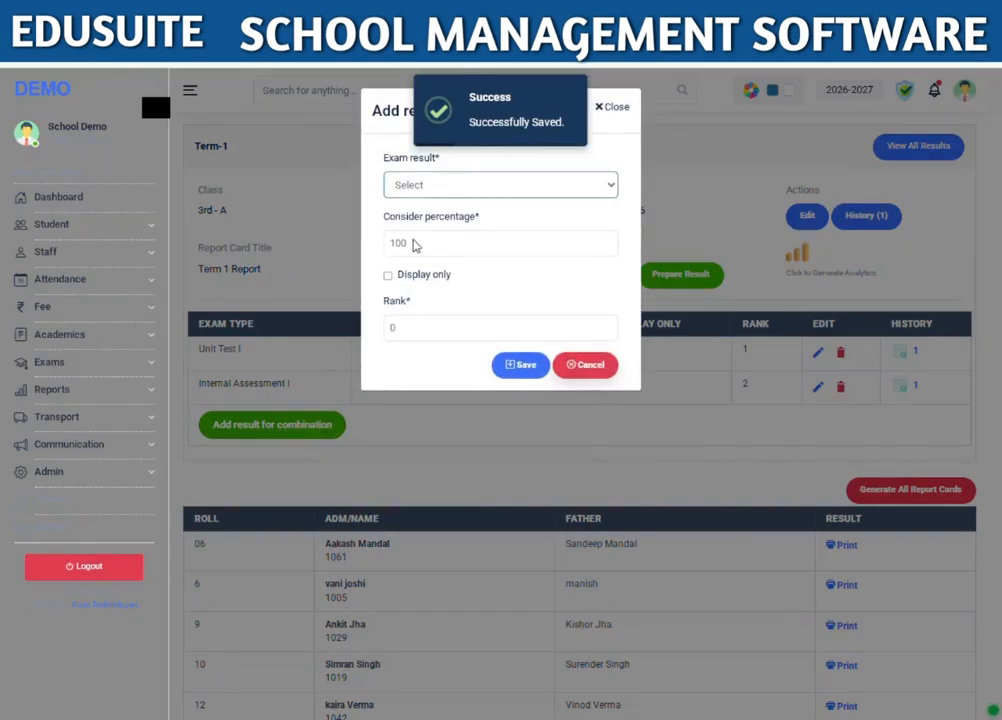
pyautogui.press('Down')
pyautogui.press('Tab')
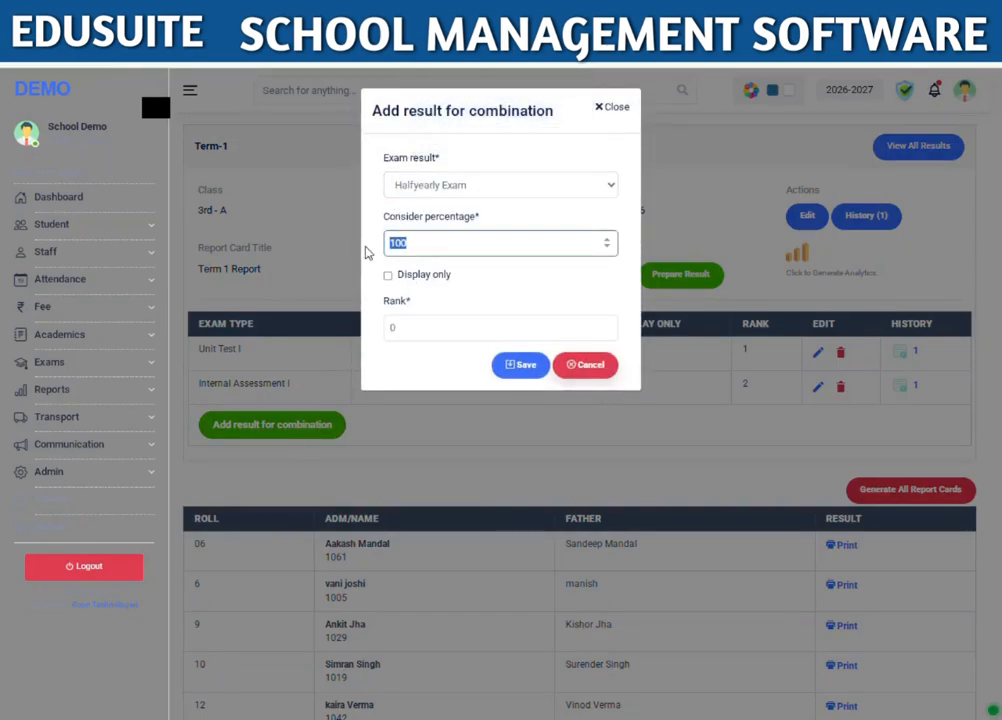
pyautogui.write('30')
pyautogui.click(405, 330)
pyautogui.write('3')
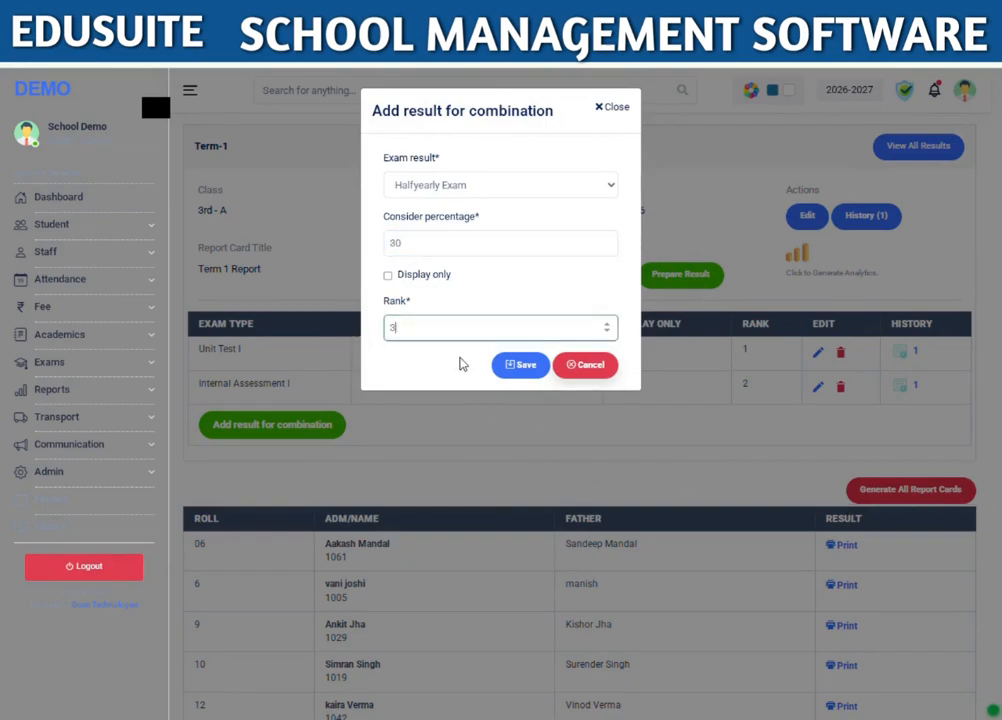
pyautogui.click(526, 365)
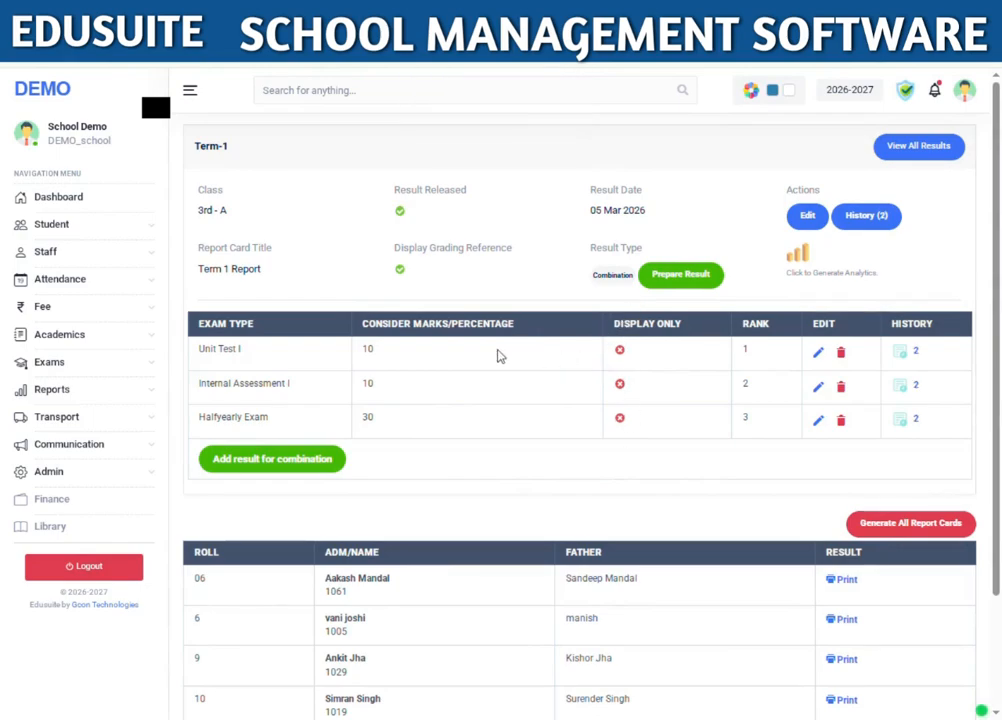
# Step: Prepare the combined Term-1 result and check its last prepared date
pyautogui.click(676, 288)
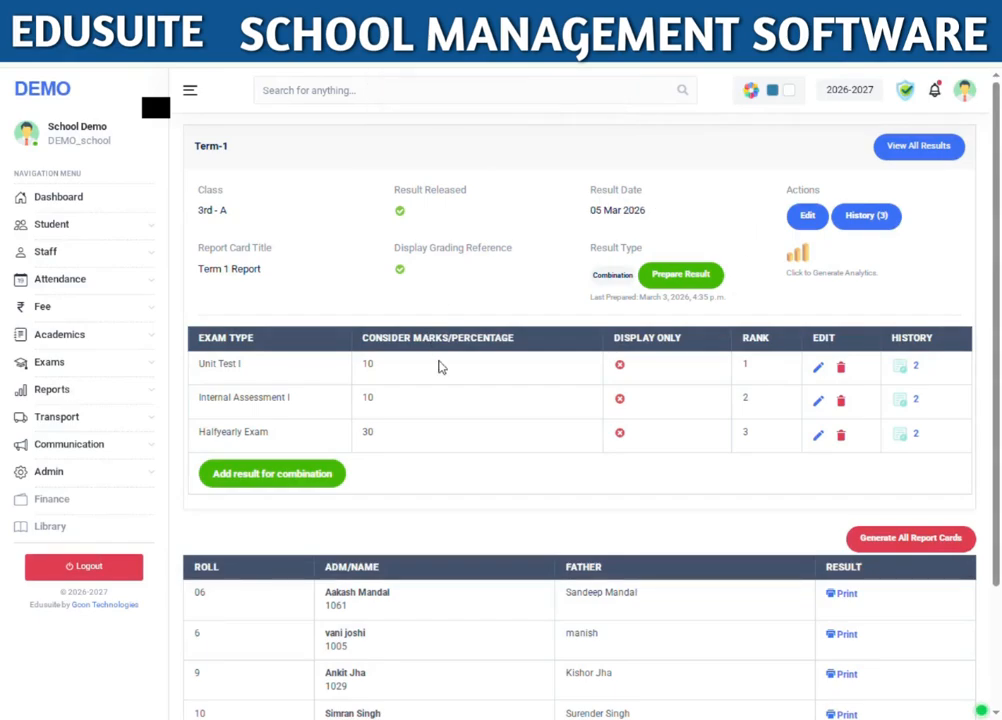
pyautogui.moveTo(588, 297); pyautogui.dragTo(743, 306)
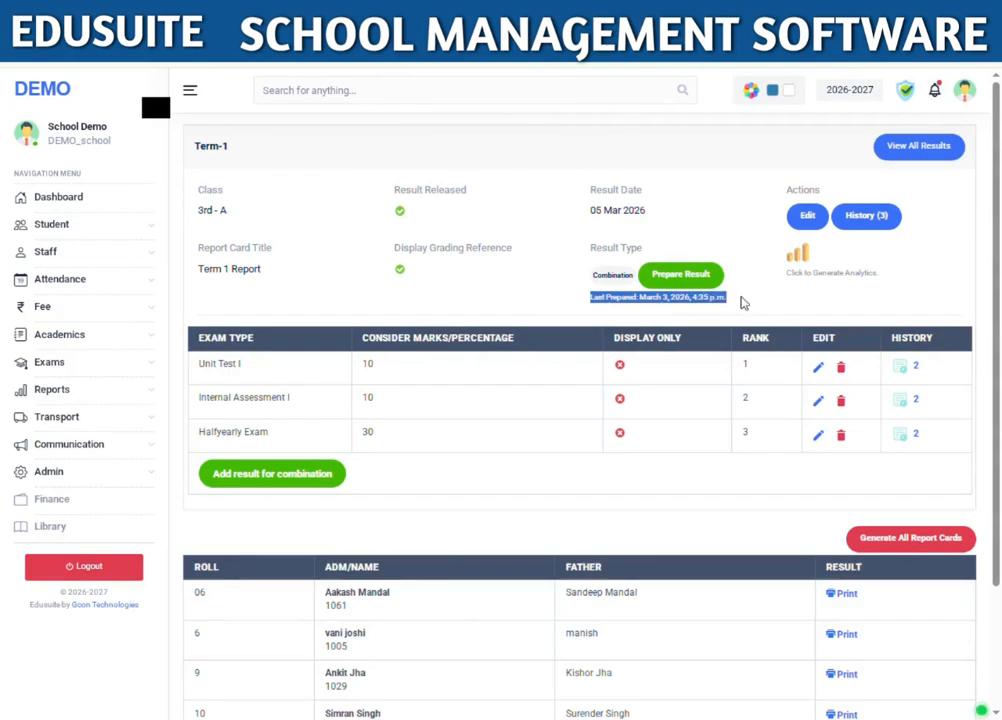
pyautogui.click(743, 303)
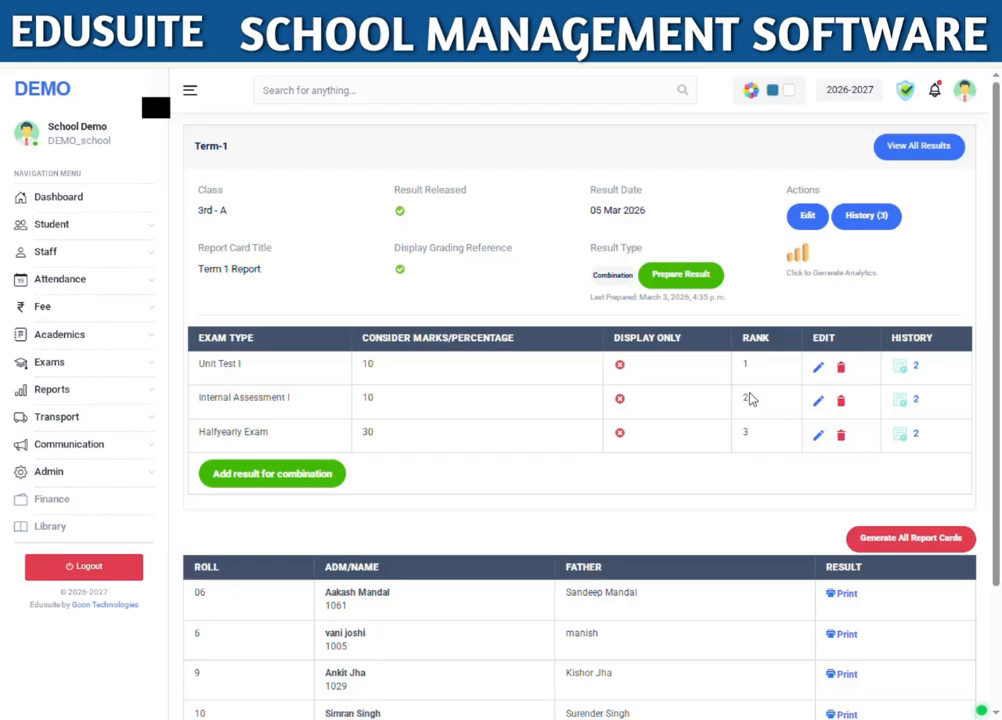
# Step: Examine the first student's Term 1 report card in print view and return to the class 3rd exam results list
pyautogui.click(846, 595)
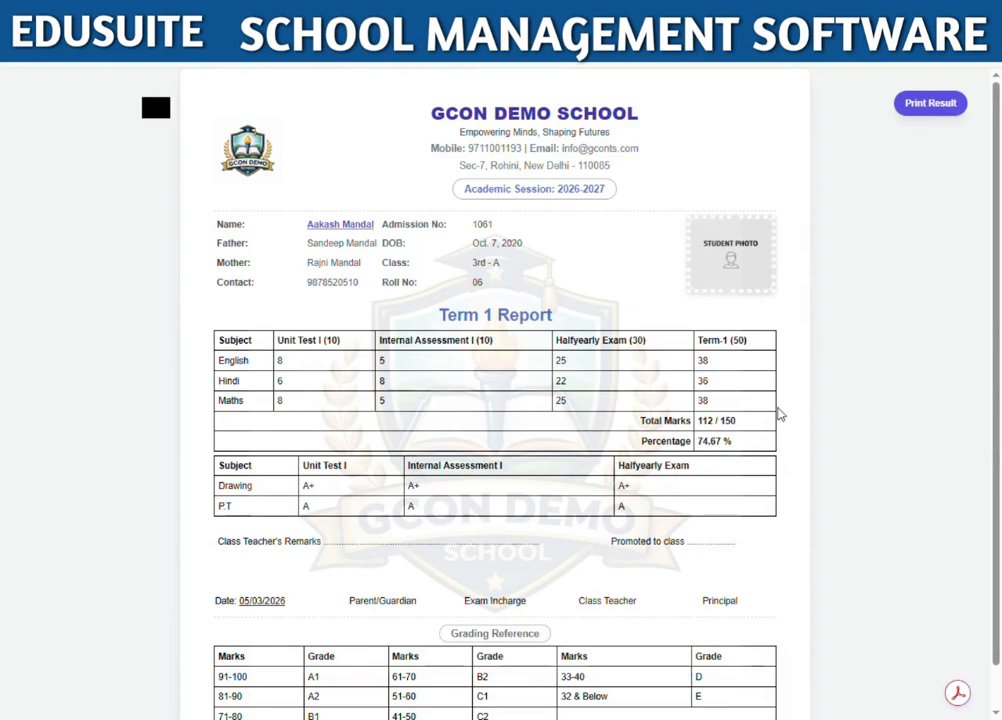
pyautogui.scroll(-1, 780, 422)
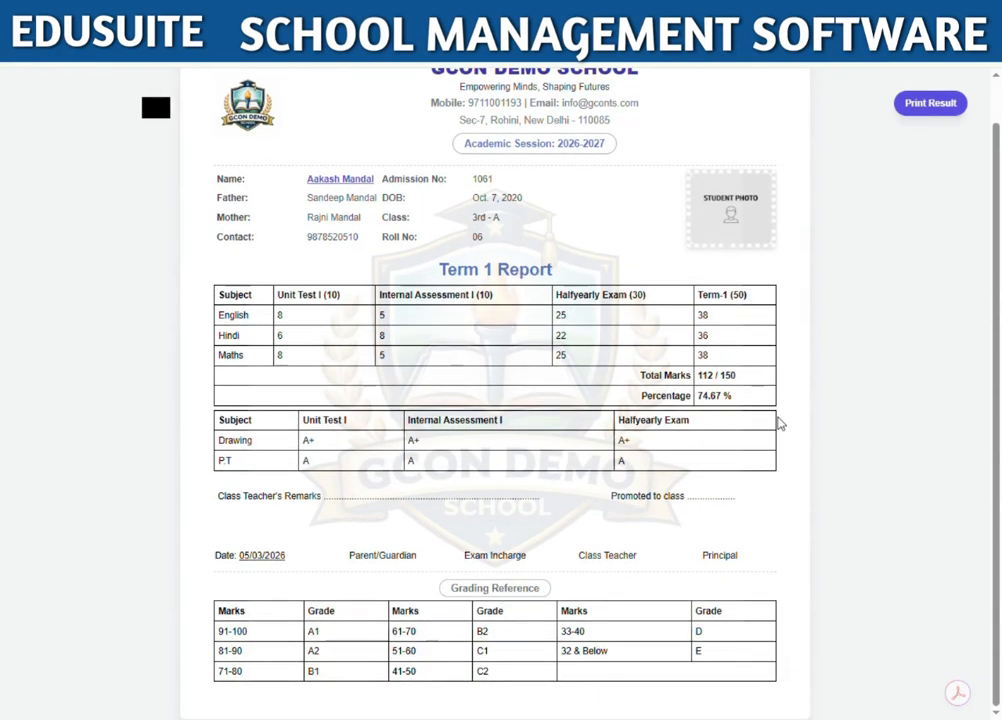
pyautogui.scroll(1, 780, 422)
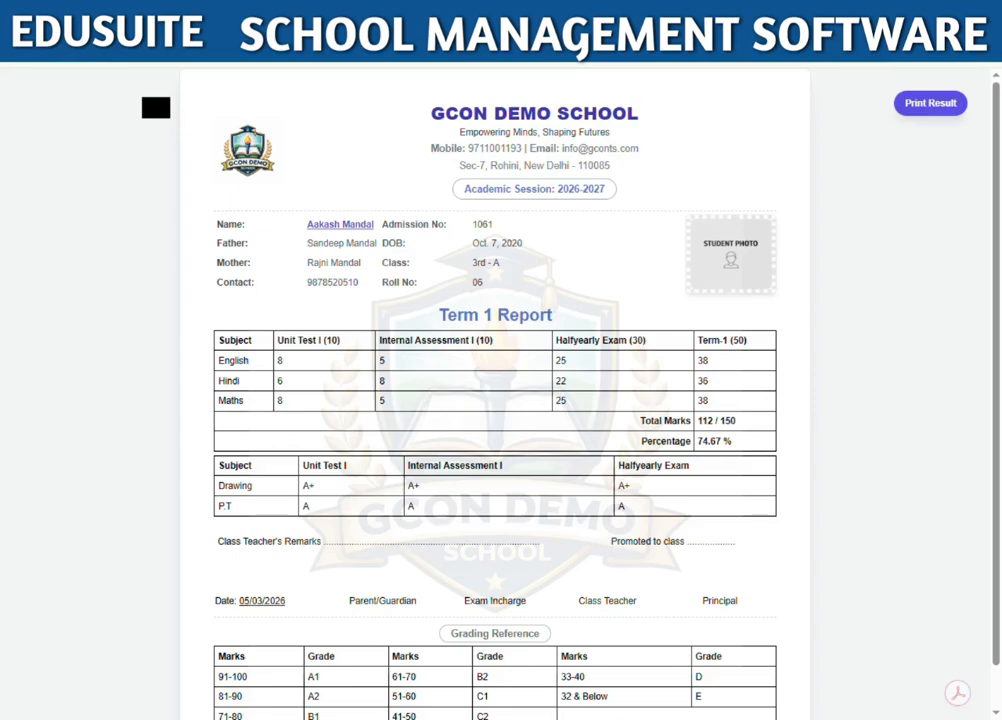
pyautogui.click(262, 14)
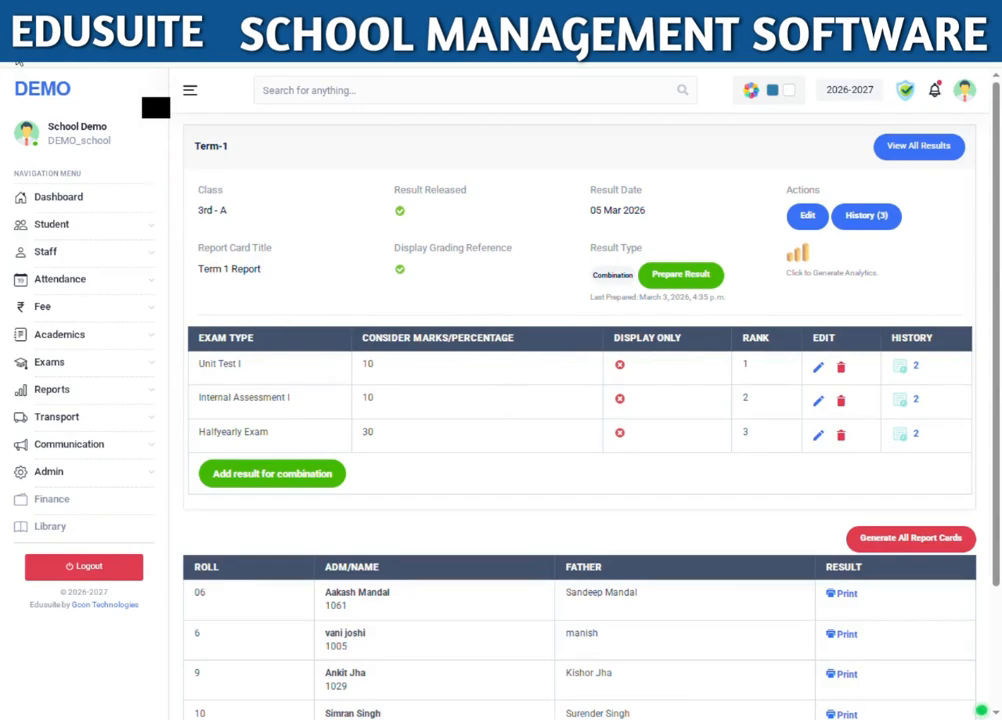
pyautogui.click(17, 56)
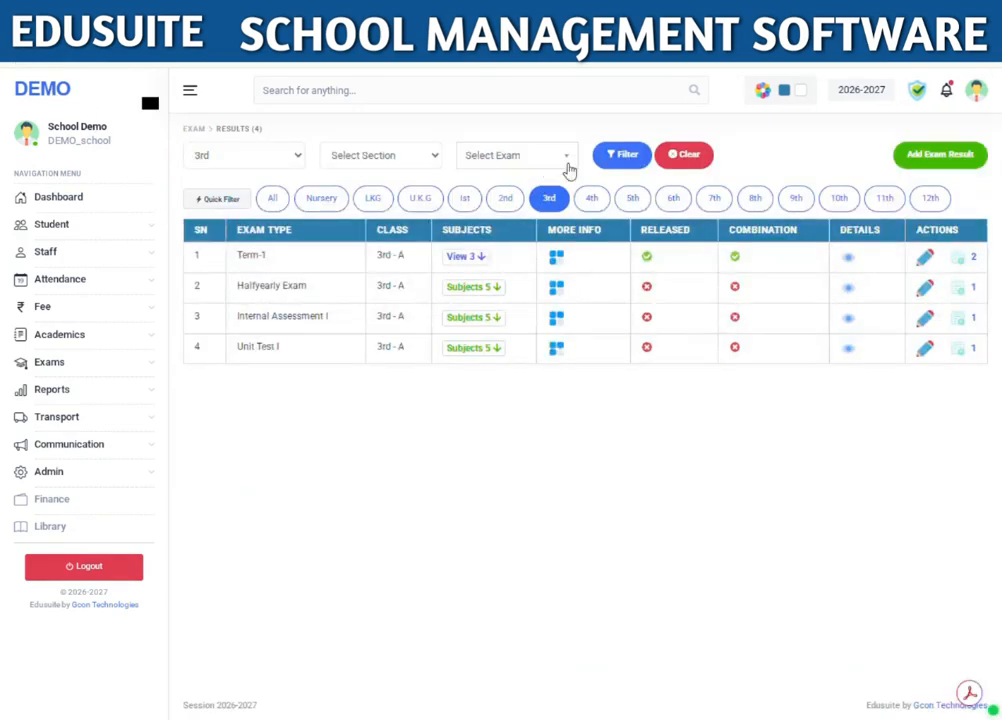
# Step: Refresh the class 3rd exam results list and check the Unit Test II entry
pyautogui.click(630, 155)
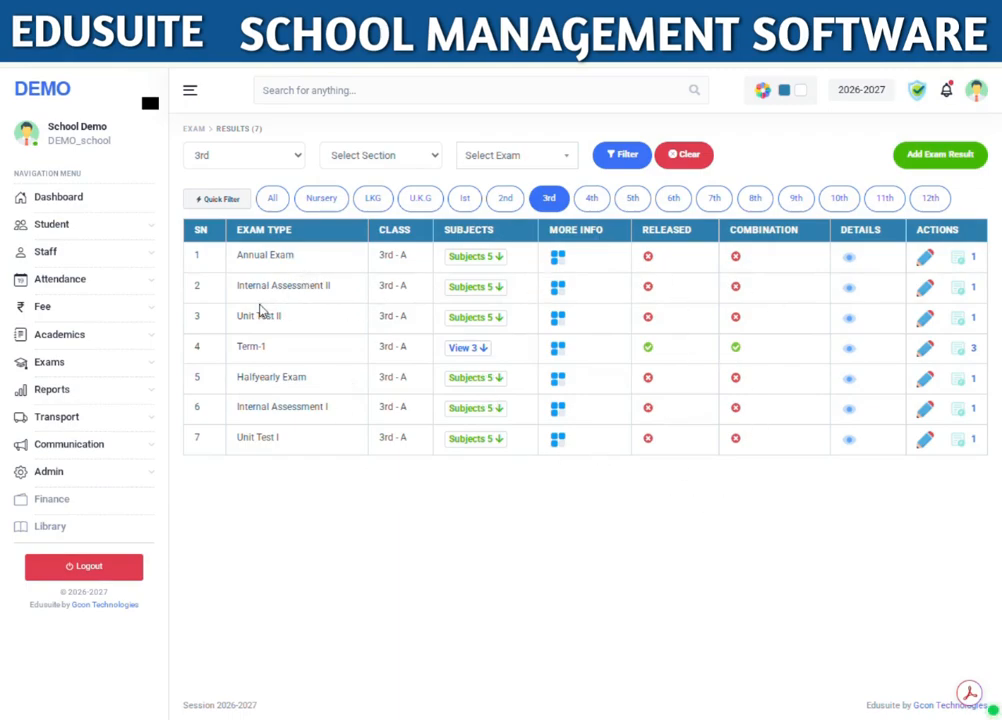
pyautogui.moveTo(237, 320); pyautogui.dragTo(318, 324)
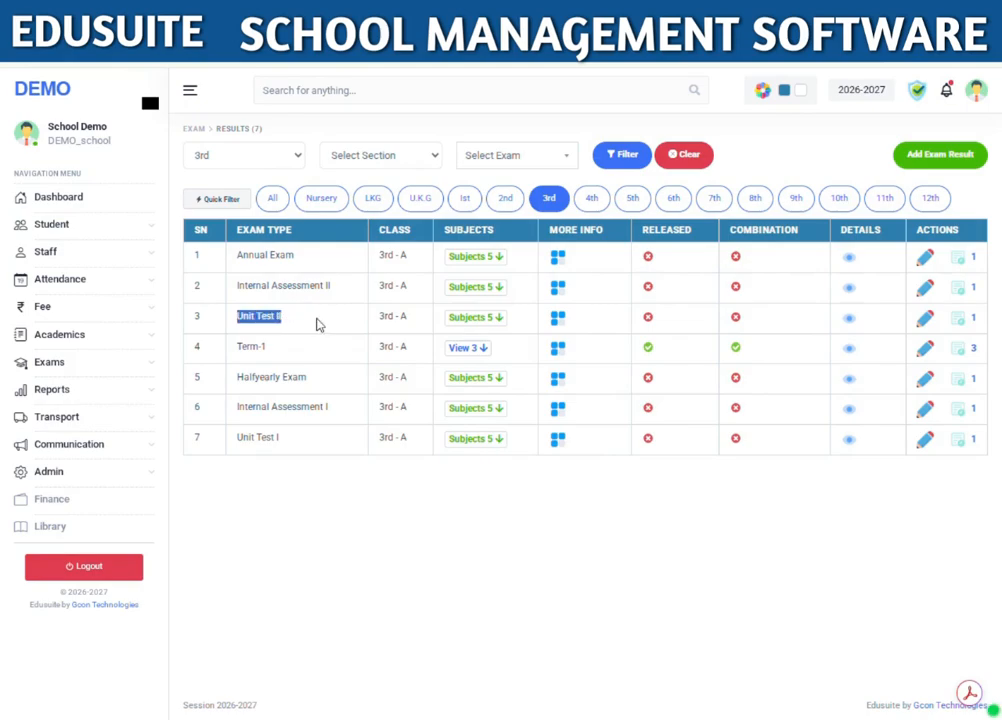
pyautogui.click(360, 270)
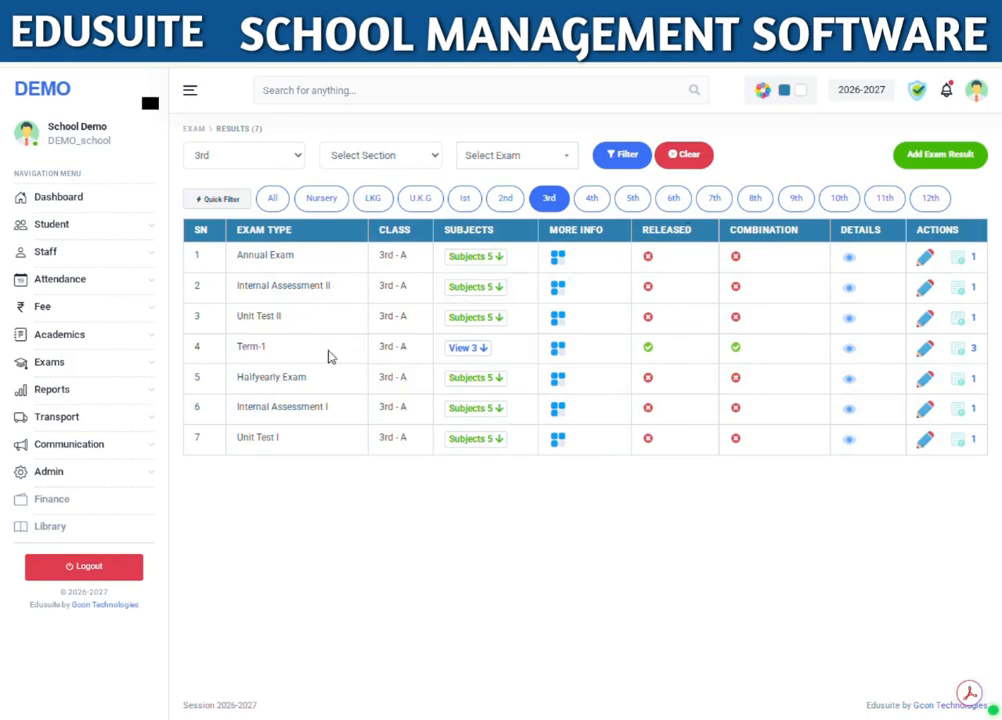
# Step: Start a new exam result with exam type Term-2 for class 3rd, section A
pyautogui.click(913, 157)
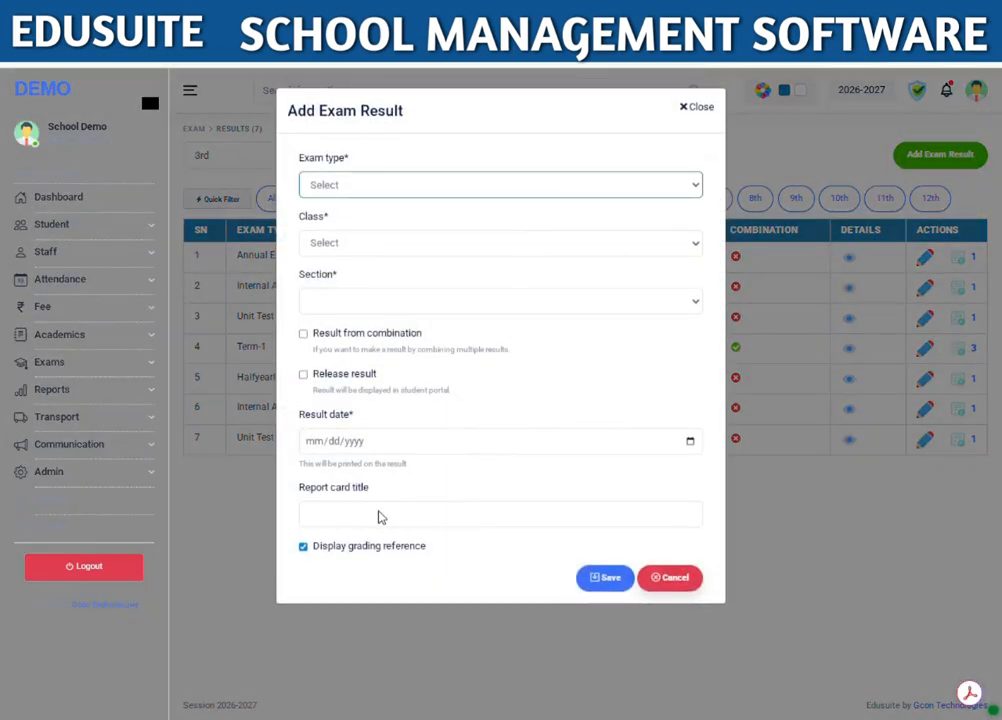
pyautogui.click(369, 331)
pyautogui.click(358, 246)
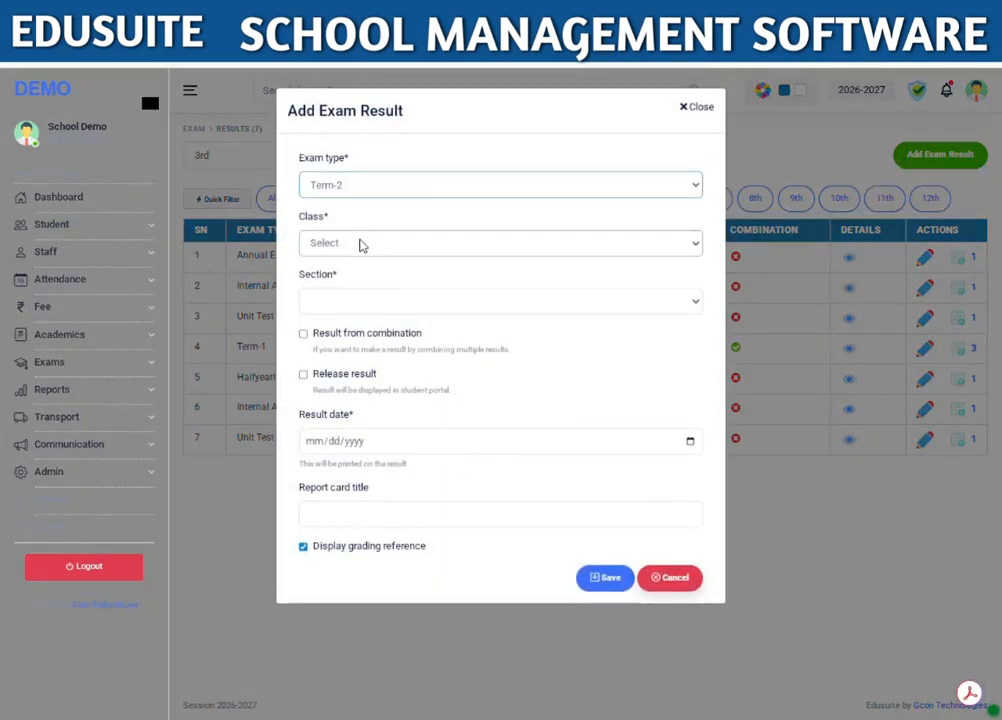
pyautogui.click(356, 387)
pyautogui.click(355, 303)
pyautogui.click(354, 341)
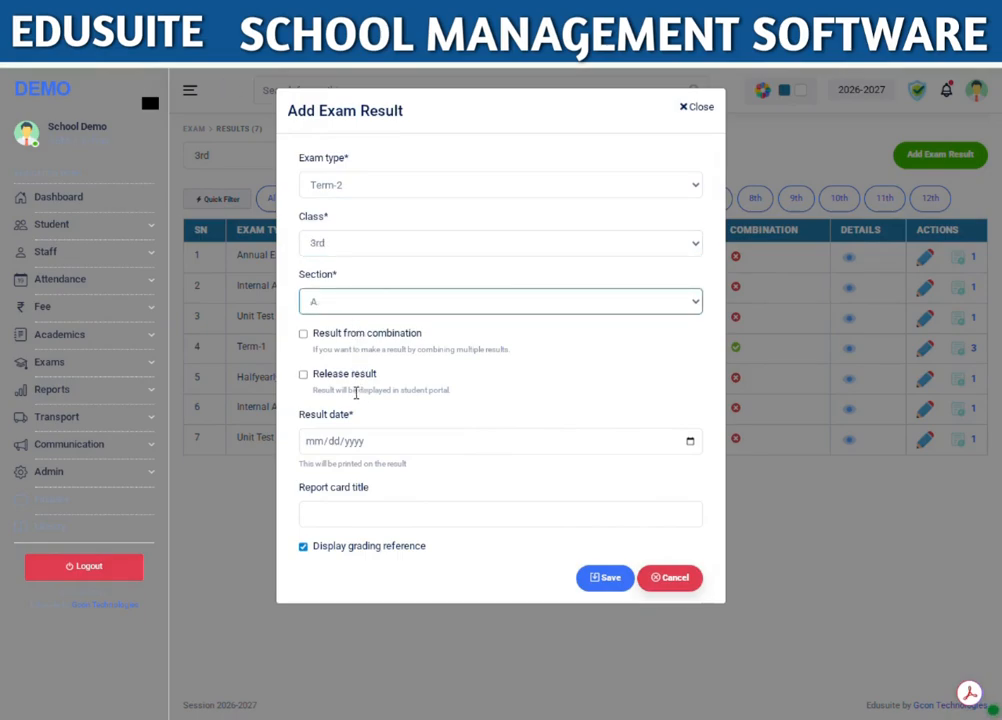
# Step: Make Term-2 a released result from combination, dated 03/05/2026 and titled "Term 2 Report", and save it
pyautogui.click(303, 334)
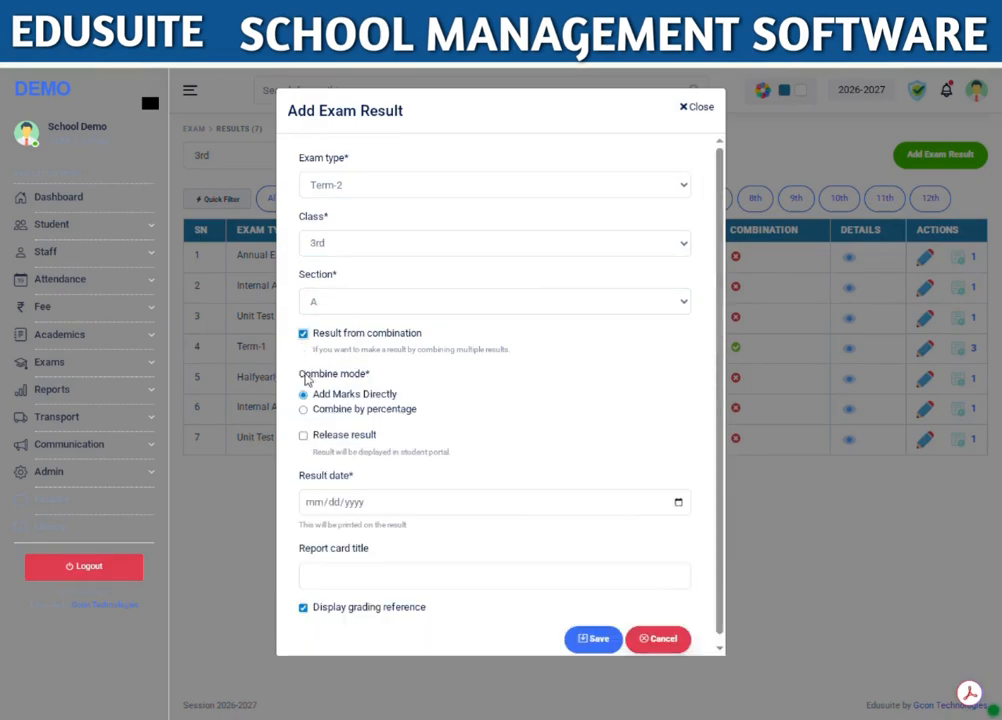
pyautogui.click(304, 437)
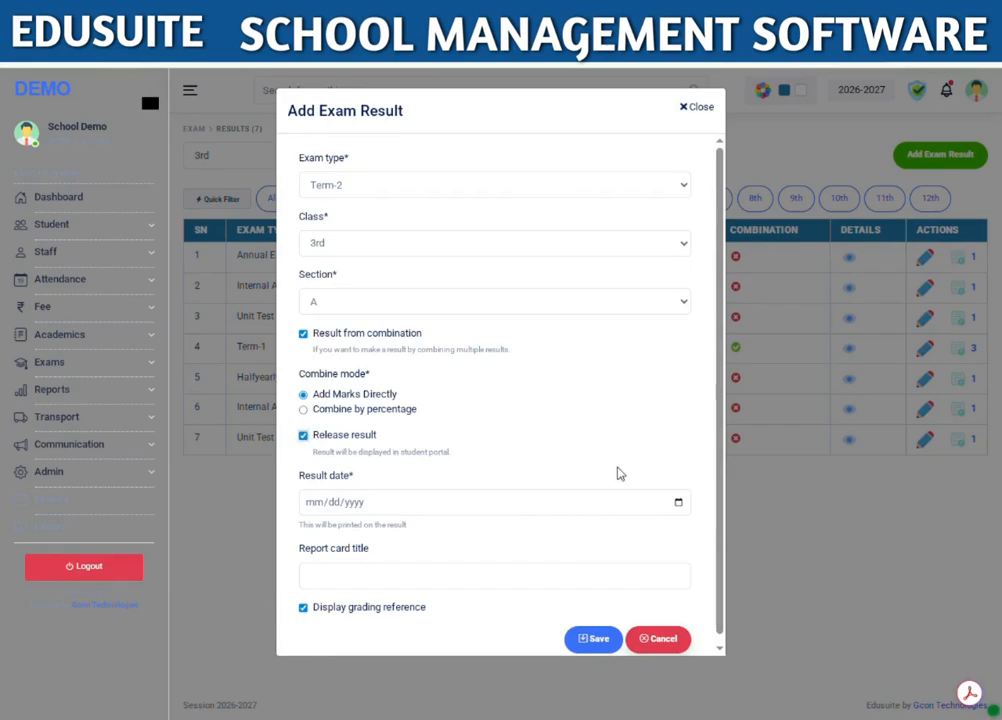
pyautogui.click(678, 504)
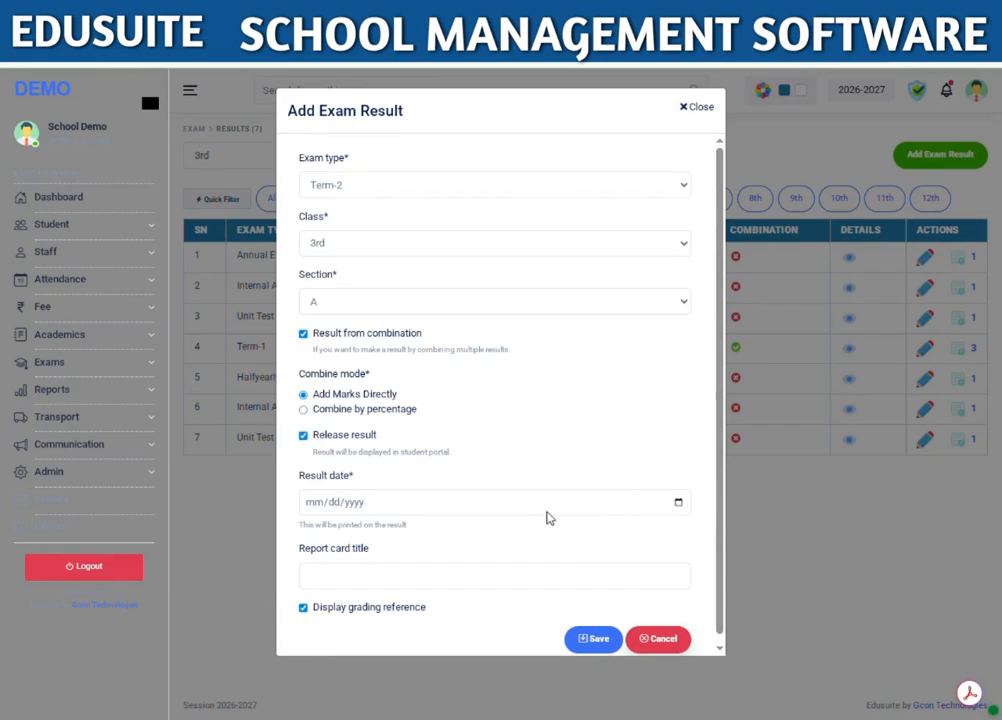
pyautogui.click(410, 567)
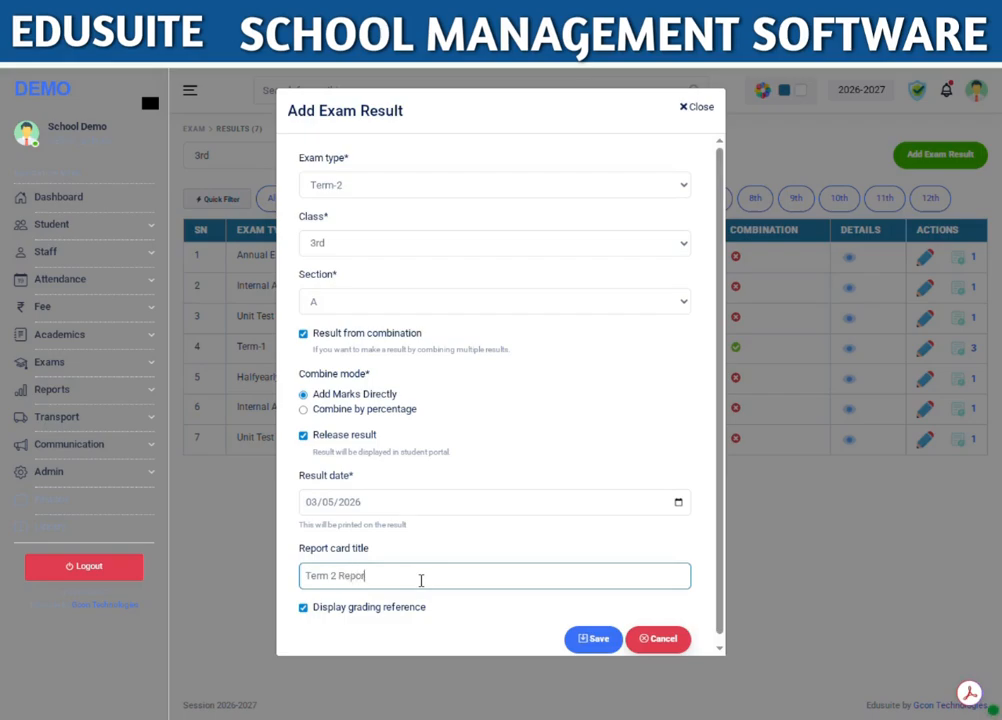
pyautogui.click(588, 640)
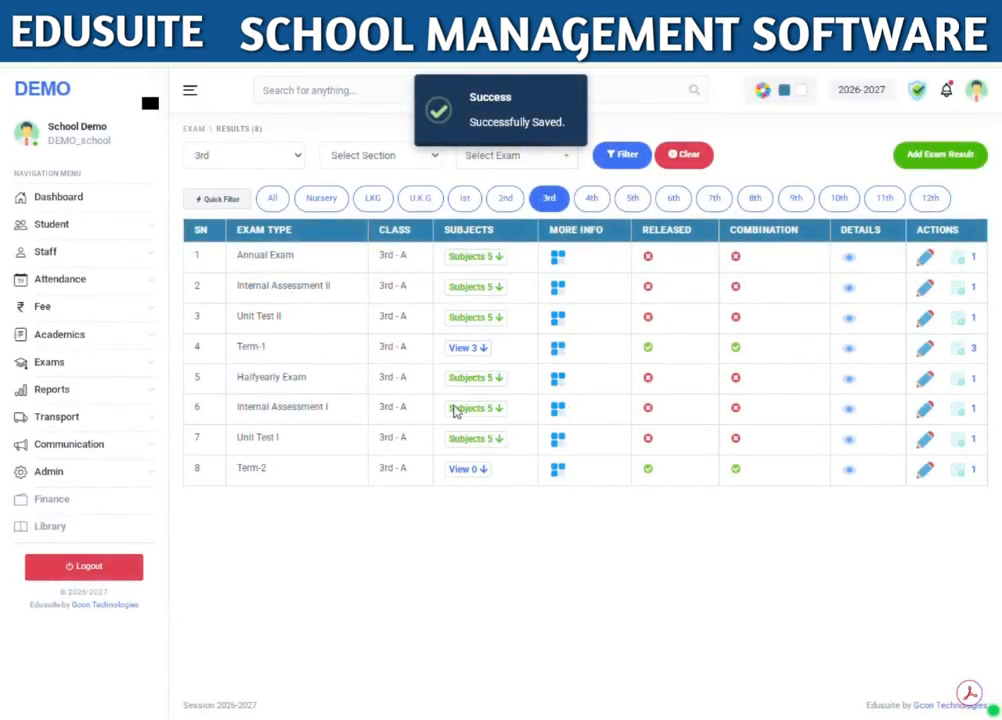
# Step: Open the Term-2 combination and add the Unit Test II result with consider percentage 10 and rank 1
pyautogui.click(486, 479)
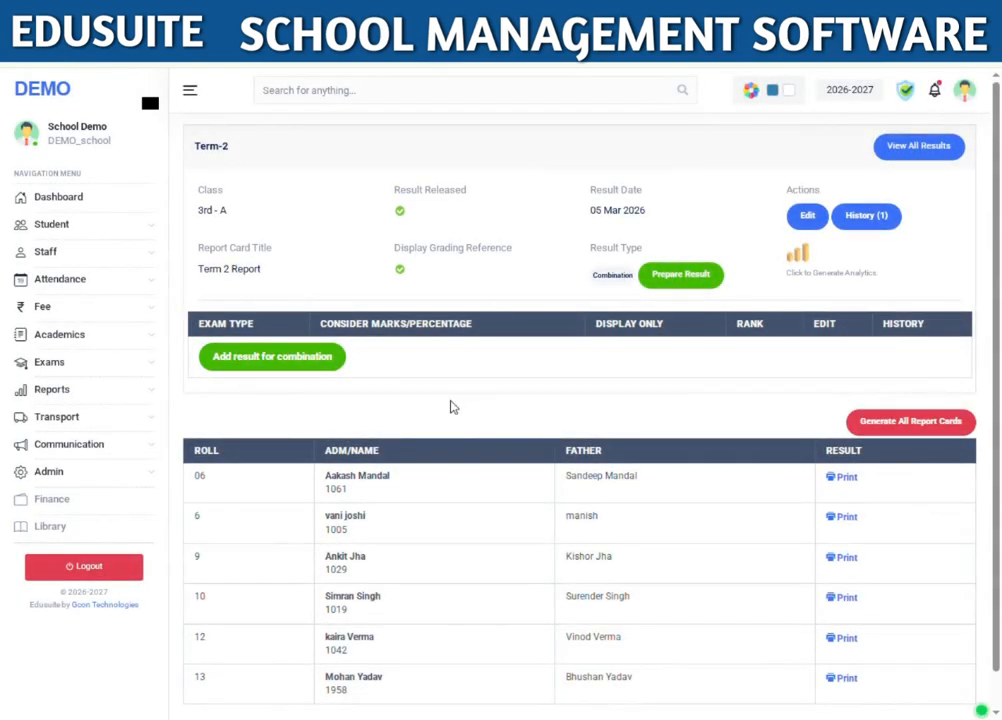
pyautogui.click(299, 371)
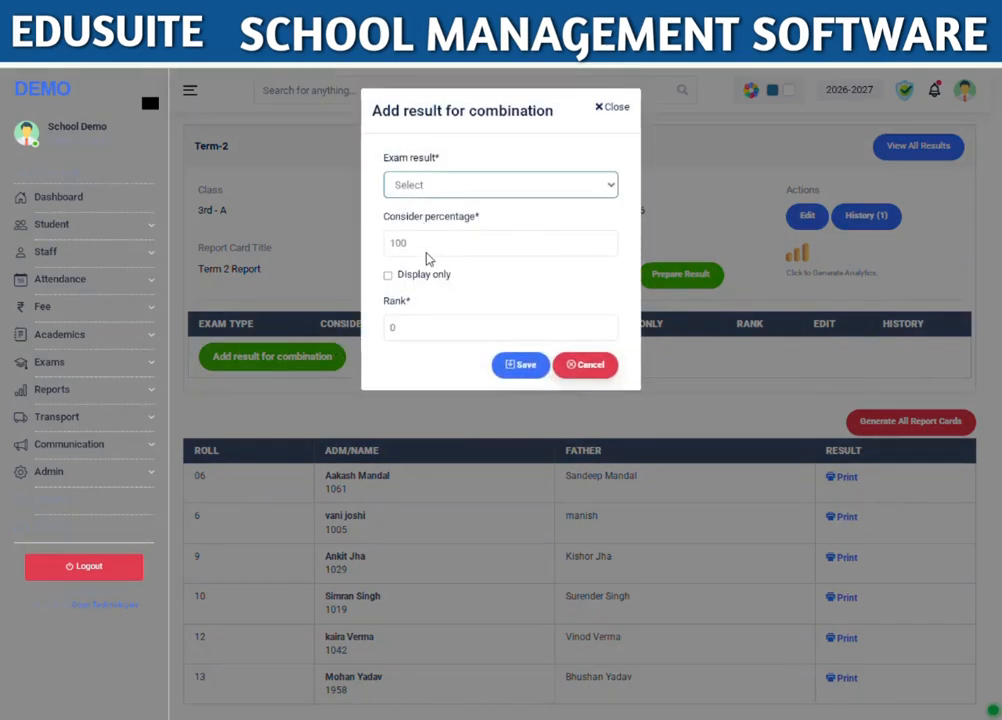
pyautogui.click(428, 294)
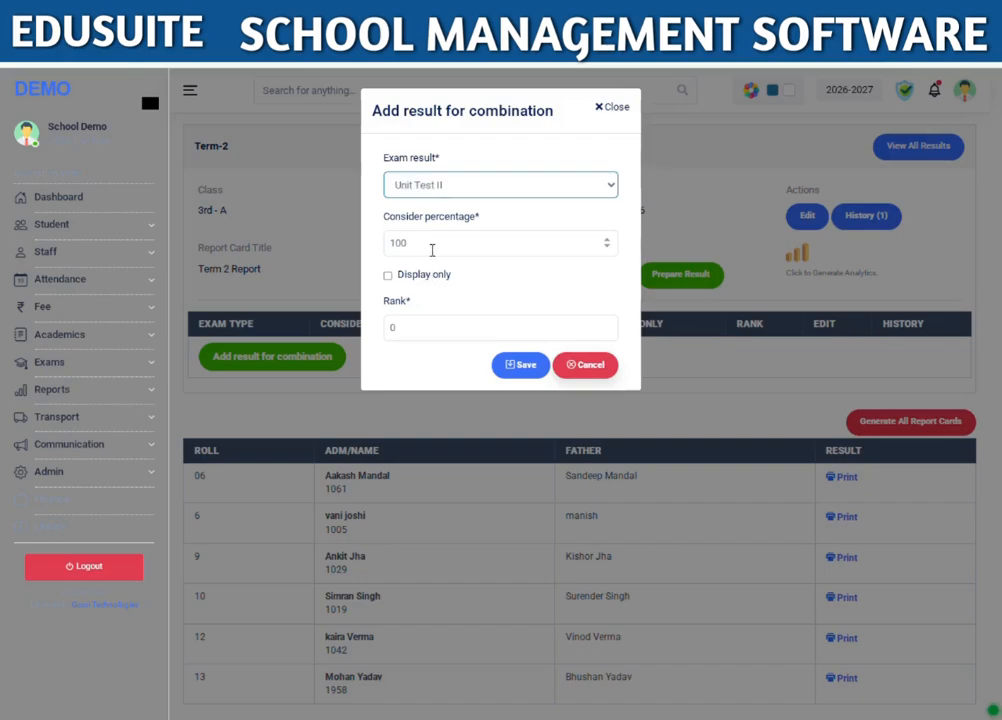
pyautogui.doubleClick(432, 245)
pyautogui.write('10')
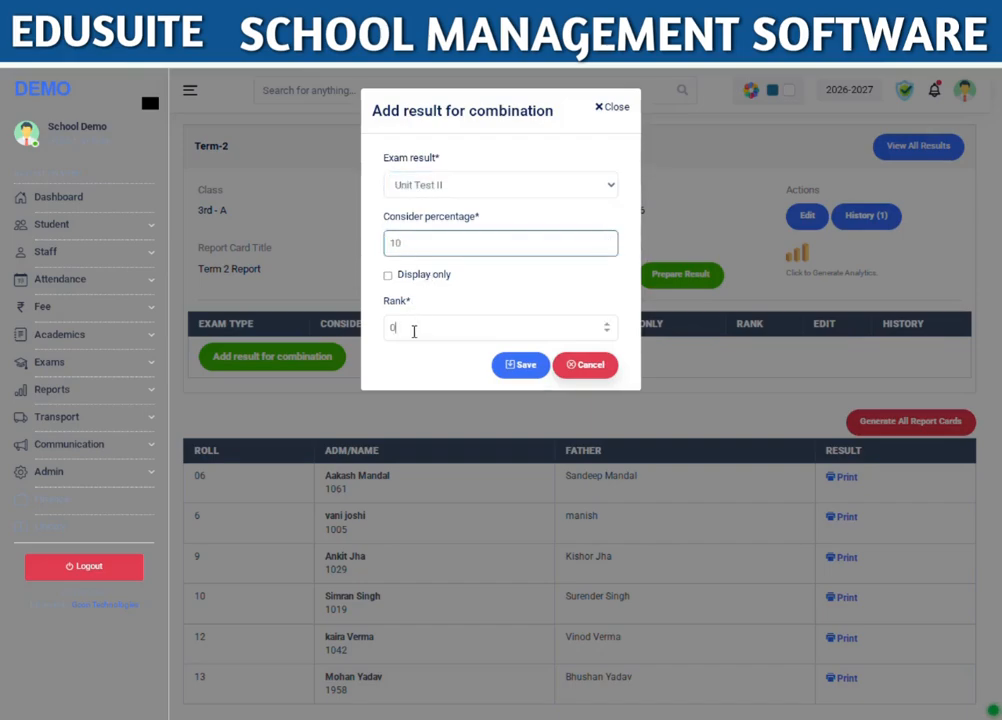
pyautogui.press('BackSpace')
pyautogui.write('1')
pyautogui.click(505, 364)
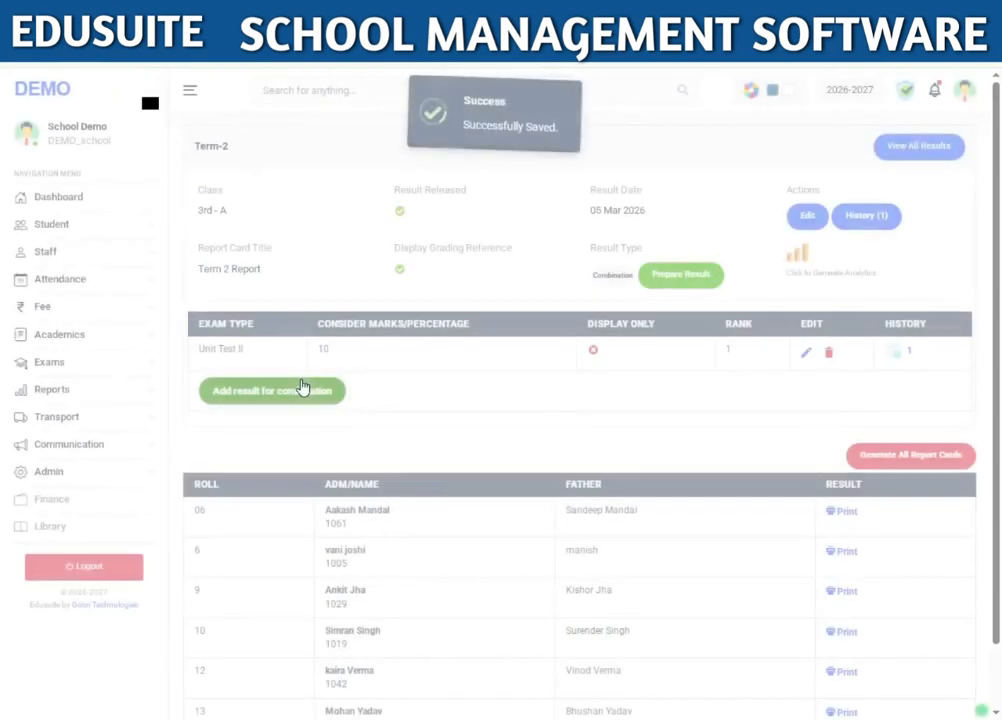
# Step: Add the Internal Assessment II result to the Term-2 combination with consider percentage 10 and rank 2
pyautogui.click(304, 388)
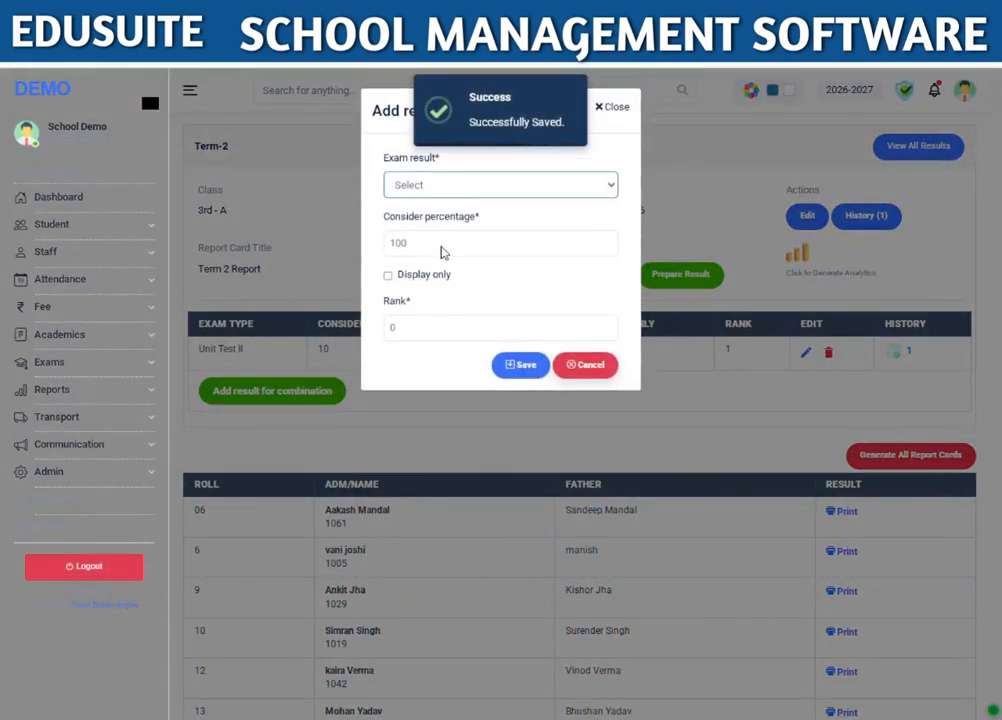
pyautogui.click(446, 321)
pyautogui.moveTo(424, 242); pyautogui.dragTo(348, 241)
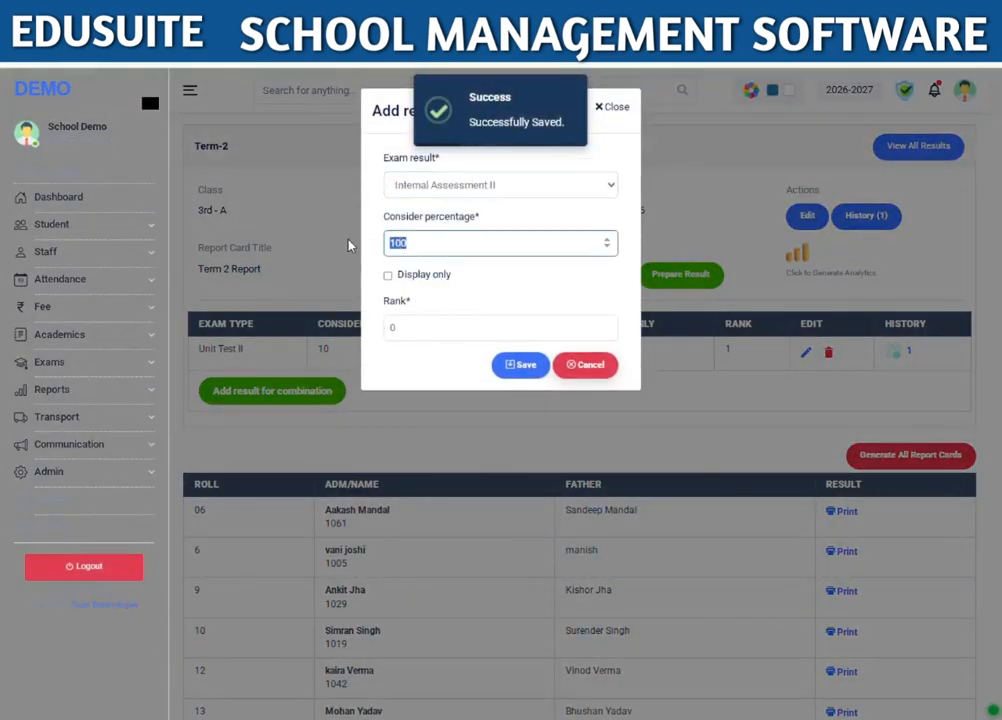
pyautogui.write('10')
pyautogui.click(425, 326)
pyautogui.press('BackSpace')
pyautogui.write('2')
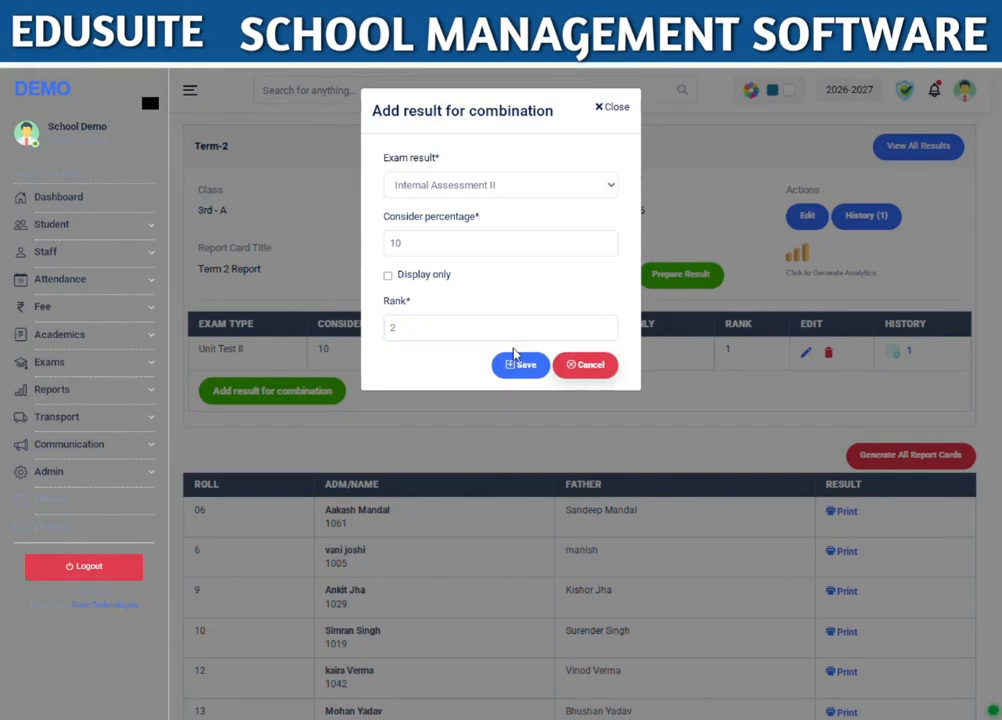
pyautogui.click(517, 364)
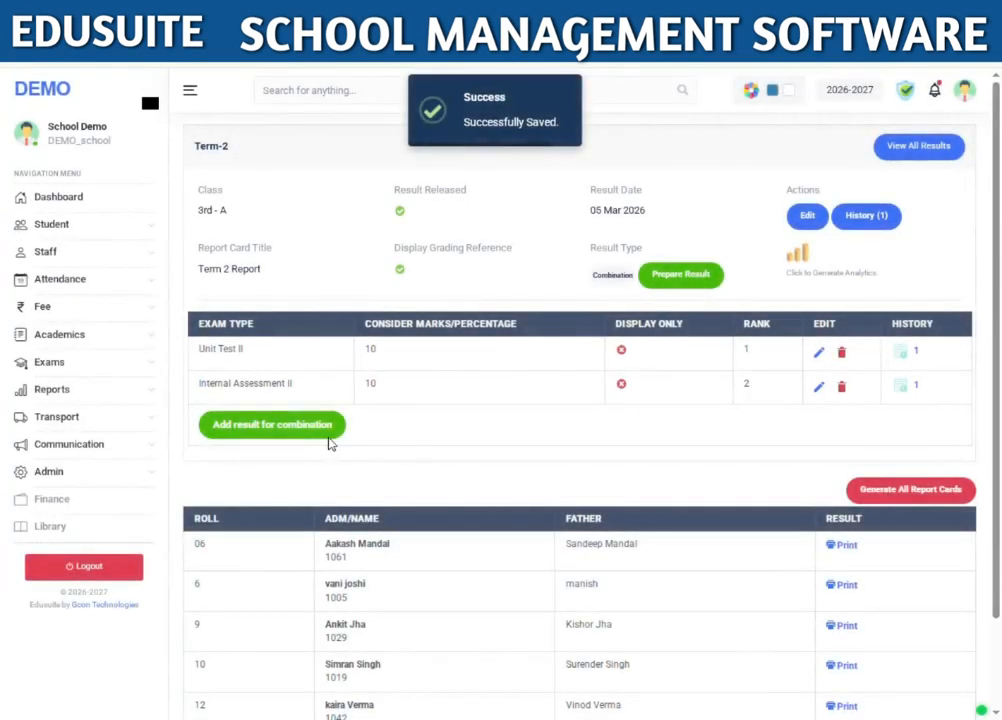
# Step: Add the Annual Exam result to the Term-2 combination with consider percentage 30 and rank 3
pyautogui.click(330, 428)
pyautogui.click(455, 181)
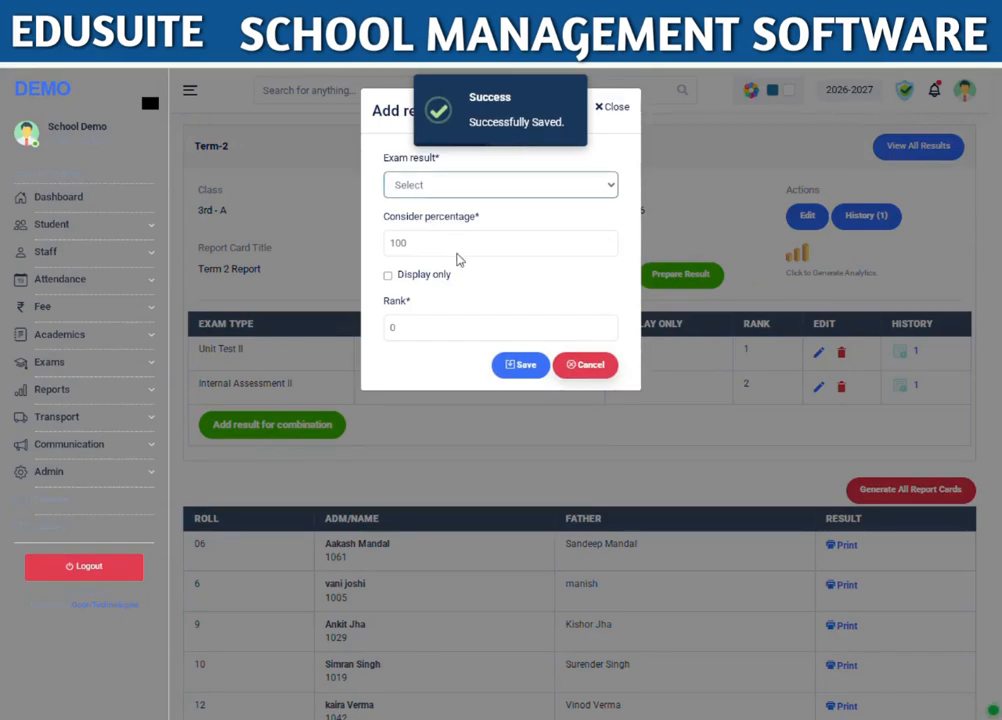
pyautogui.click(468, 342)
pyautogui.moveTo(450, 250); pyautogui.dragTo(353, 250)
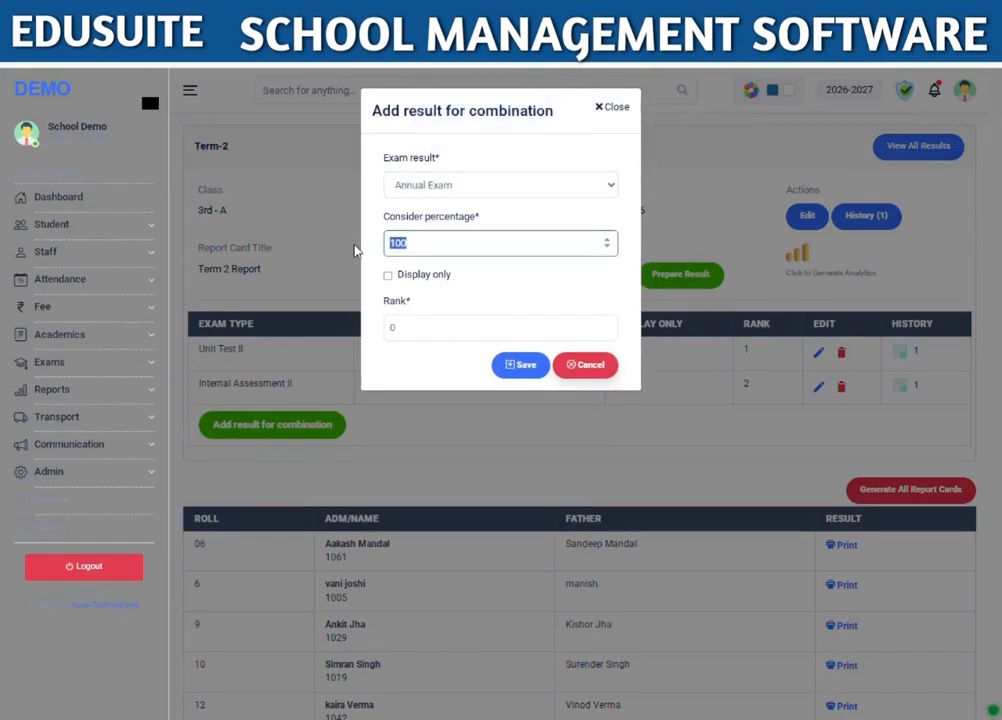
pyautogui.write('30')
pyautogui.click(463, 327)
pyautogui.write('3')
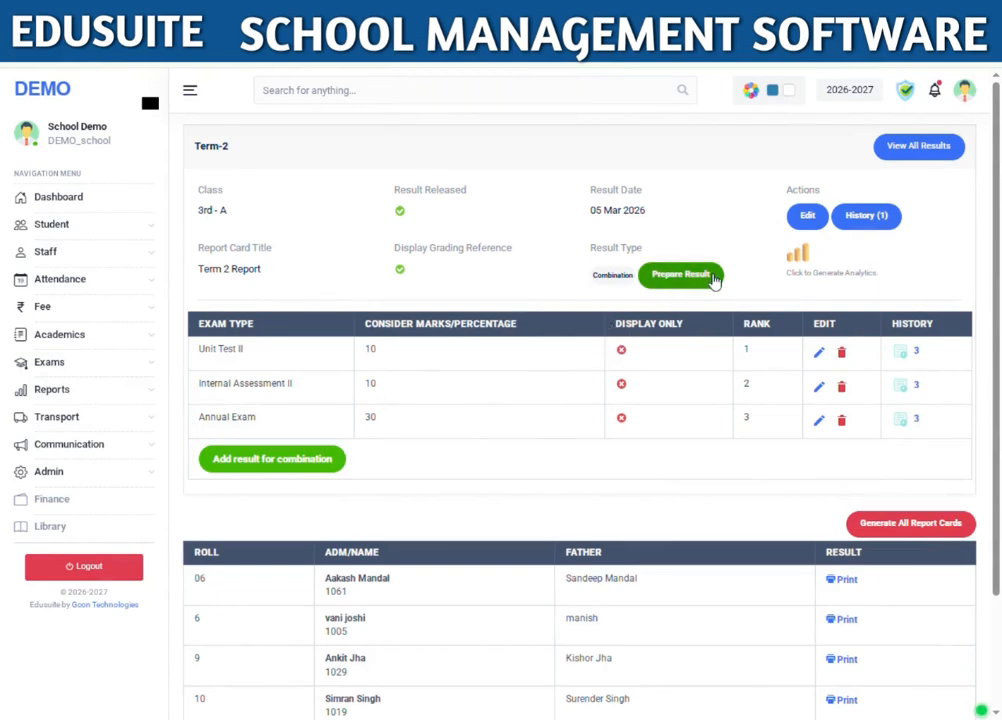
# Step: Prepare the combined Term-2 result and examine the first student's Term 2 report card in print view
pyautogui.click(675, 276)
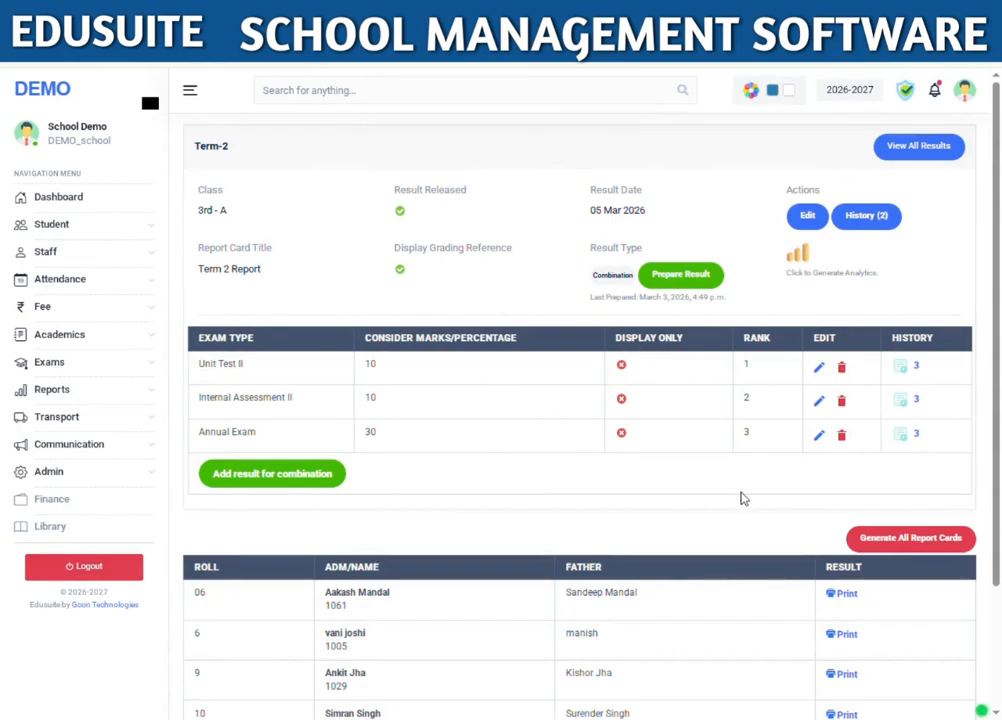
pyautogui.click(836, 596)
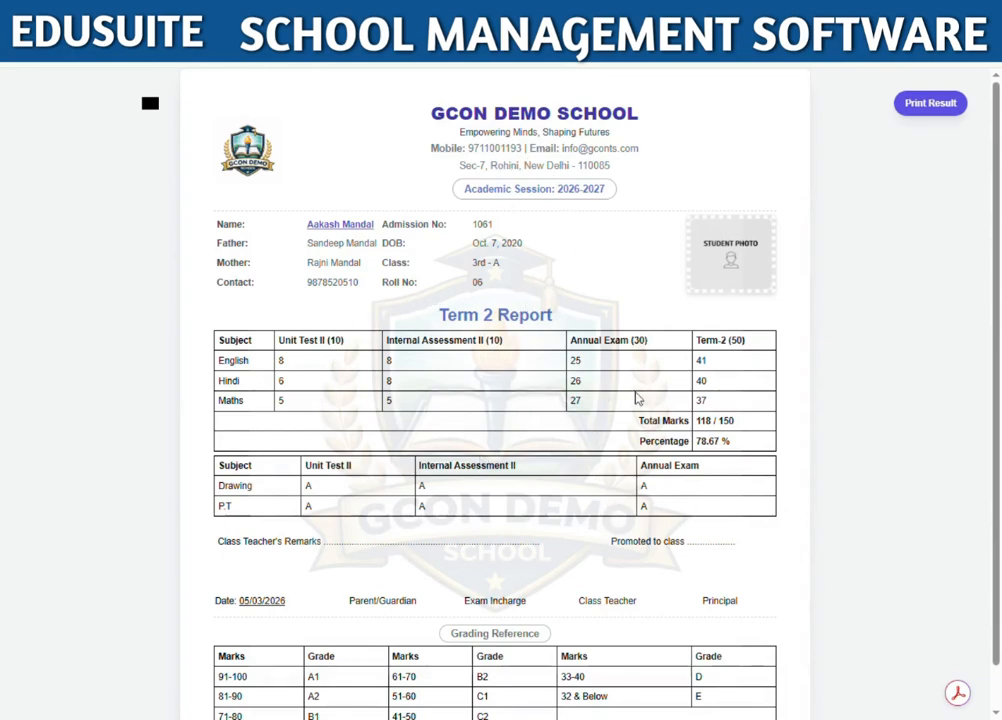
pyautogui.scroll(-1, 722, 382)
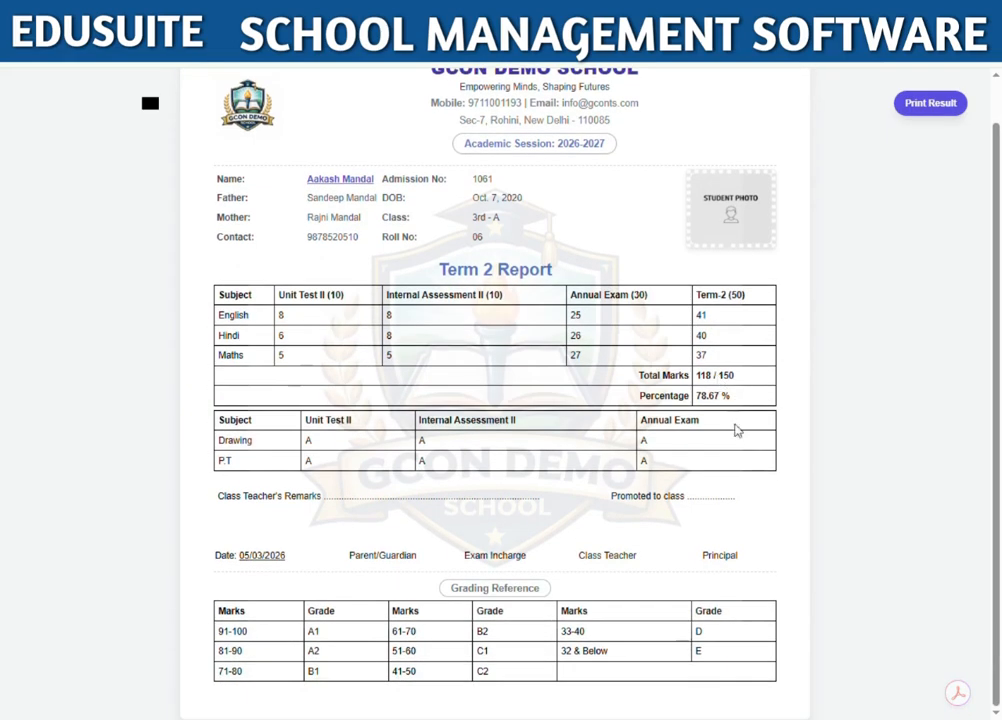
pyautogui.scroll(1, 731, 445)
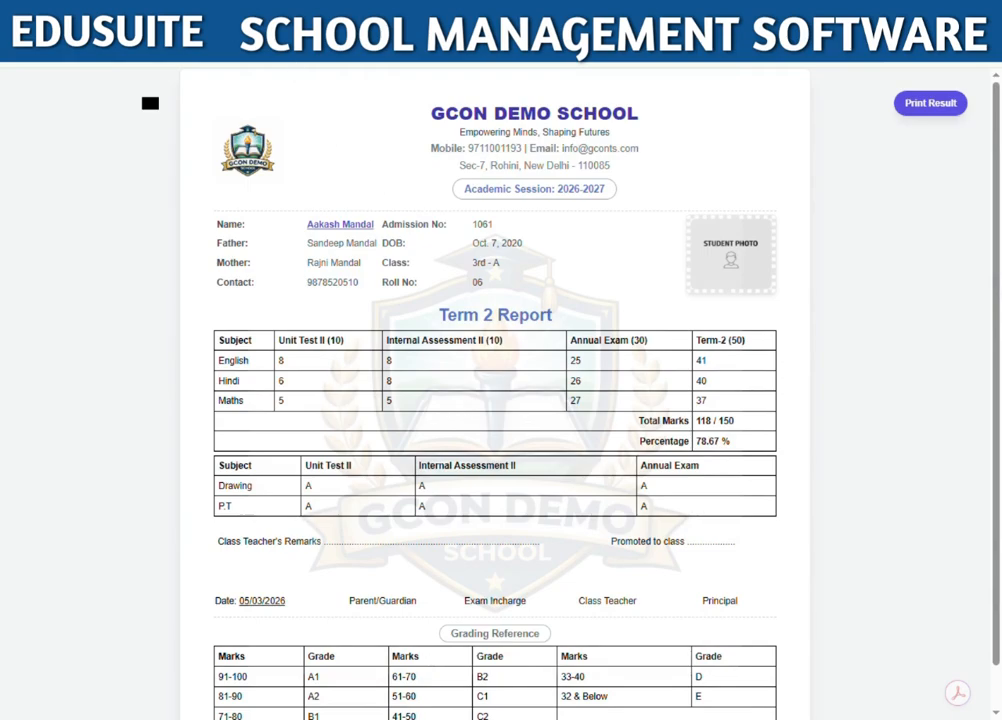
pyautogui.hotkey('ctrl', 'w')
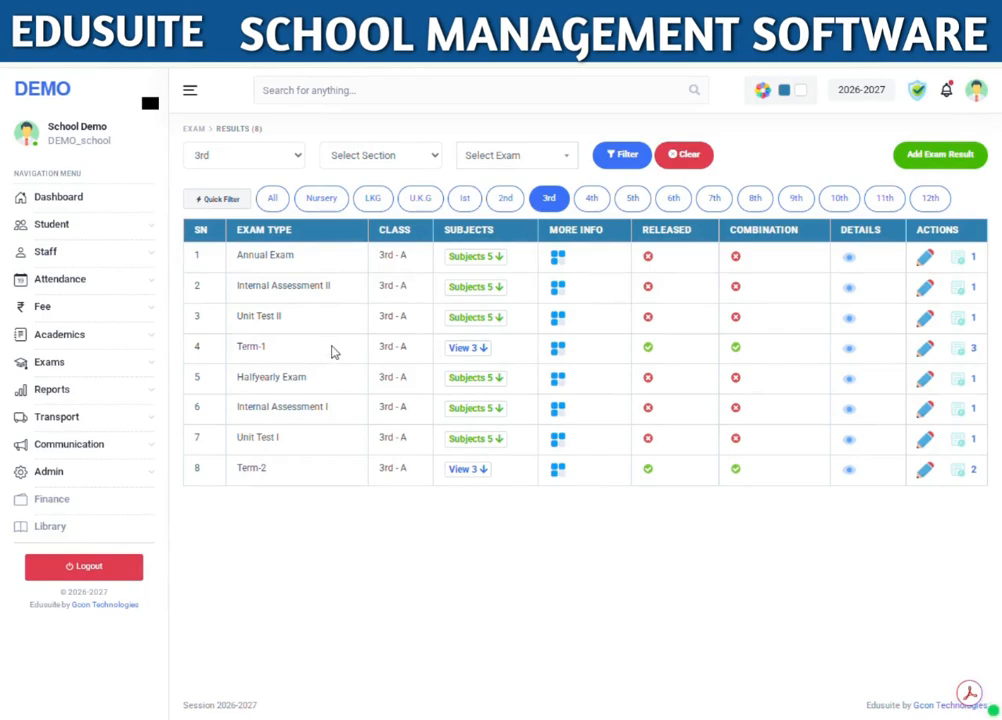
# Step: Start a new exam result with exam type Grand Total for class 3rd, section A
pyautogui.click(920, 163)
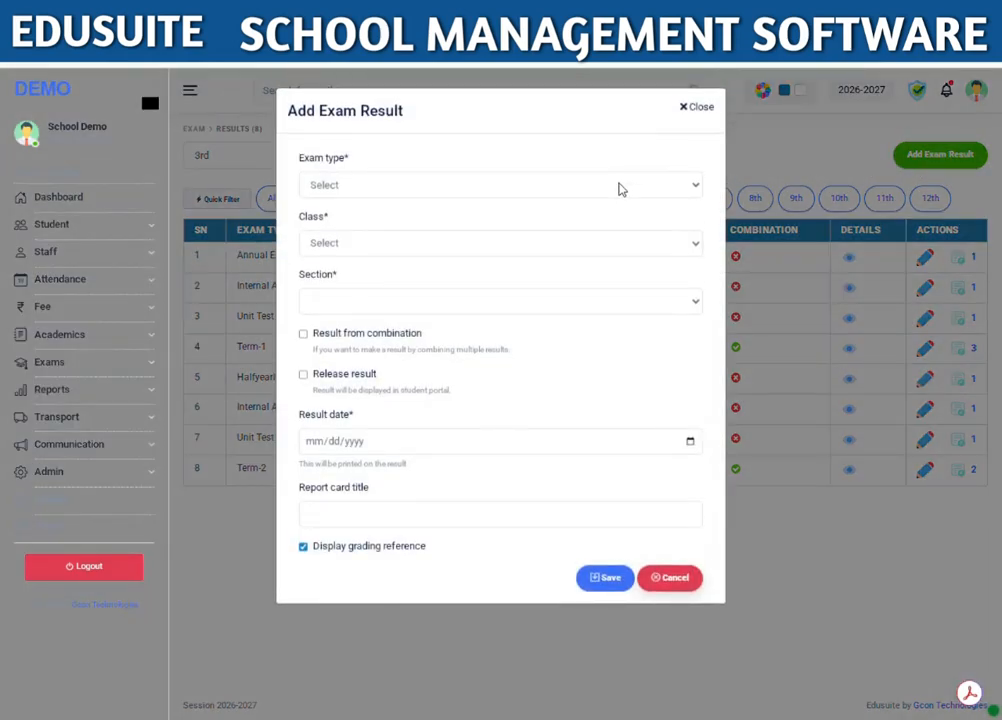
pyautogui.click(620, 189)
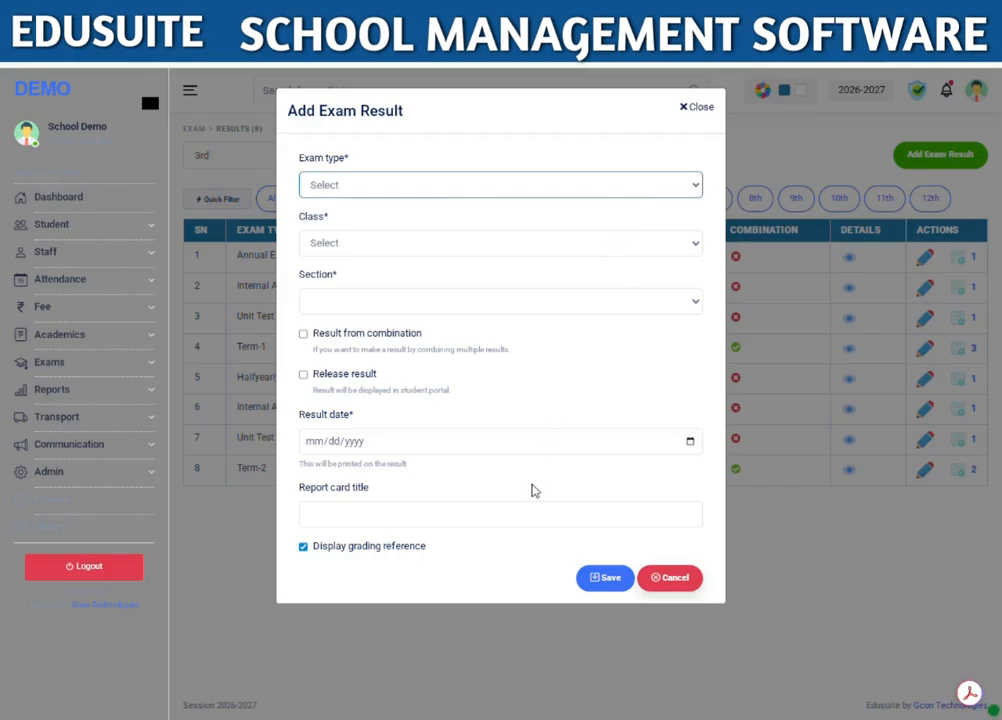
pyautogui.click(362, 376)
pyautogui.click(376, 250)
pyautogui.click(350, 384)
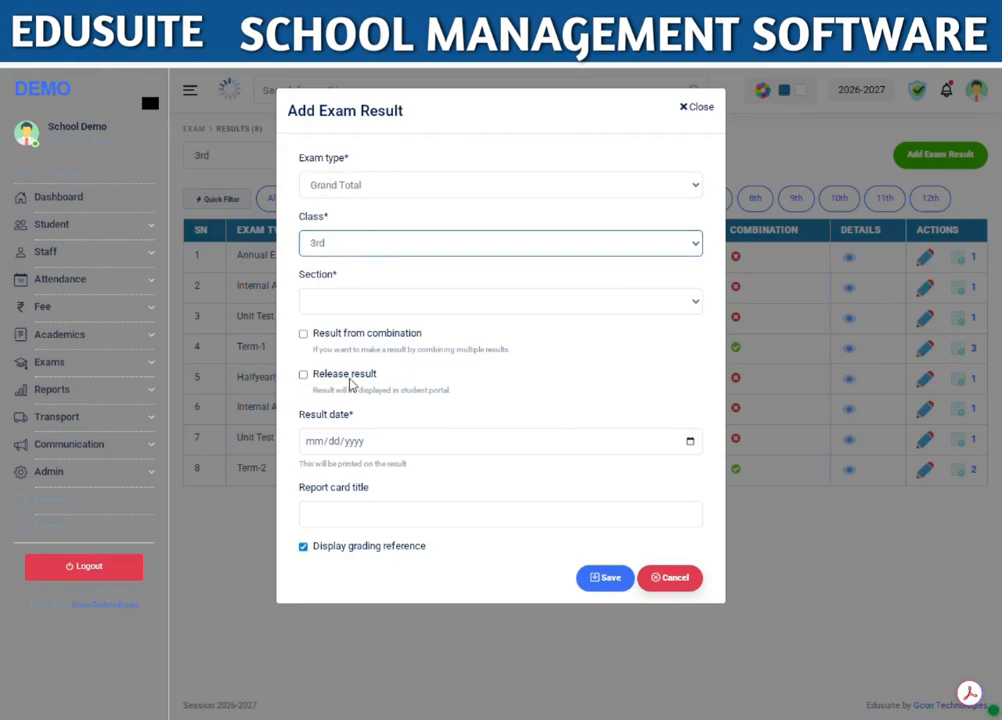
pyautogui.click(350, 303)
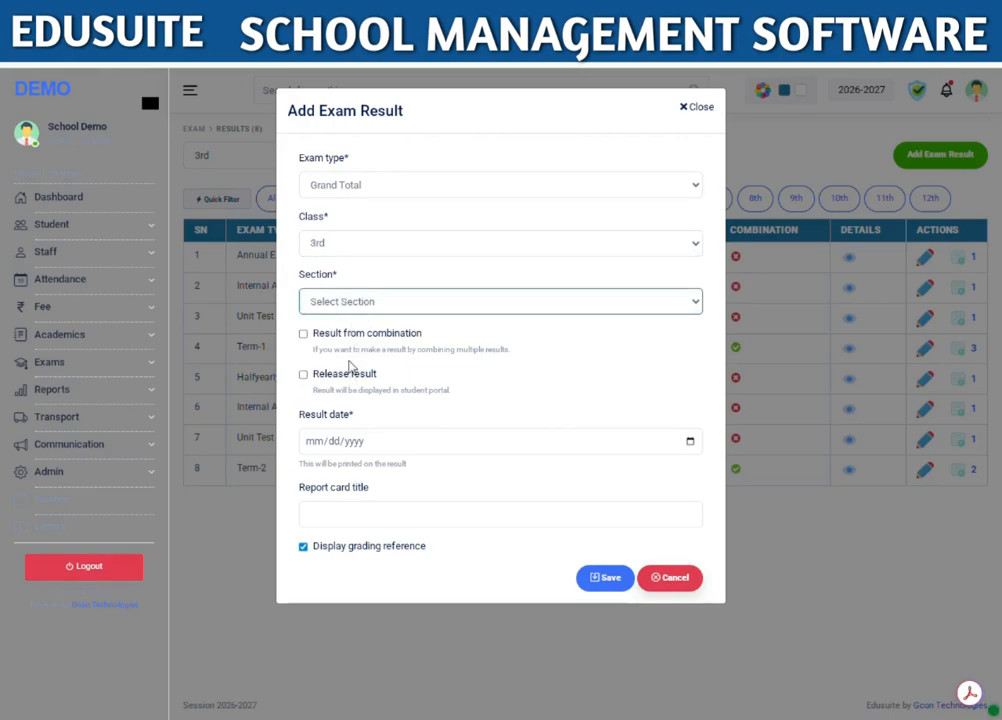
pyautogui.click(358, 355)
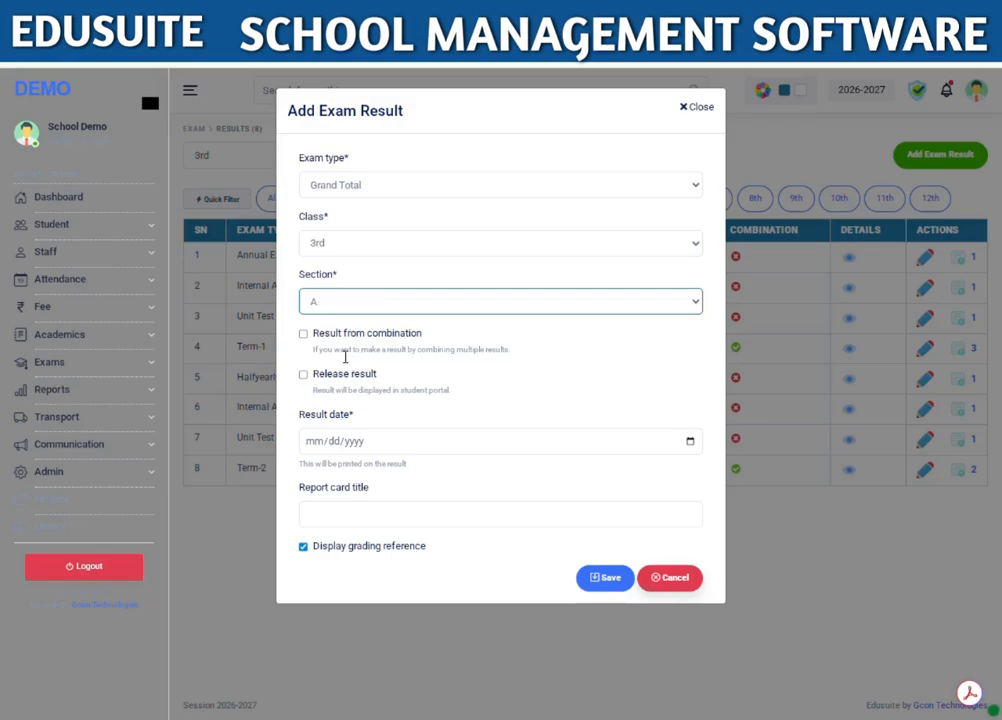
# Step: Mark the new result as released and built from combination, with result date 03/05/2026
pyautogui.click(303, 374)
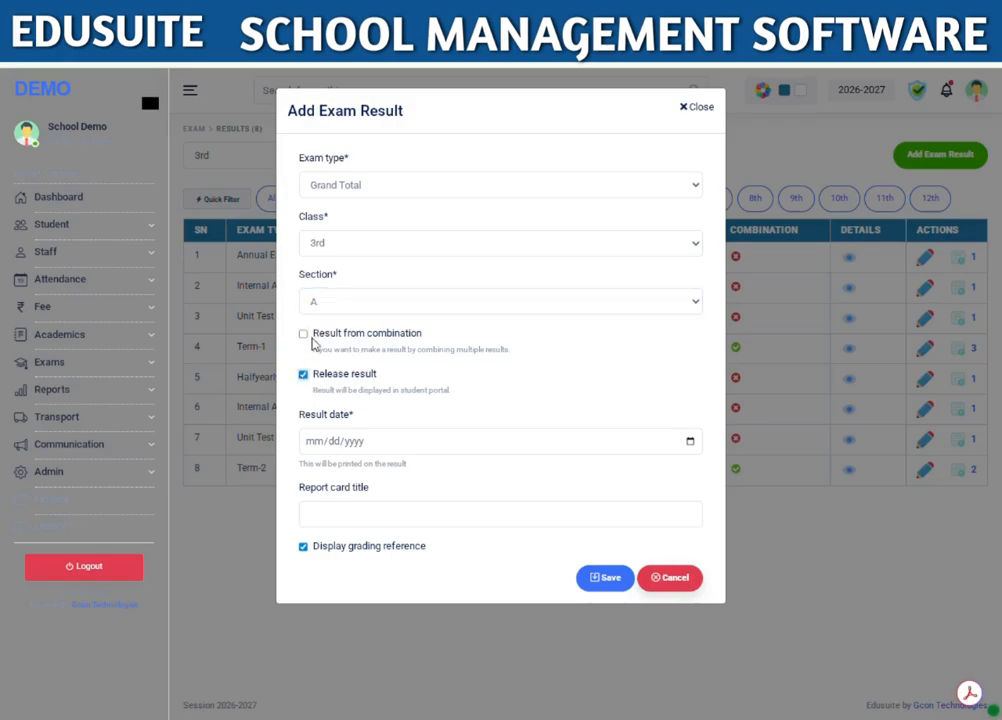
pyautogui.click(303, 334)
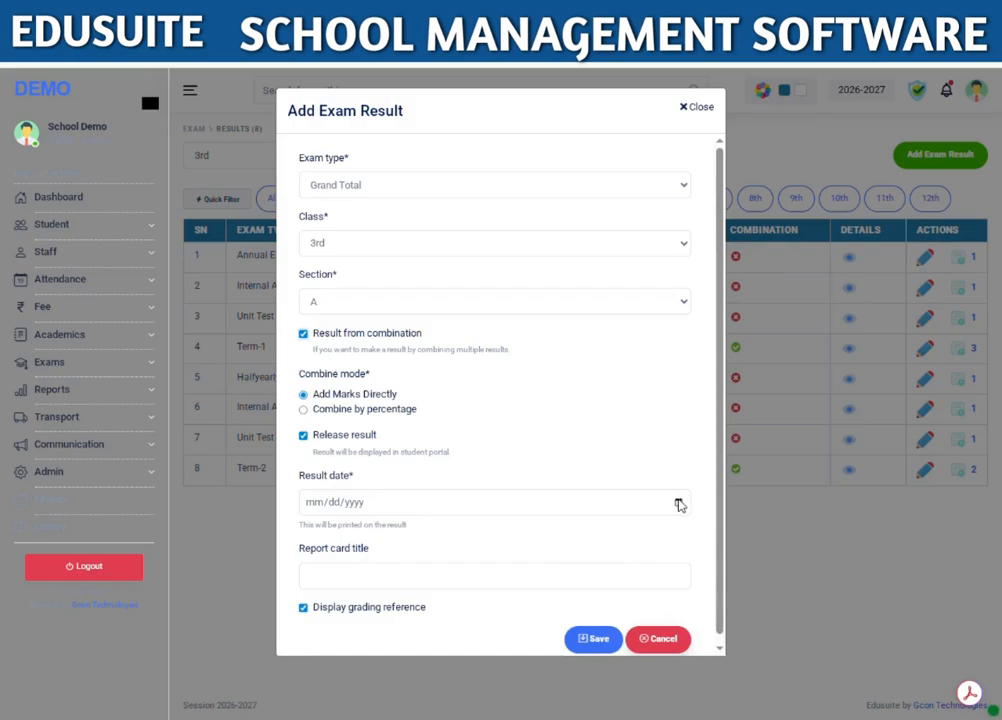
pyautogui.click(392, 584)
# Step: Change the exam type to Final Result, enter the report card title Academic Report, and save the result
pyautogui.click(400, 186)
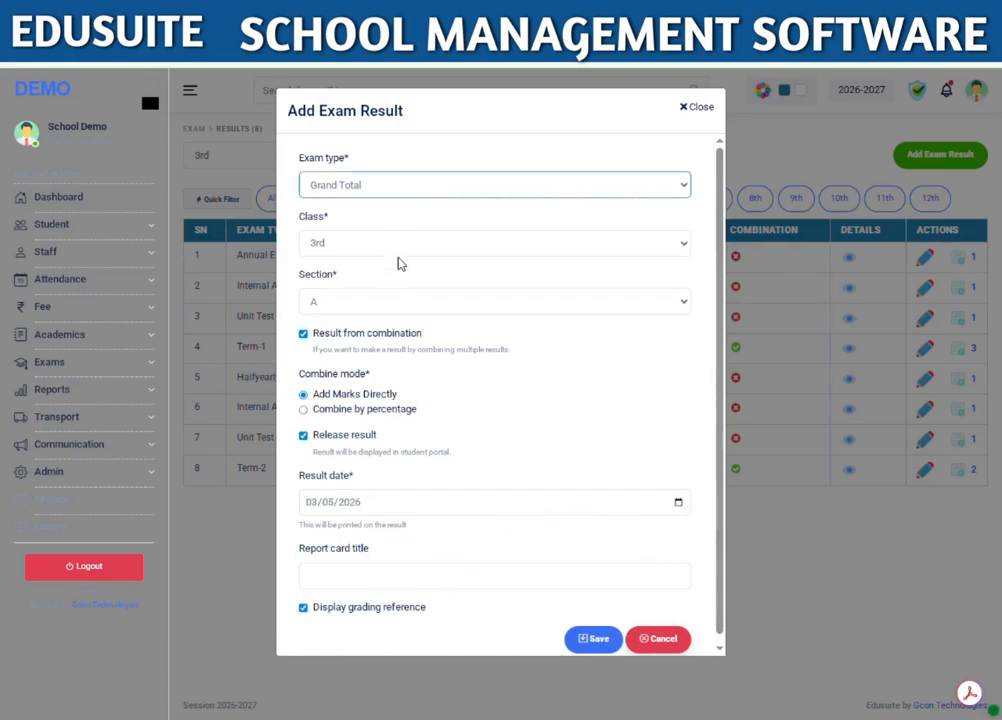
pyautogui.click(392, 322)
pyautogui.scroll(-1, 382, 531)
pyautogui.click(364, 574)
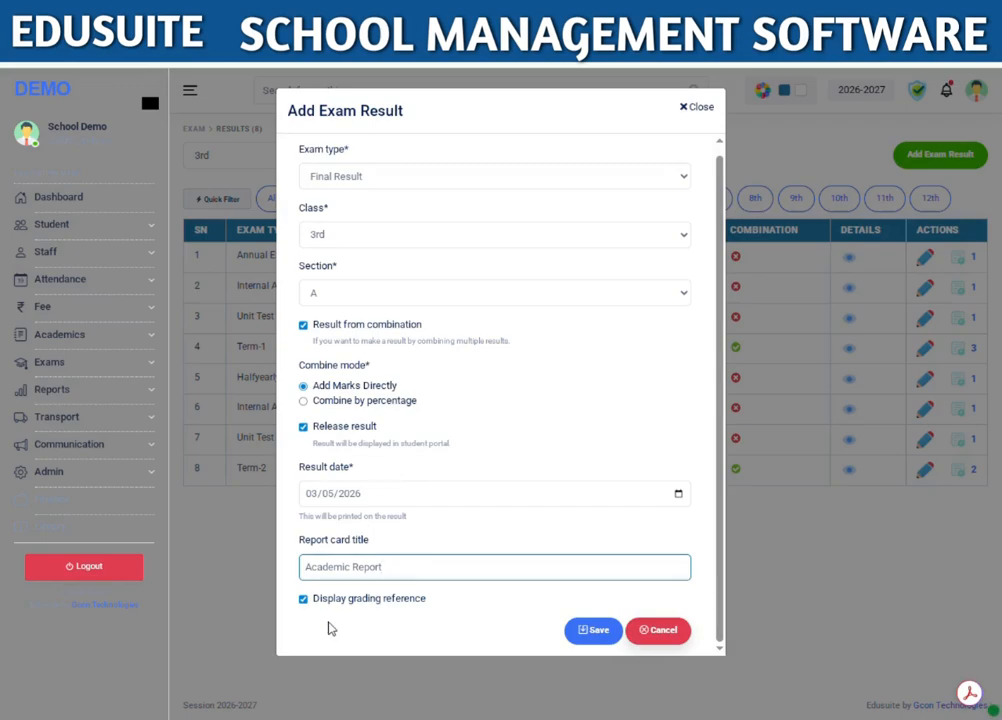
pyautogui.click(610, 633)
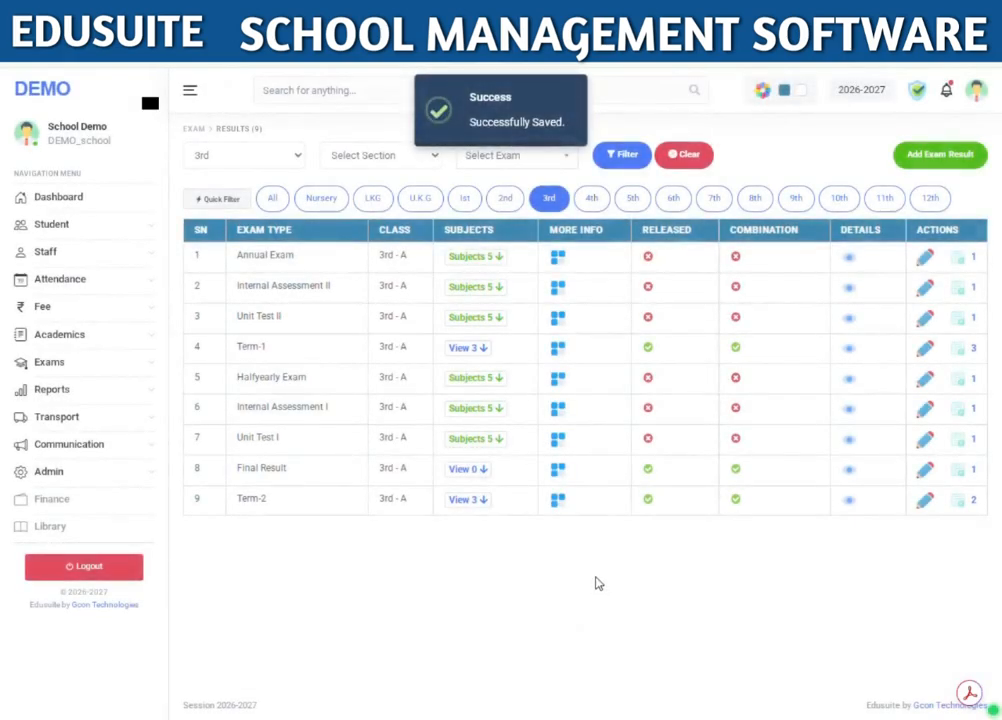
# Step: Open the Final Result combination and add Unit Test I as display only with consider percentage 10 and rank 1
pyautogui.click(479, 473)
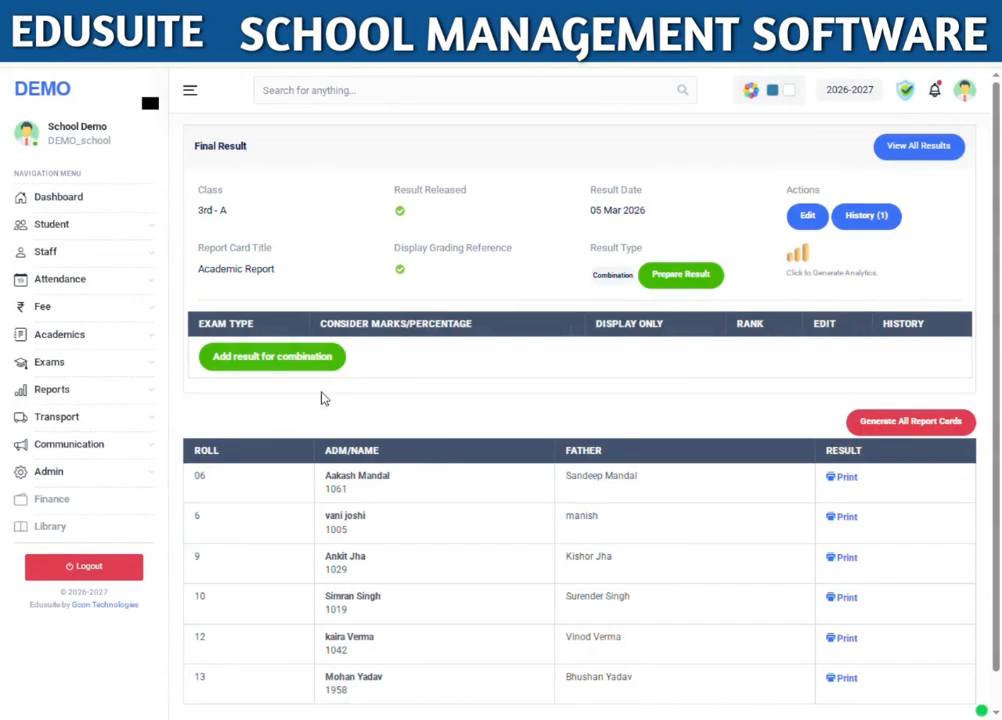
pyautogui.click(295, 367)
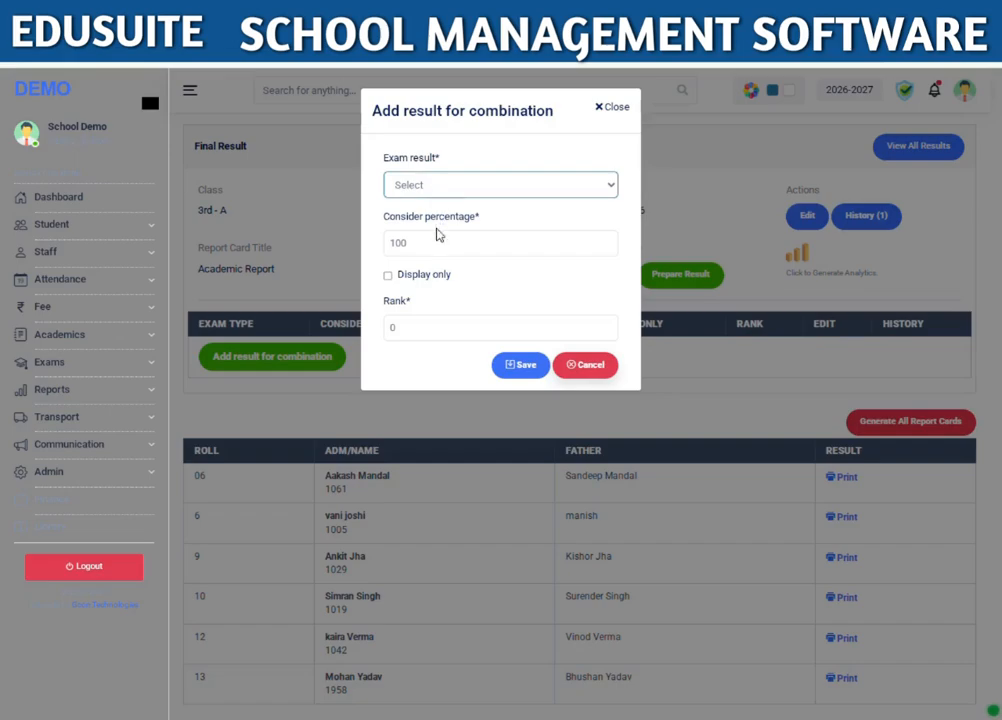
pyautogui.click(431, 259)
pyautogui.moveTo(411, 247); pyautogui.dragTo(377, 249)
pyautogui.write('10')
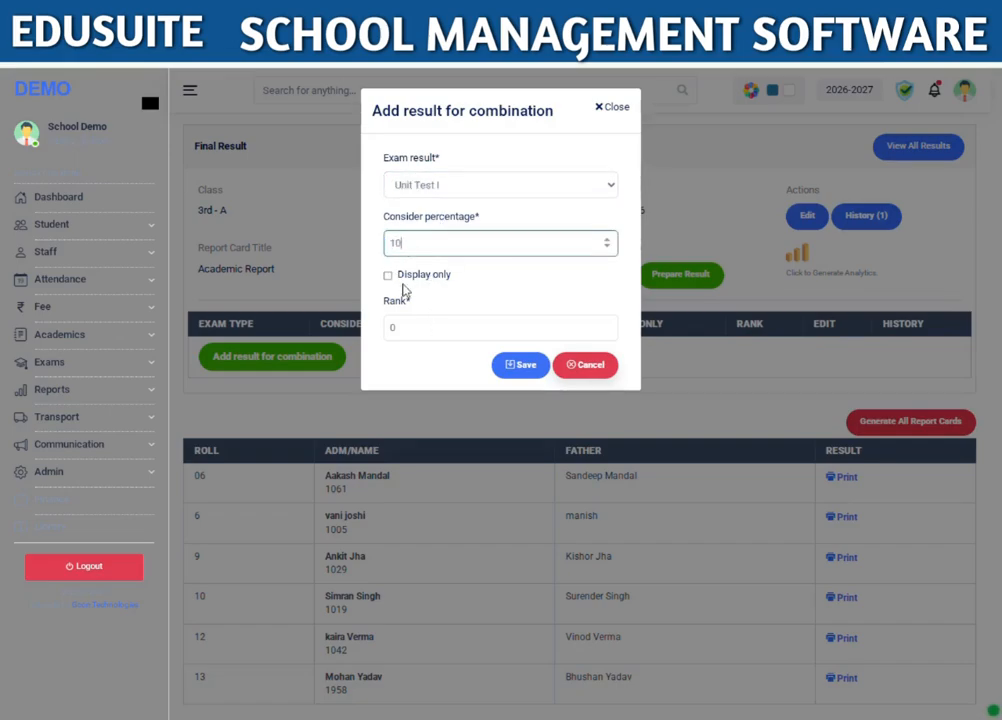
pyautogui.click(389, 277)
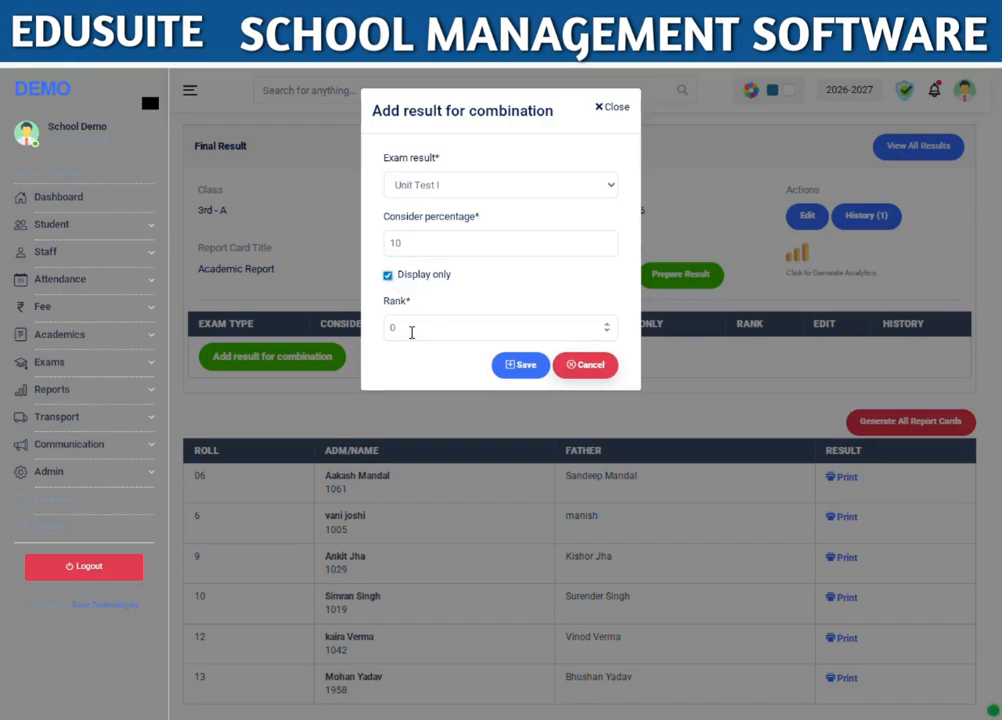
pyautogui.moveTo(412, 331); pyautogui.dragTo(385, 327)
pyautogui.write('1')
pyautogui.click(513, 366)
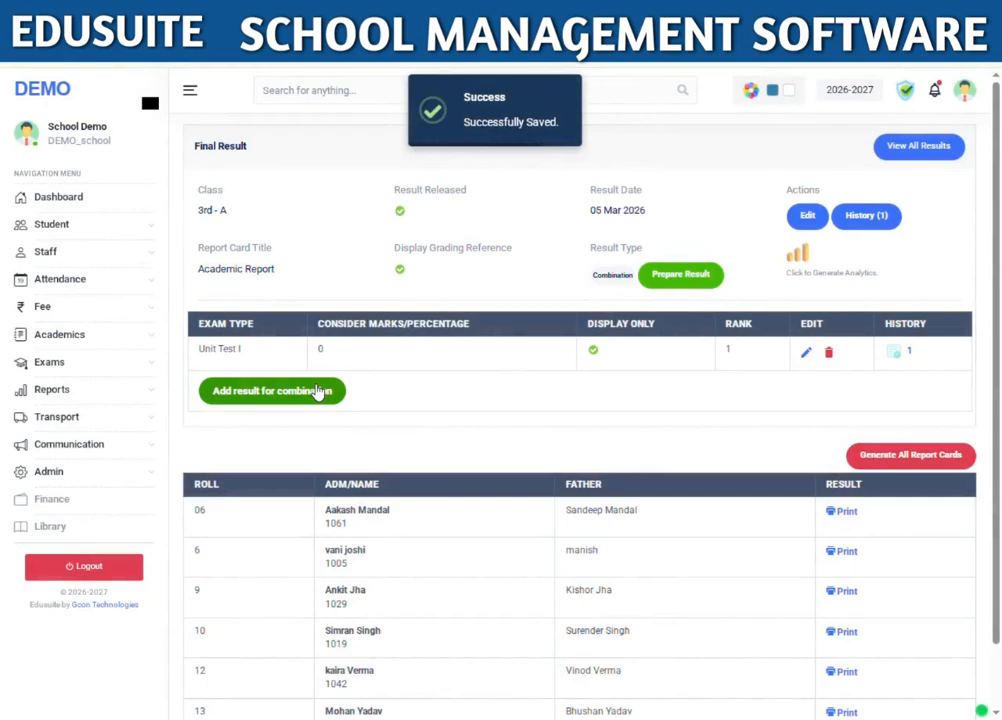
# Step: Add Internal Assessment I to the Final Result combination as display only with consider percentage 10 and rank 2
pyautogui.click(318, 391)
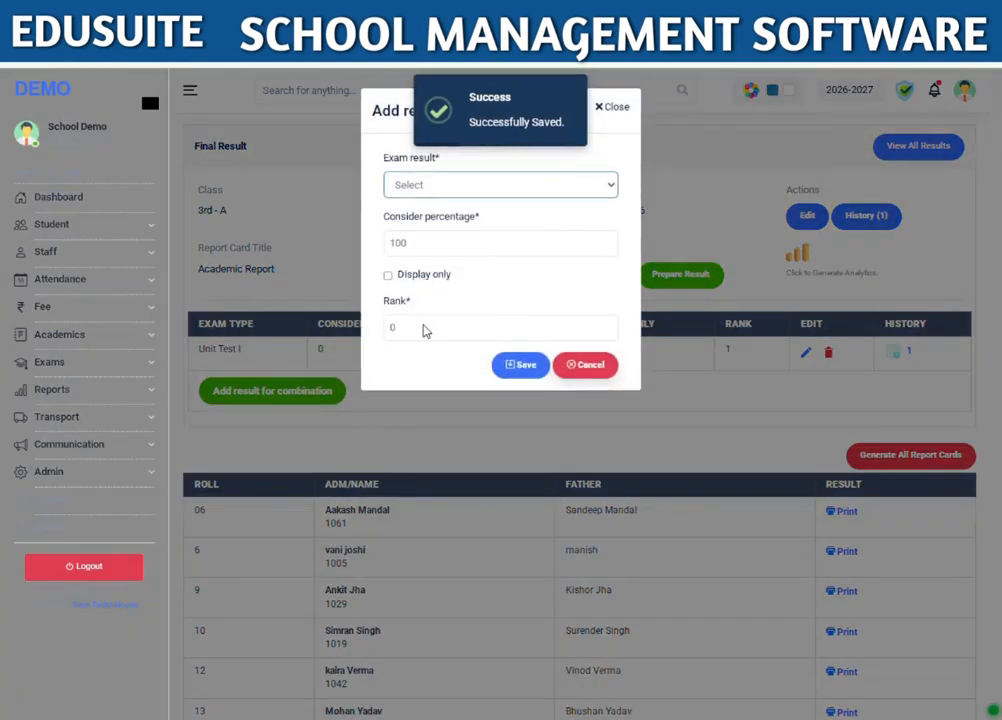
pyautogui.click(423, 268)
pyautogui.doubleClick(400, 243)
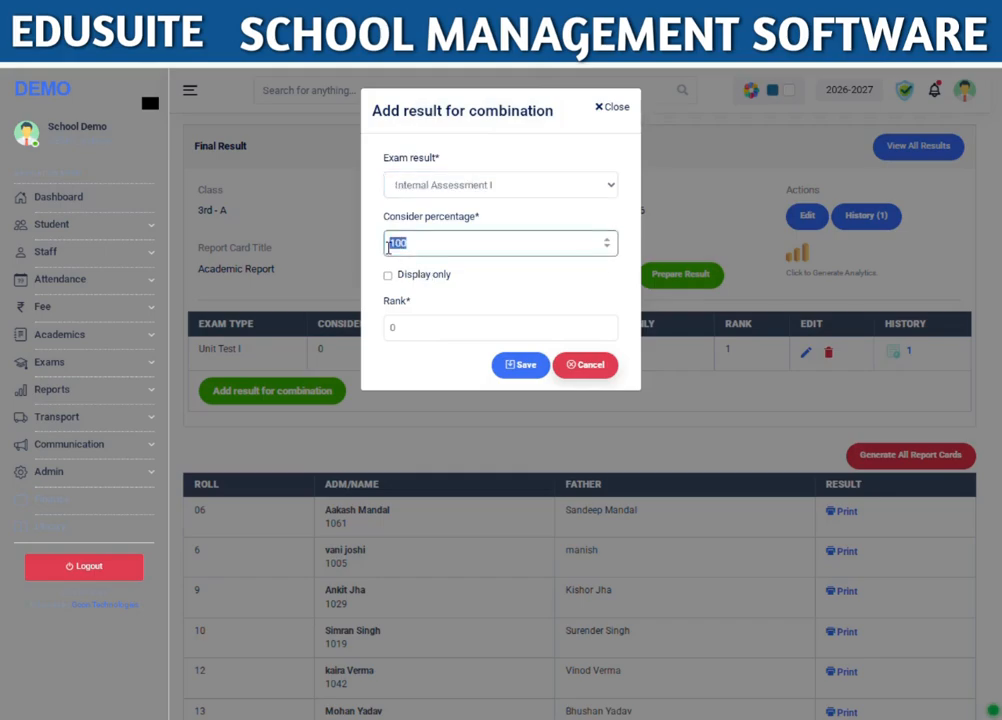
pyautogui.write('10')
pyautogui.click(388, 275)
pyautogui.doubleClick(395, 328)
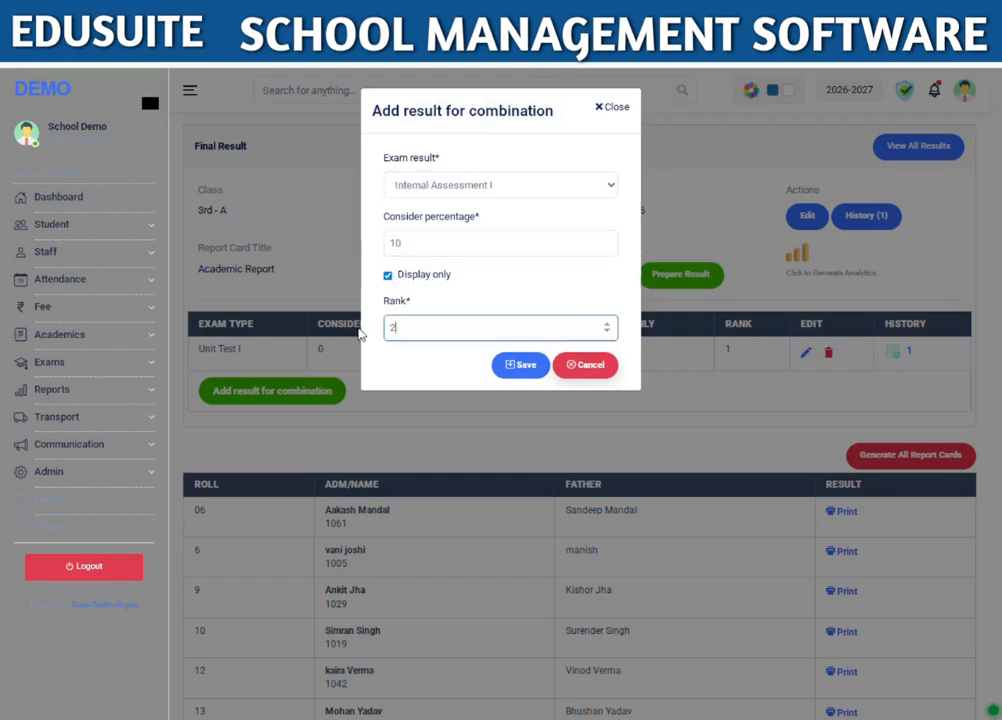
pyautogui.write('2')
pyautogui.click(505, 363)
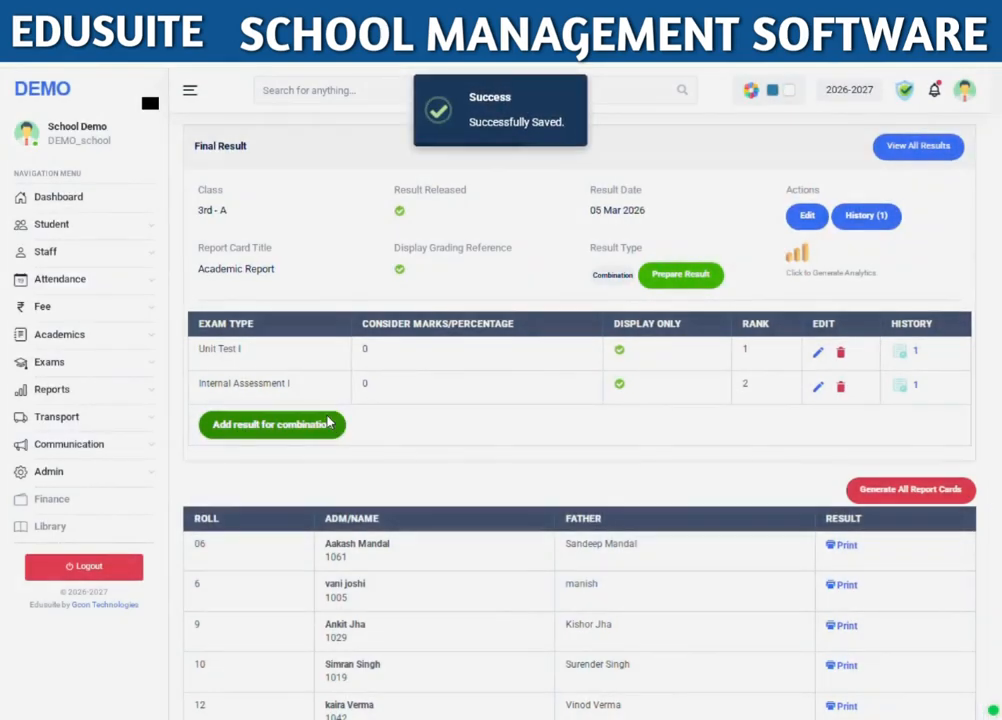
# Step: Add Halfyearly Exam to the Final Result combination as display only with consider percentage 30 and rank 3
pyautogui.click(329, 423)
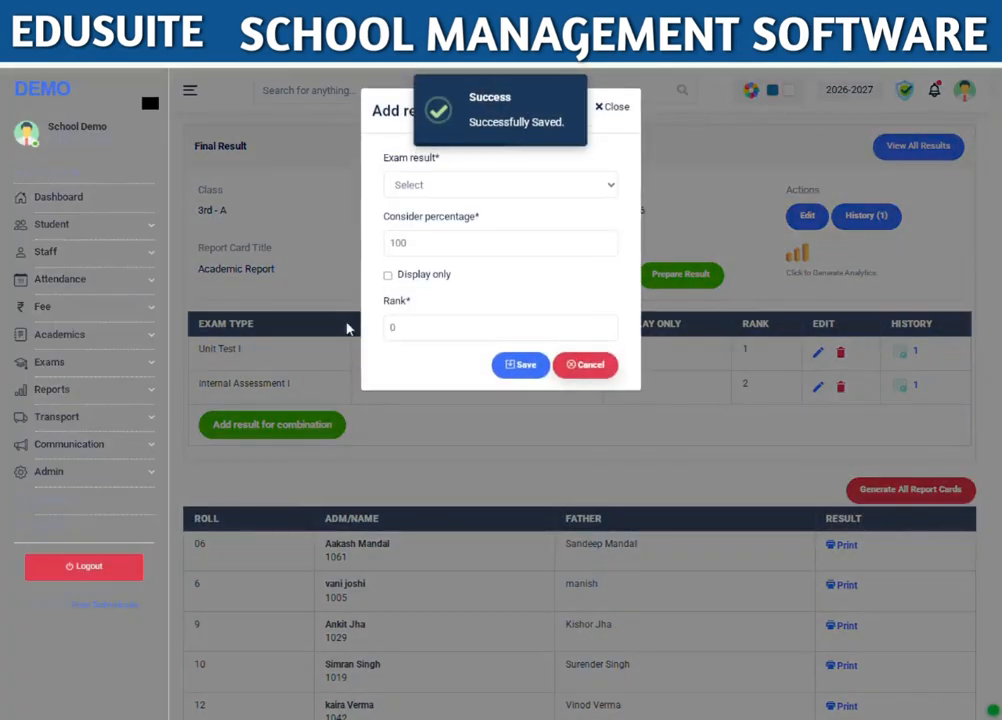
pyautogui.click(407, 287)
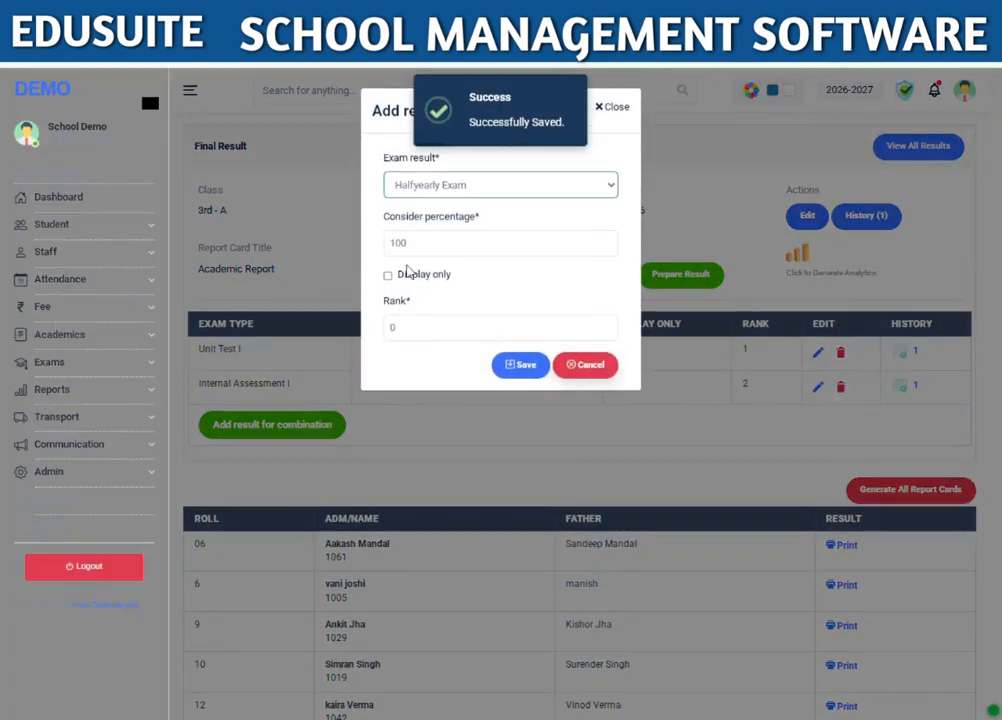
pyautogui.doubleClick(393, 244)
pyautogui.write('30')
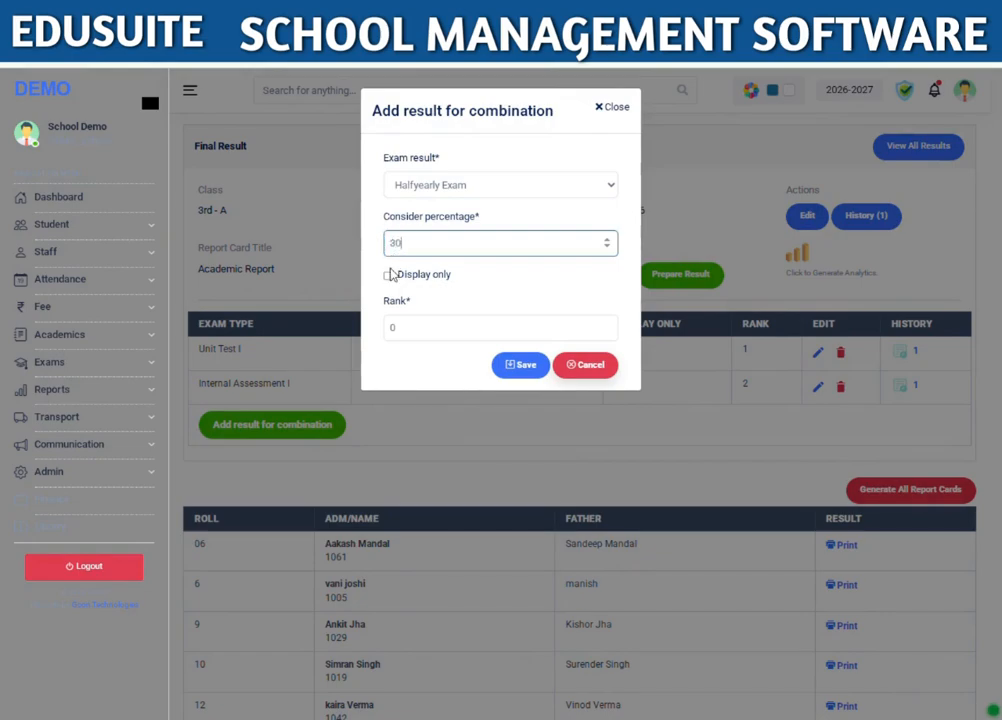
pyautogui.click(388, 276)
pyautogui.doubleClick(390, 330)
pyautogui.write('3')
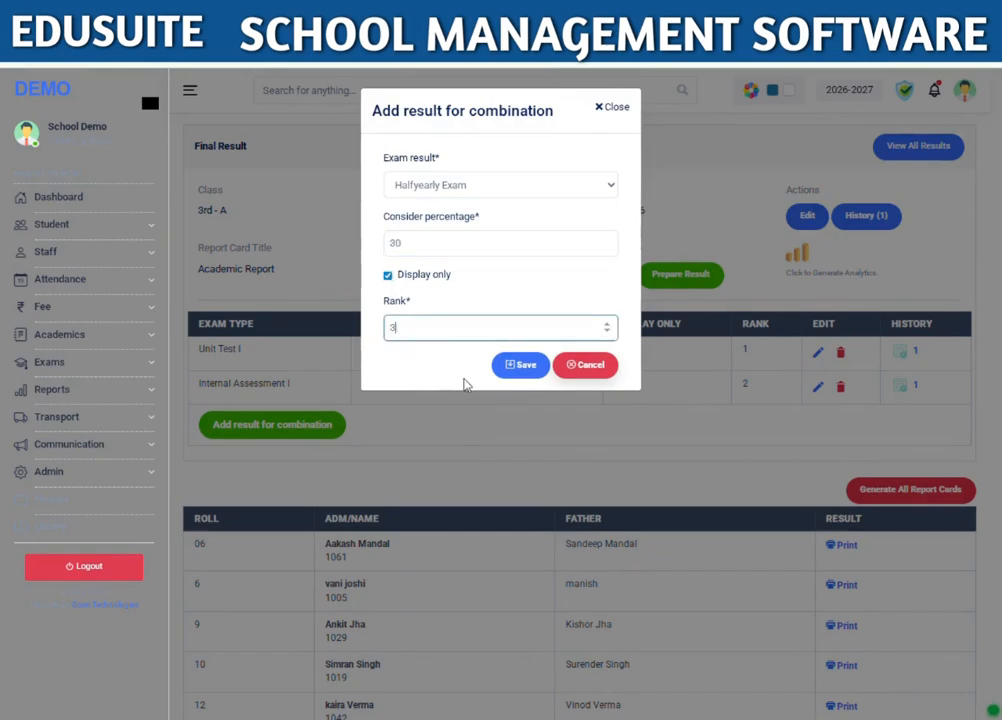
pyautogui.click(519, 364)
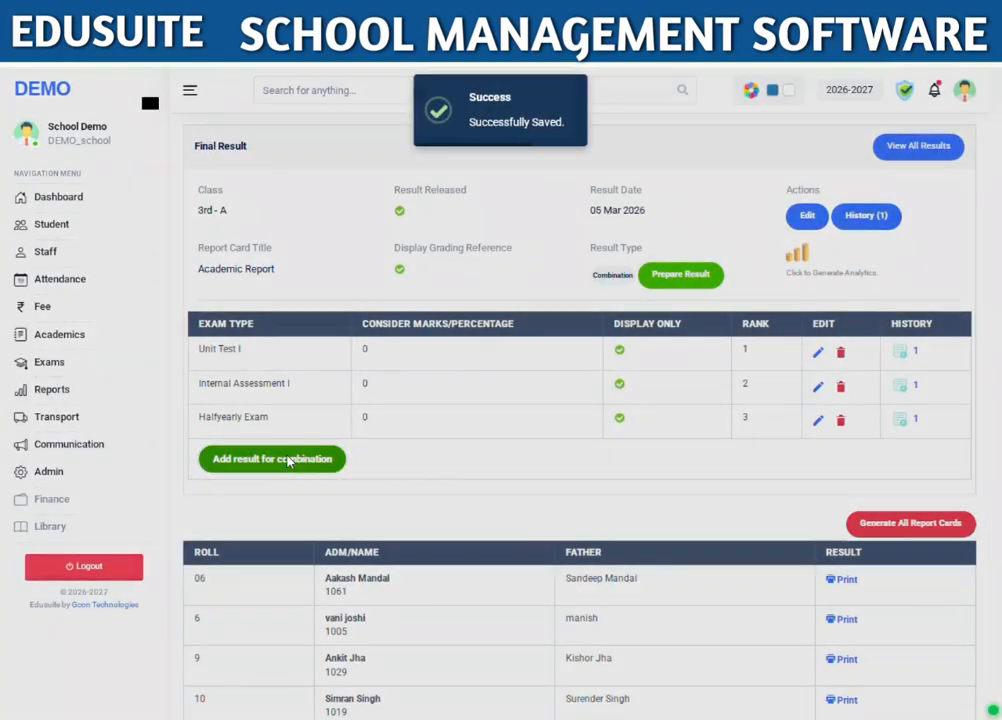
# Step: Add the Term-1 result to the Final Result combination with consider percentage 50 and rank 4, counted rather than display only
pyautogui.click(288, 461)
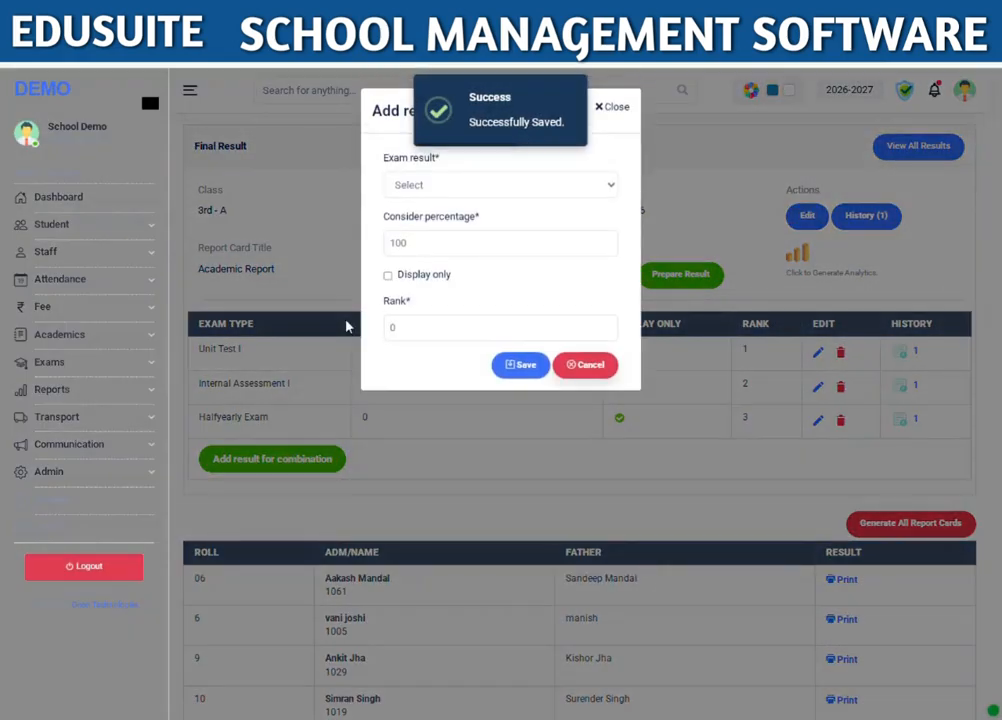
pyautogui.click(398, 187)
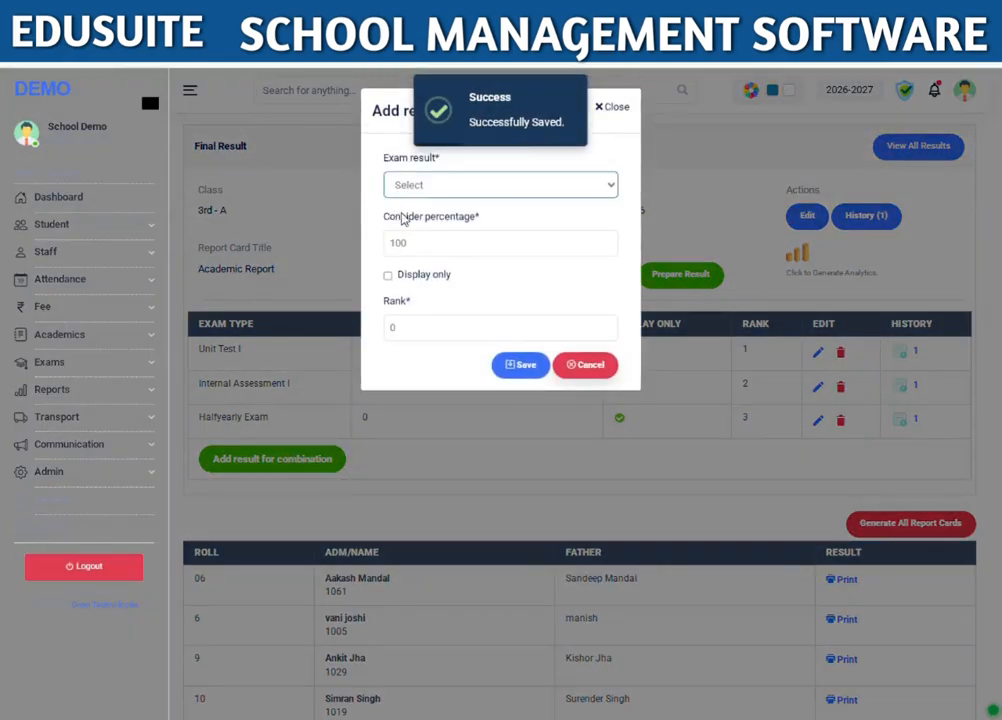
pyautogui.click(415, 294)
pyautogui.moveTo(410, 243); pyautogui.dragTo(365, 243)
pyautogui.write('50')
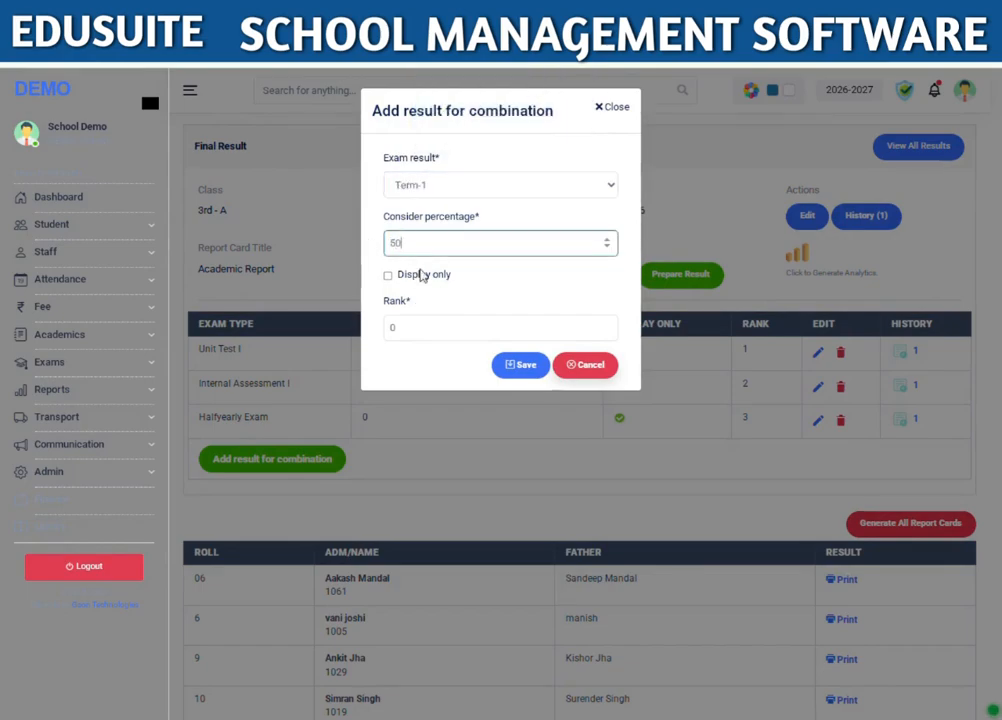
pyautogui.click(391, 330)
pyautogui.moveTo(391, 333); pyautogui.dragTo(398, 336)
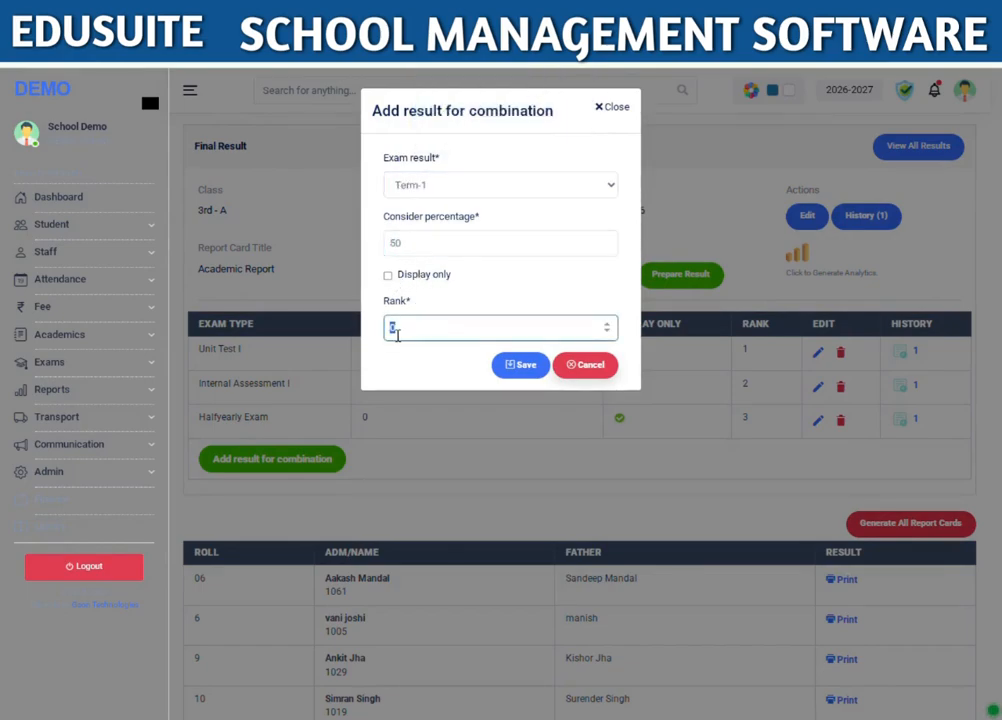
pyautogui.write('4')
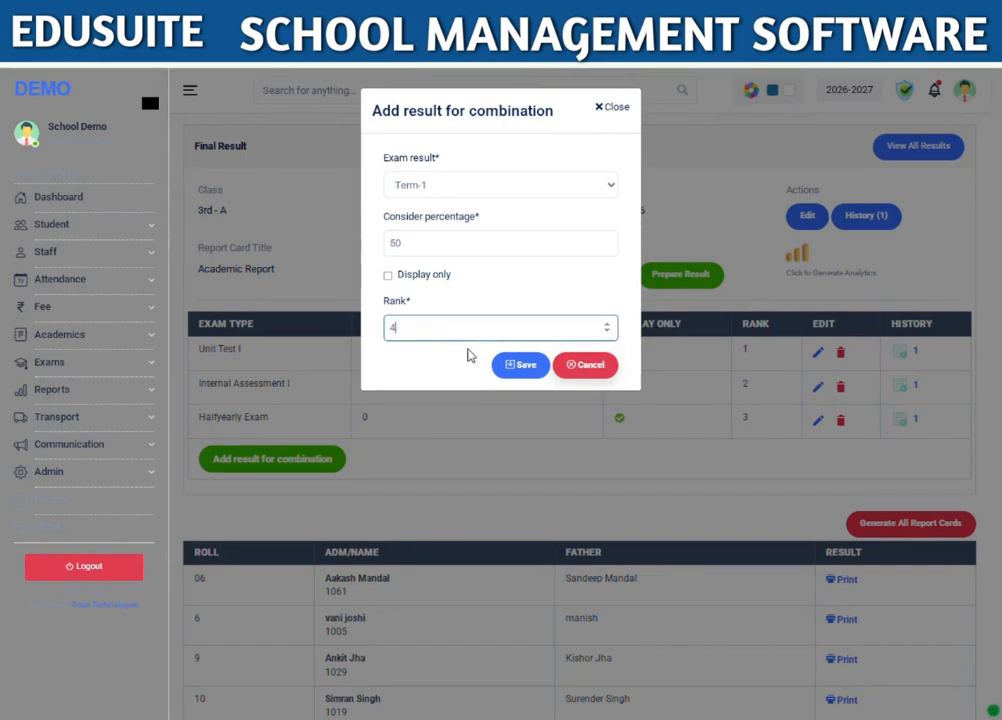
pyautogui.click(520, 364)
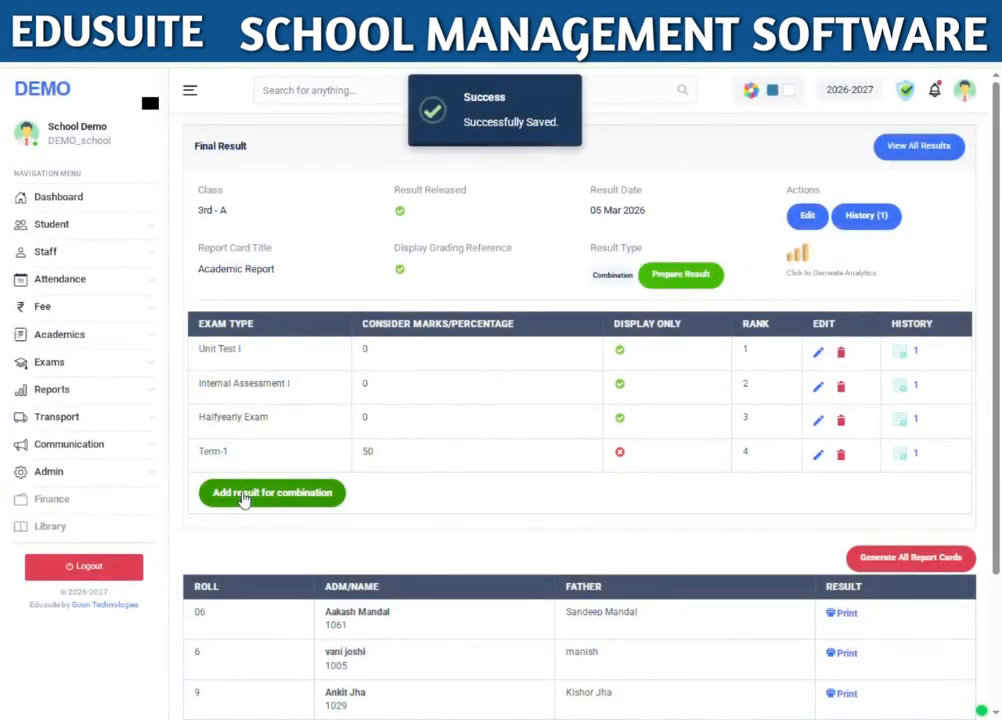
# Step: Add Unit Test II to the Final Result combination as display only with consider percentage 10 and rank 5
pyautogui.click(243, 494)
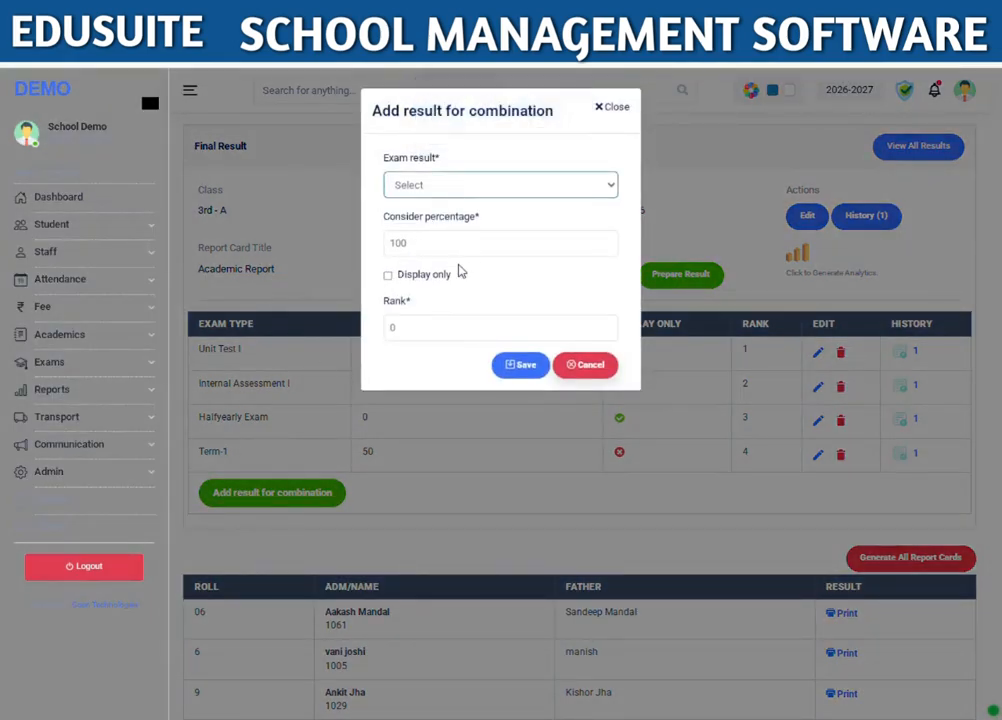
pyautogui.click(457, 313)
pyautogui.moveTo(426, 243); pyautogui.dragTo(378, 242)
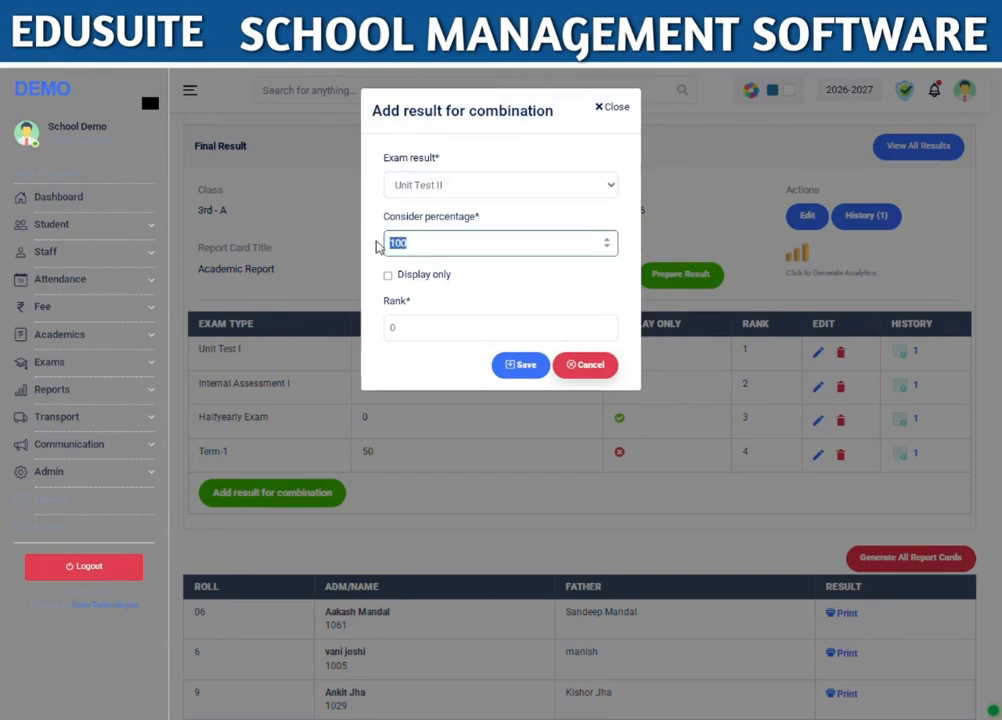
pyautogui.write('10')
pyautogui.click(388, 276)
pyautogui.moveTo(414, 327); pyautogui.dragTo(378, 330)
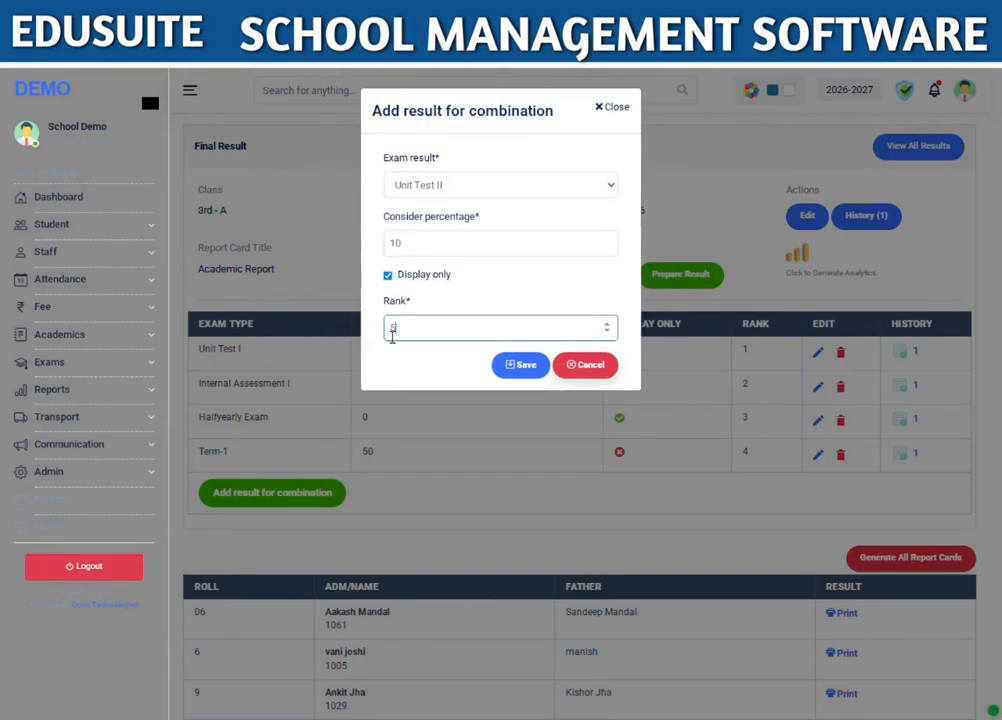
pyautogui.write('5')
pyautogui.click(508, 364)
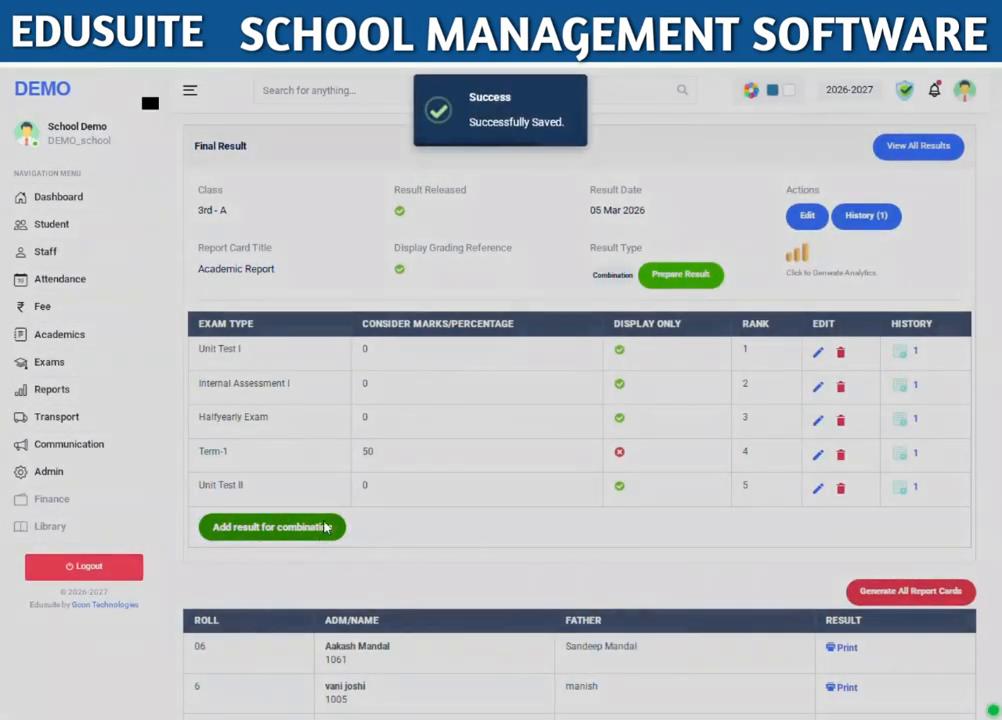
# Step: Add Internal Assessment II to the Final Result combination as display only with consider percentage 10 and rank 6
pyautogui.click(325, 527)
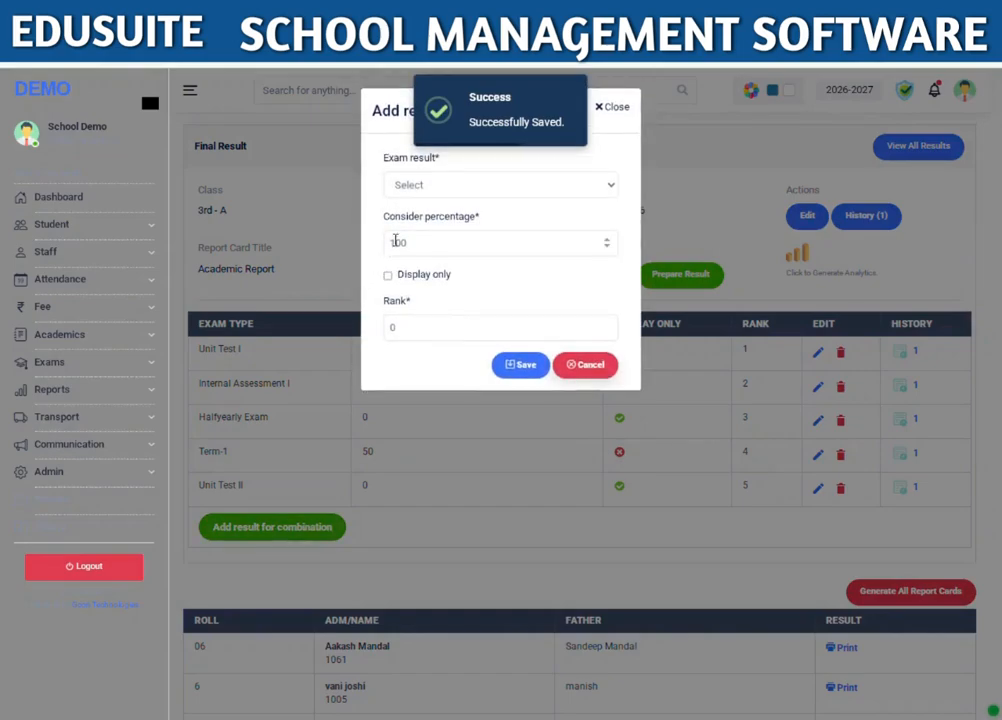
pyautogui.click(394, 190)
pyautogui.click(416, 340)
pyautogui.doubleClick(392, 243)
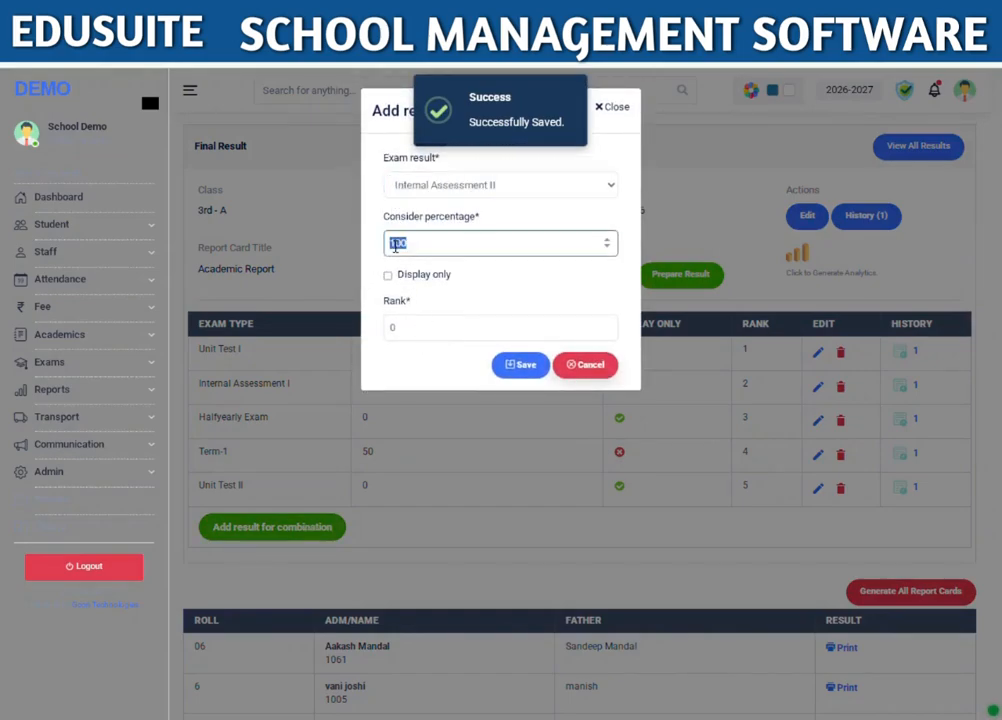
pyautogui.write('10')
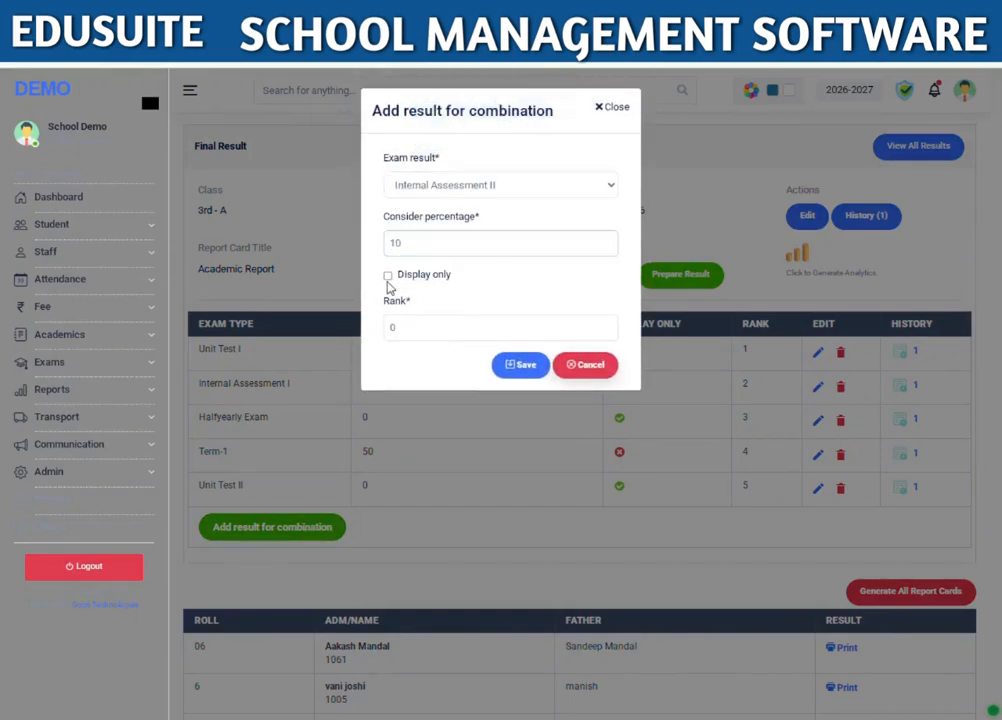
pyautogui.click(388, 277)
pyautogui.doubleClick(388, 328)
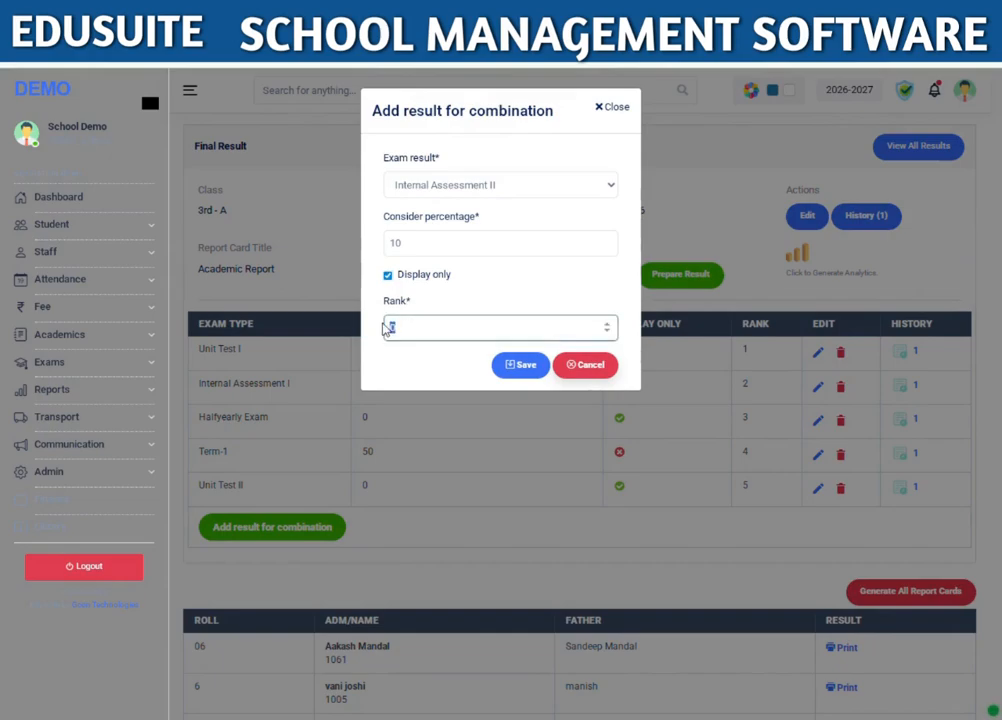
pyautogui.write('6')
pyautogui.click(528, 368)
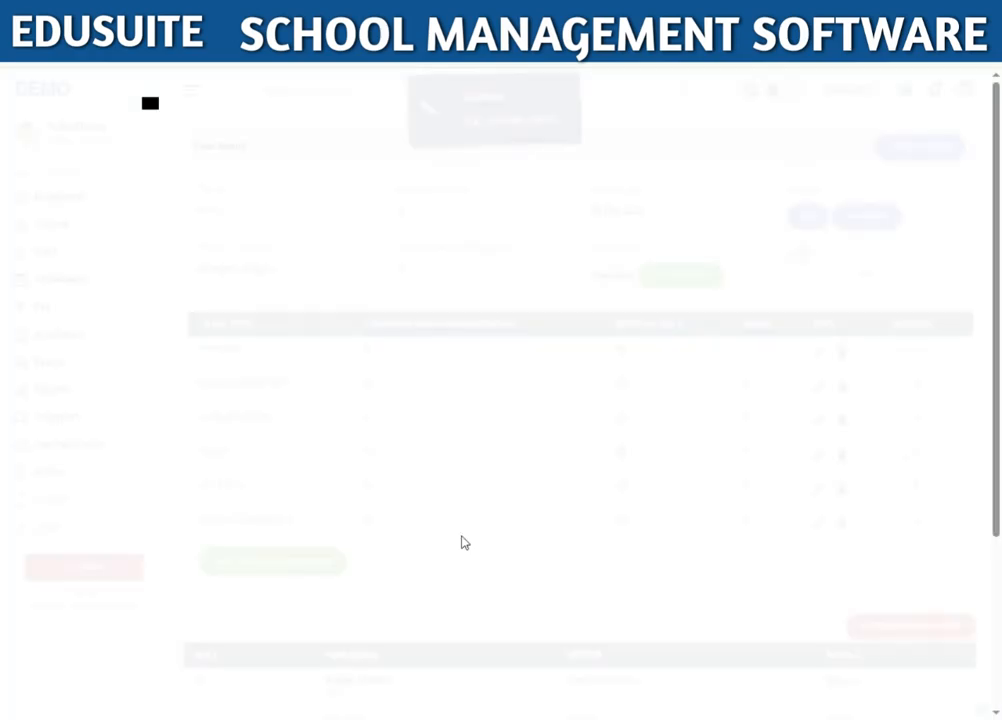
# Step: Add Annual Exam to the Final Result combination as display only with consider percentage 30 and rank 7
pyautogui.click(318, 566)
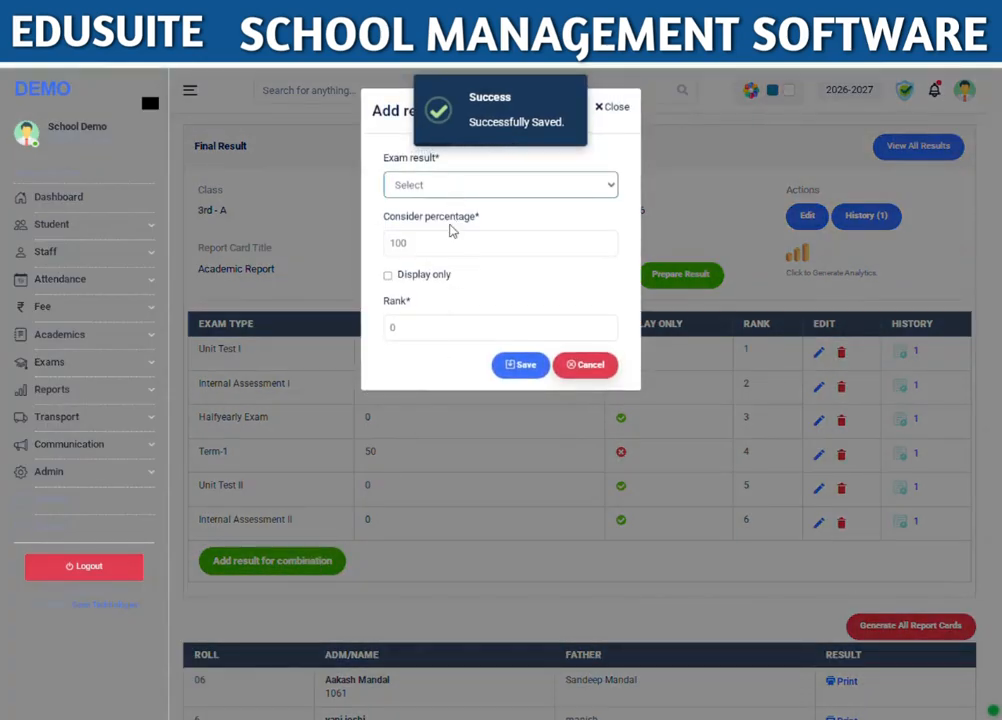
pyautogui.press('Down')
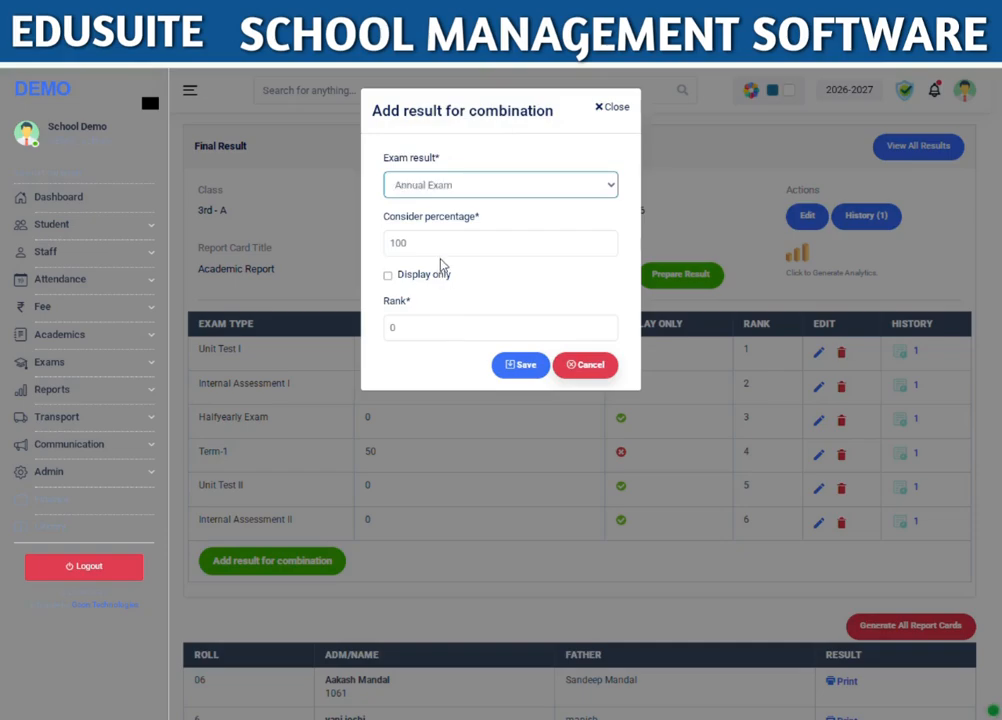
pyautogui.press('Tab')
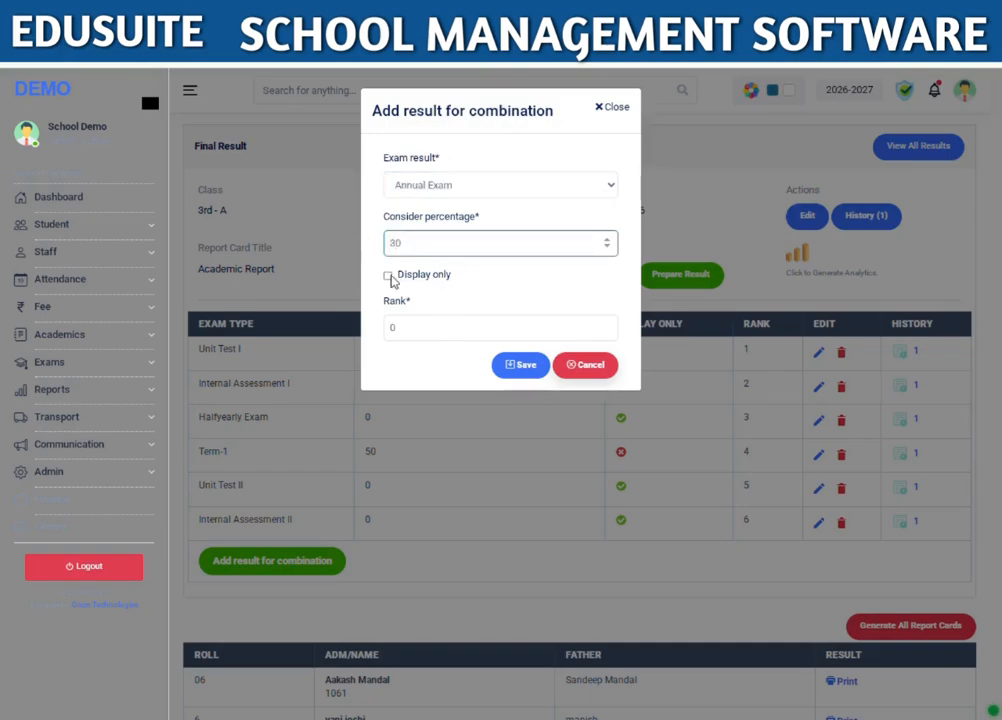
pyautogui.click(390, 277)
pyautogui.press('Tab')
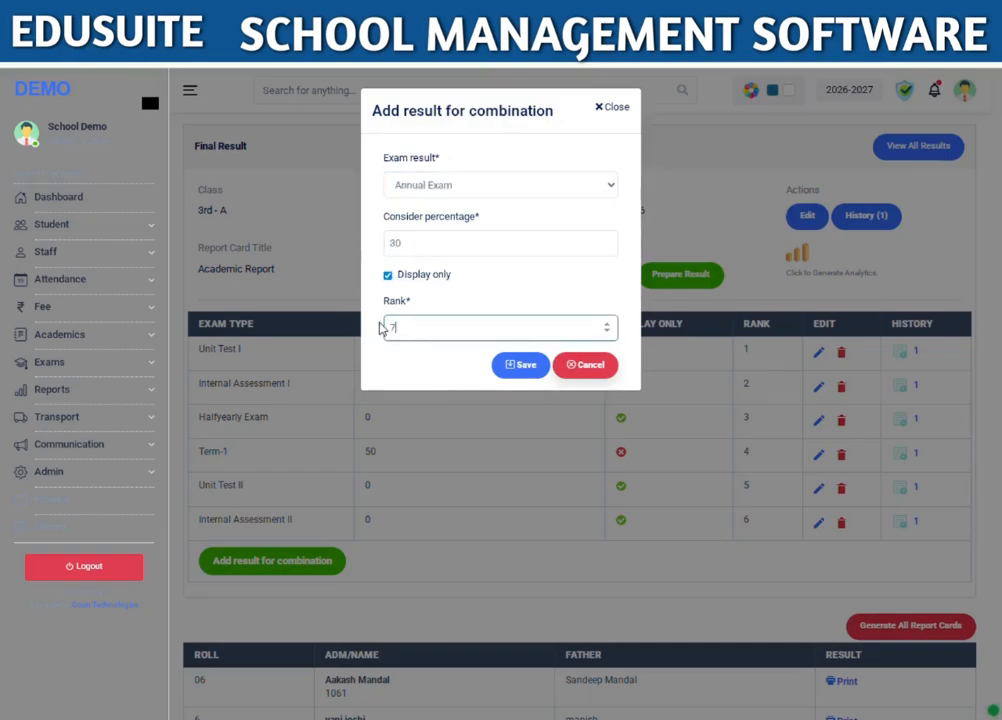
pyautogui.click(505, 367)
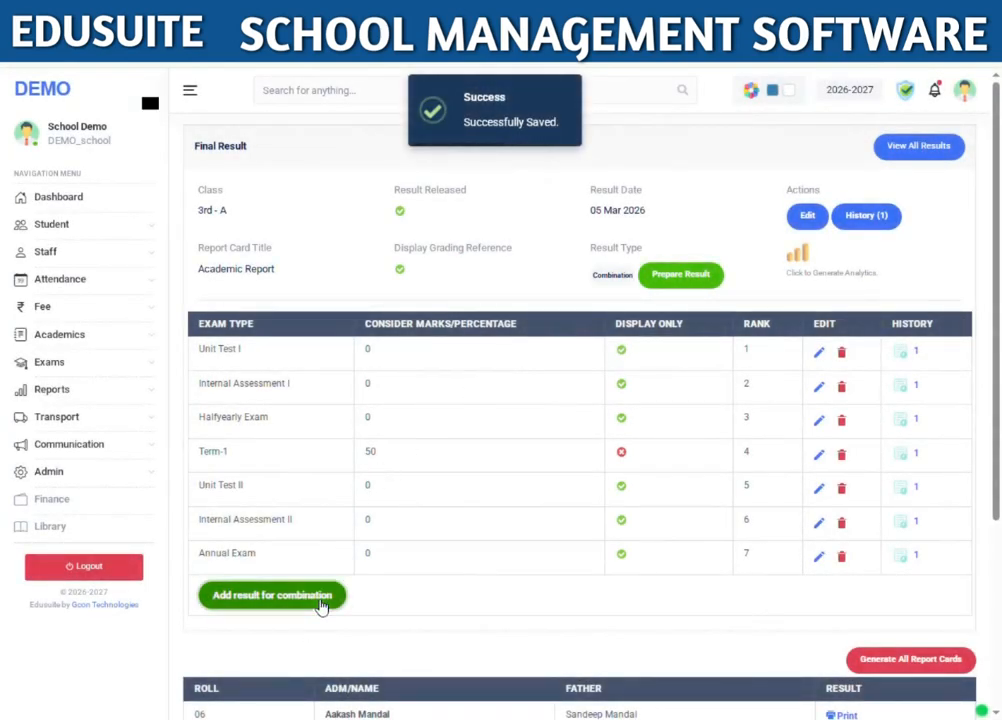
# Step: Add the Term-2 result to the Final Result combination with consider percentage 50 and rank 8, counted rather than display only
pyautogui.click(275, 595)
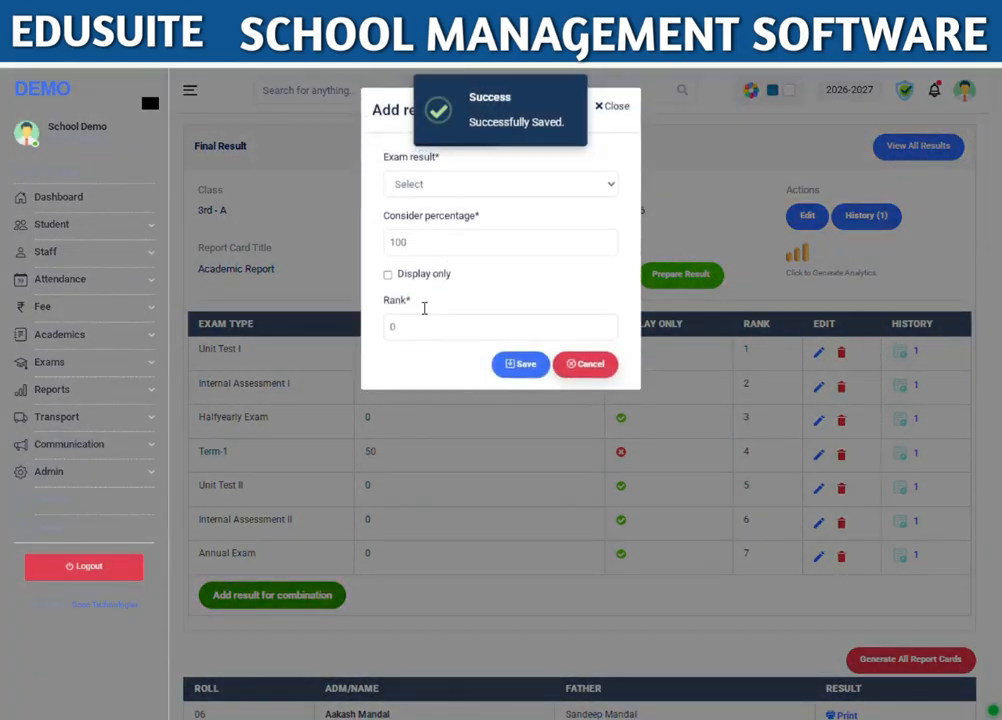
pyautogui.click(464, 240)
pyautogui.moveTo(410, 246); pyautogui.dragTo(374, 251)
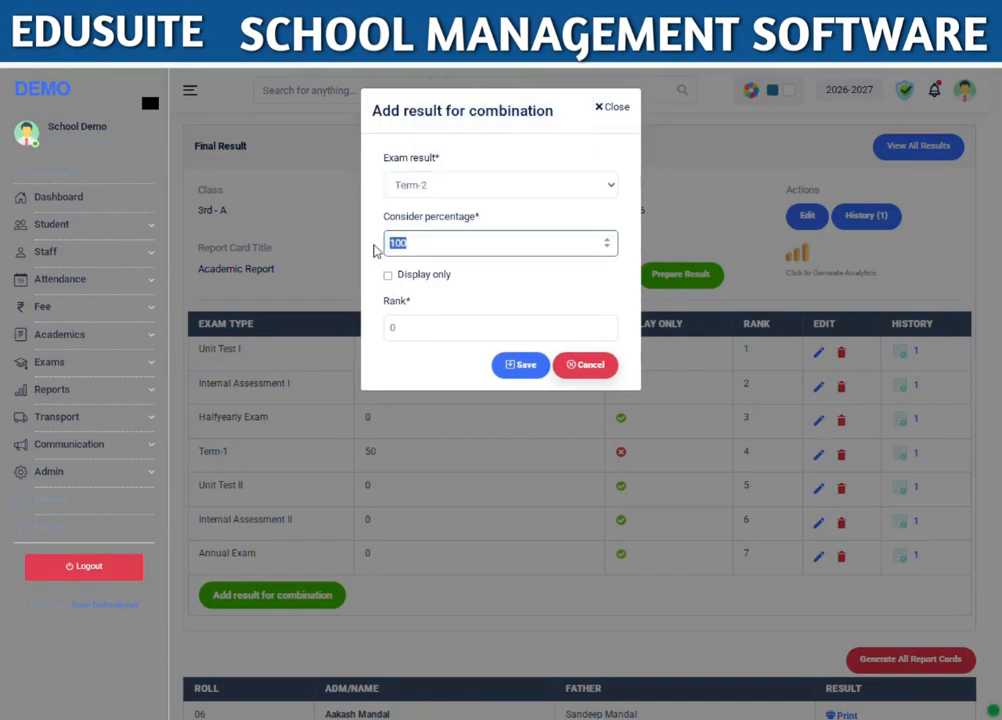
pyautogui.write('50')
pyautogui.moveTo(410, 331); pyautogui.dragTo(374, 332)
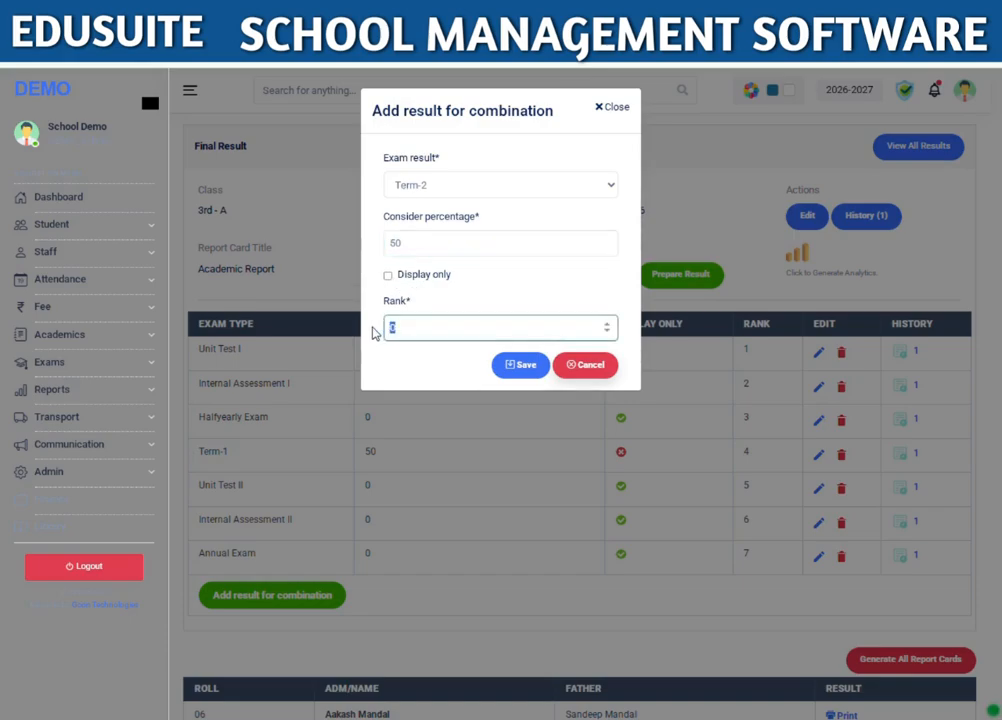
pyautogui.write('8')
pyautogui.click(506, 364)
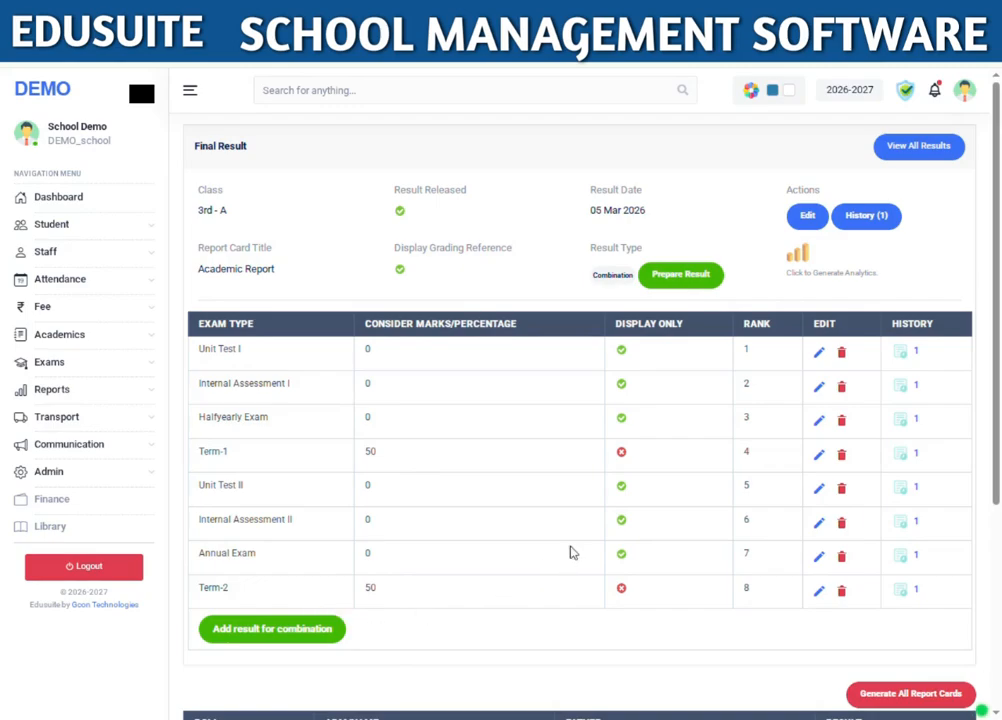
# Step: Prepare the Final Result for class 3rd A and open the printable report card of the first listed student
pyautogui.click(706, 290)
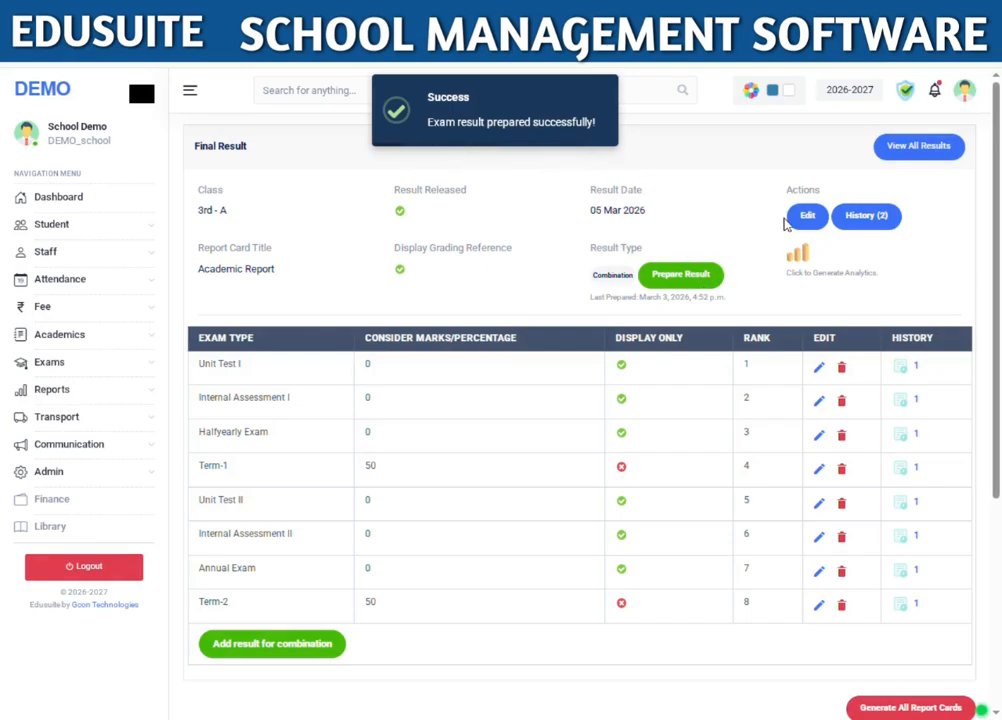
pyautogui.scroll(-2, 782, 228)
pyautogui.scroll(-1, 777, 246)
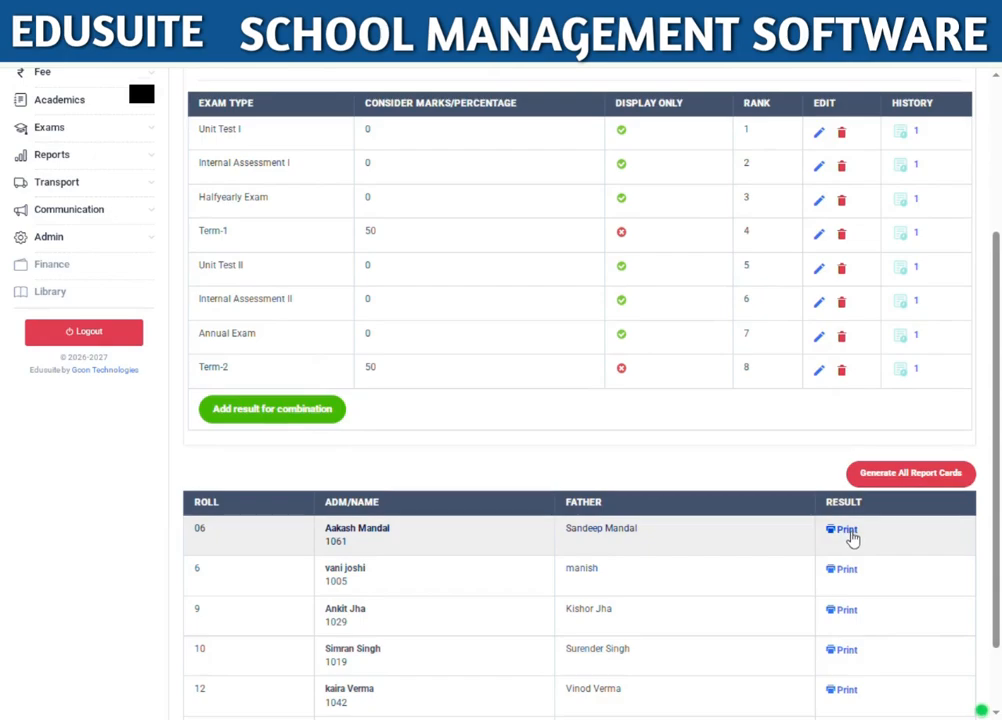
pyautogui.click(845, 530)
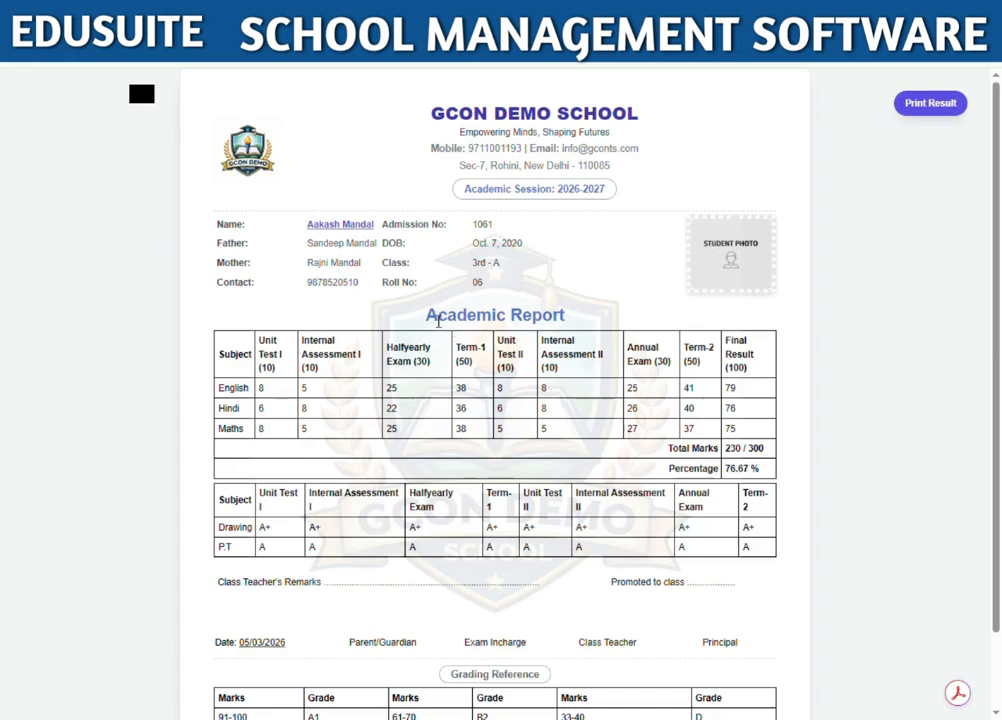
# Step: Review the report card's title, subject marks, grades, result date and grading reference
pyautogui.tripleClick(438, 321)
pyautogui.click(588, 318)
pyautogui.scroll(-1, 733, 462)
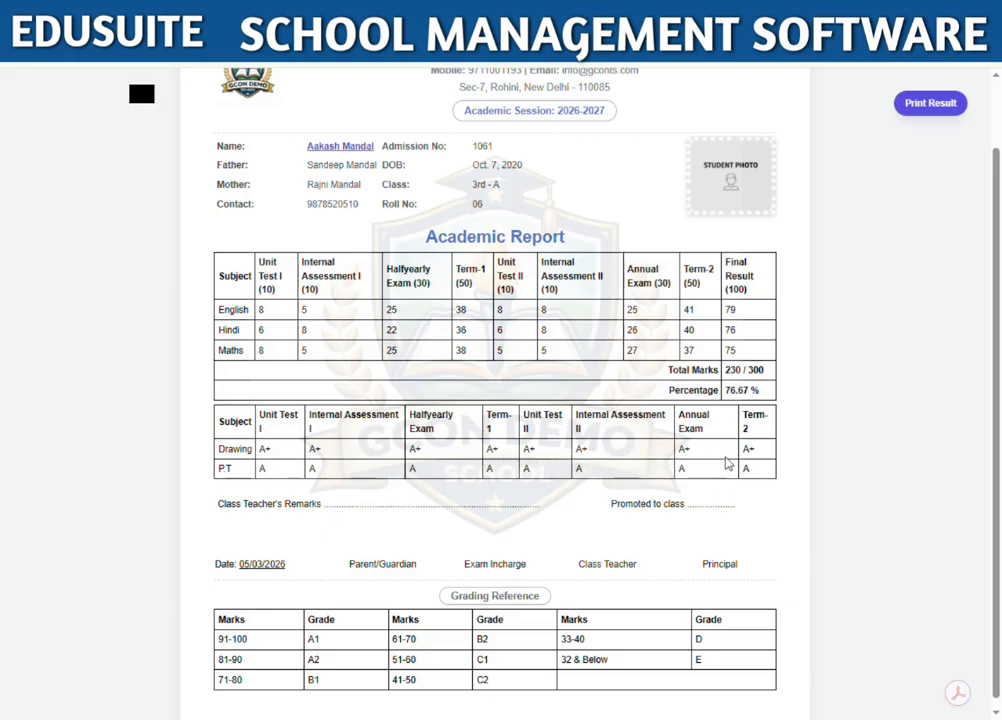
pyautogui.scroll(-1, 727, 463)
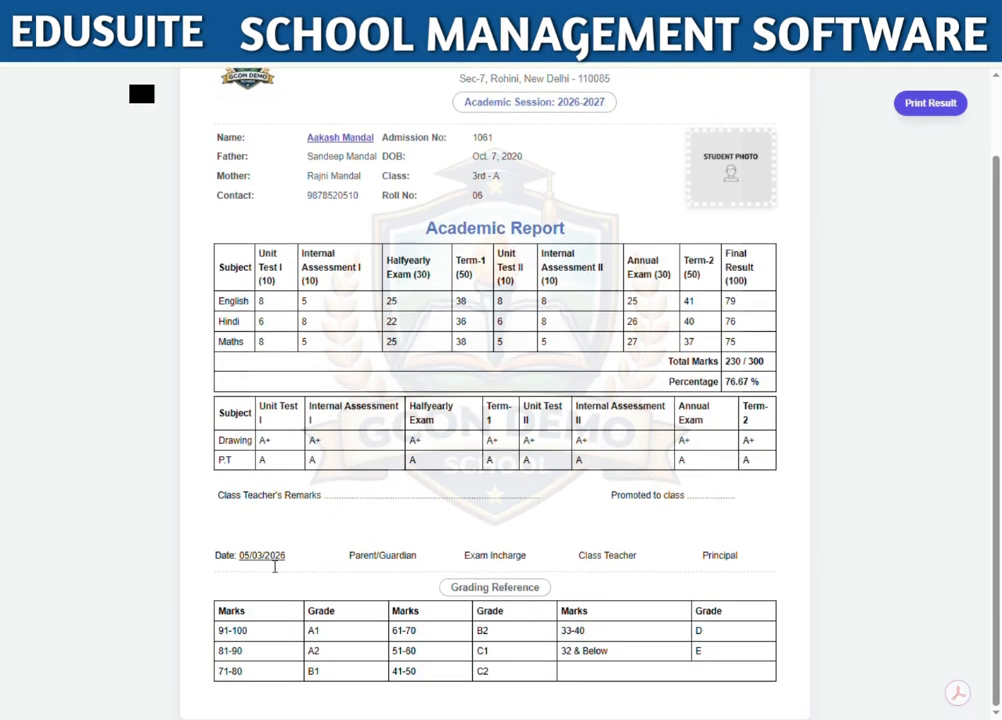
pyautogui.scroll(2, 284, 587)
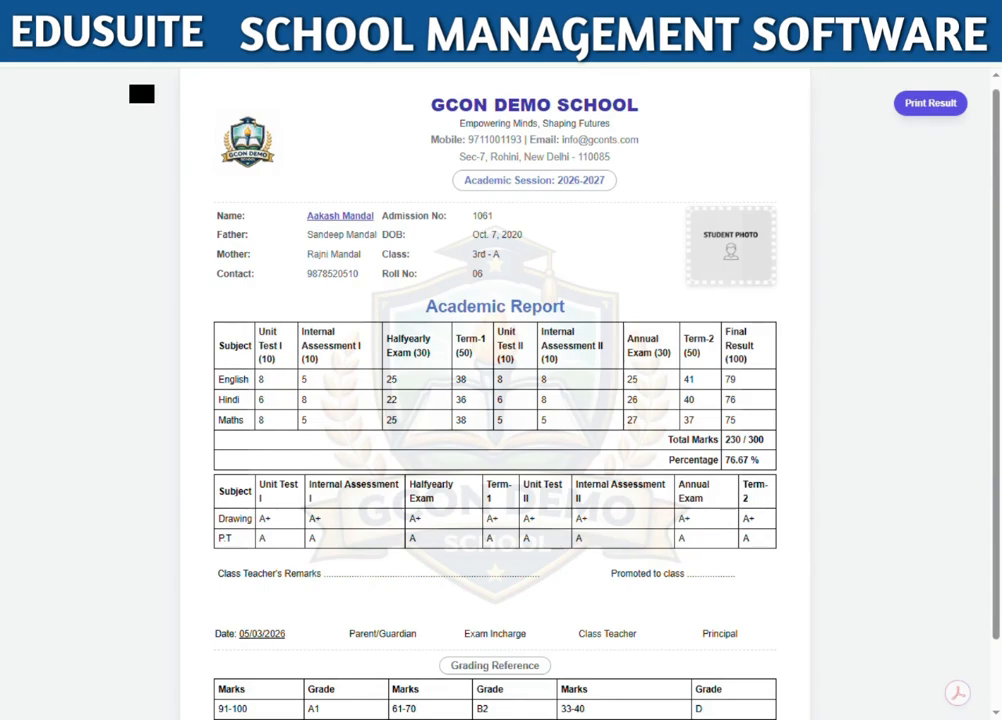
# Step: Leave the report card and return to the main dashboard
pyautogui.click(280, 14)
pyautogui.click(63, 124)
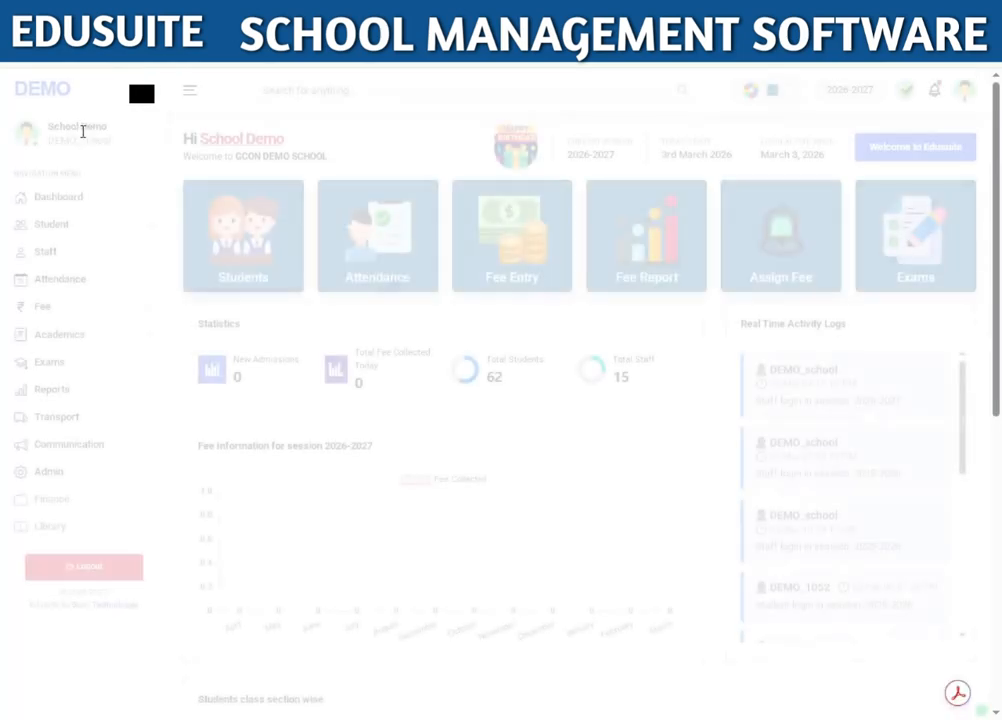